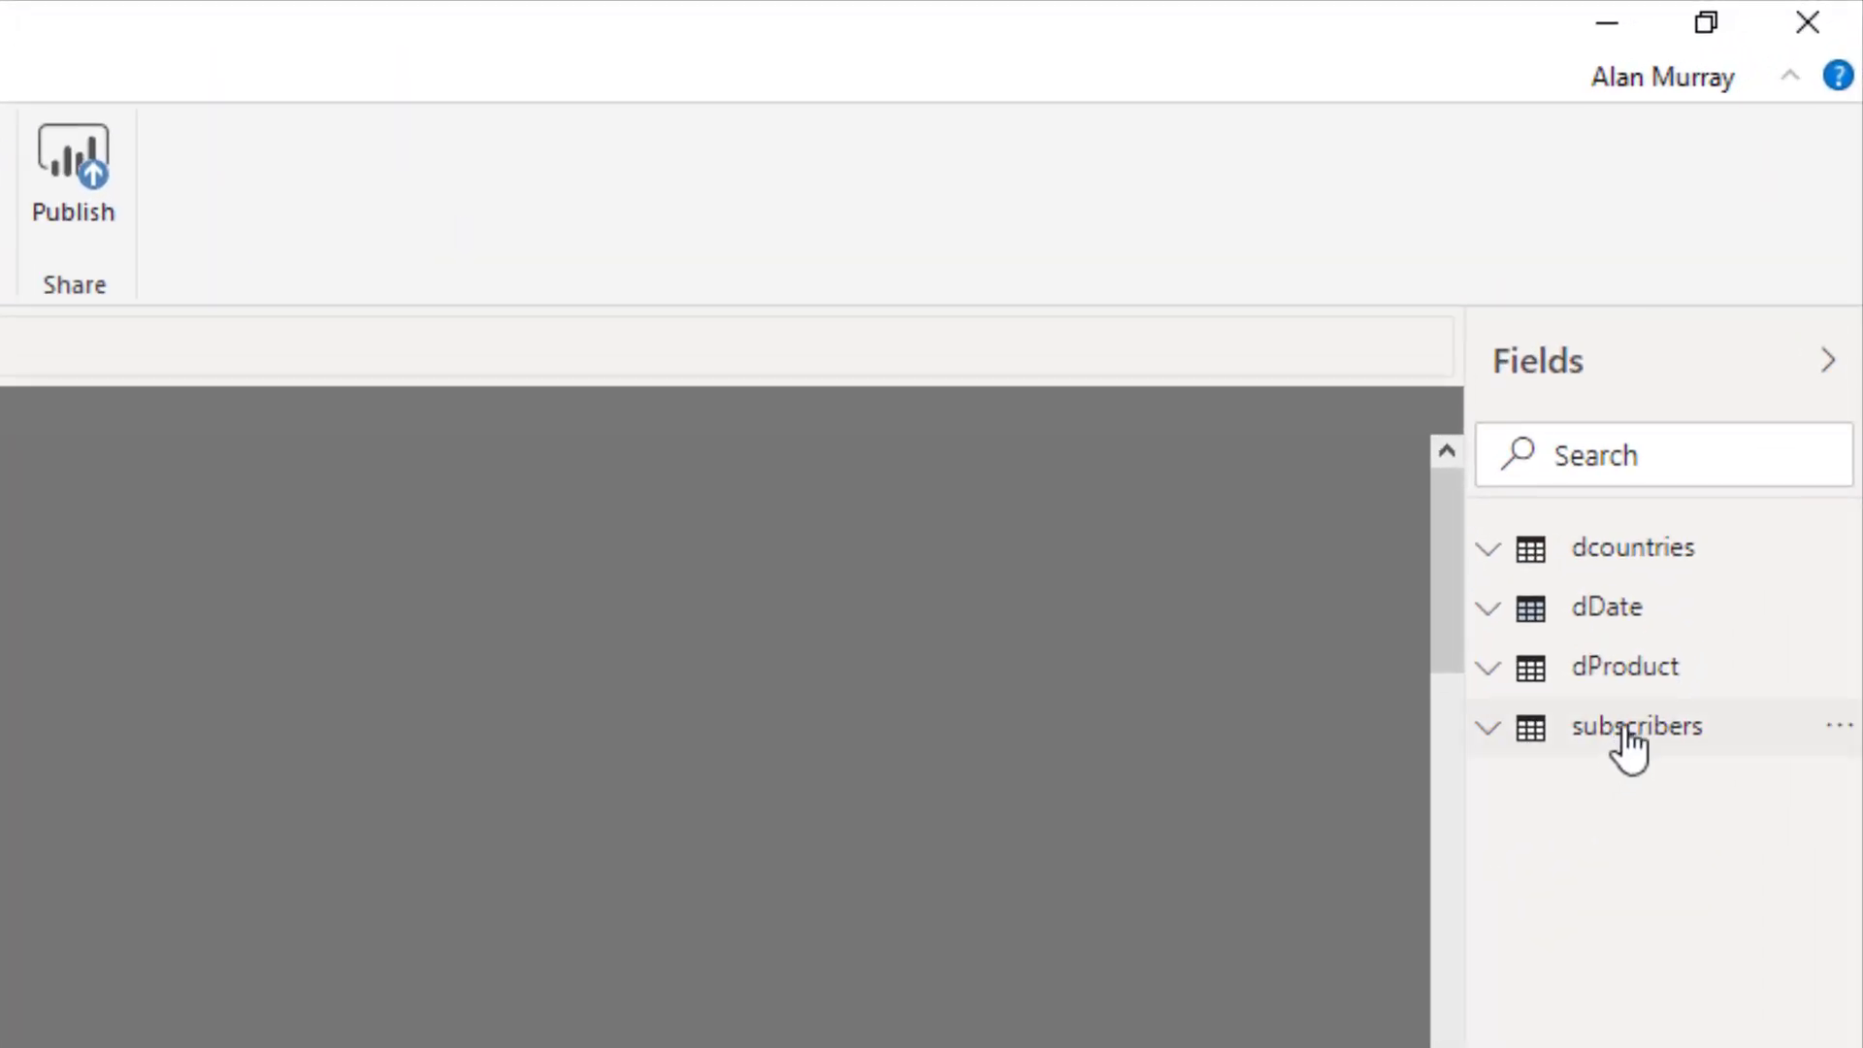
Step: Create the measure Total Subscribers = COUNTROWS(subscribers) in the subscribers table
left_click(1626, 732)
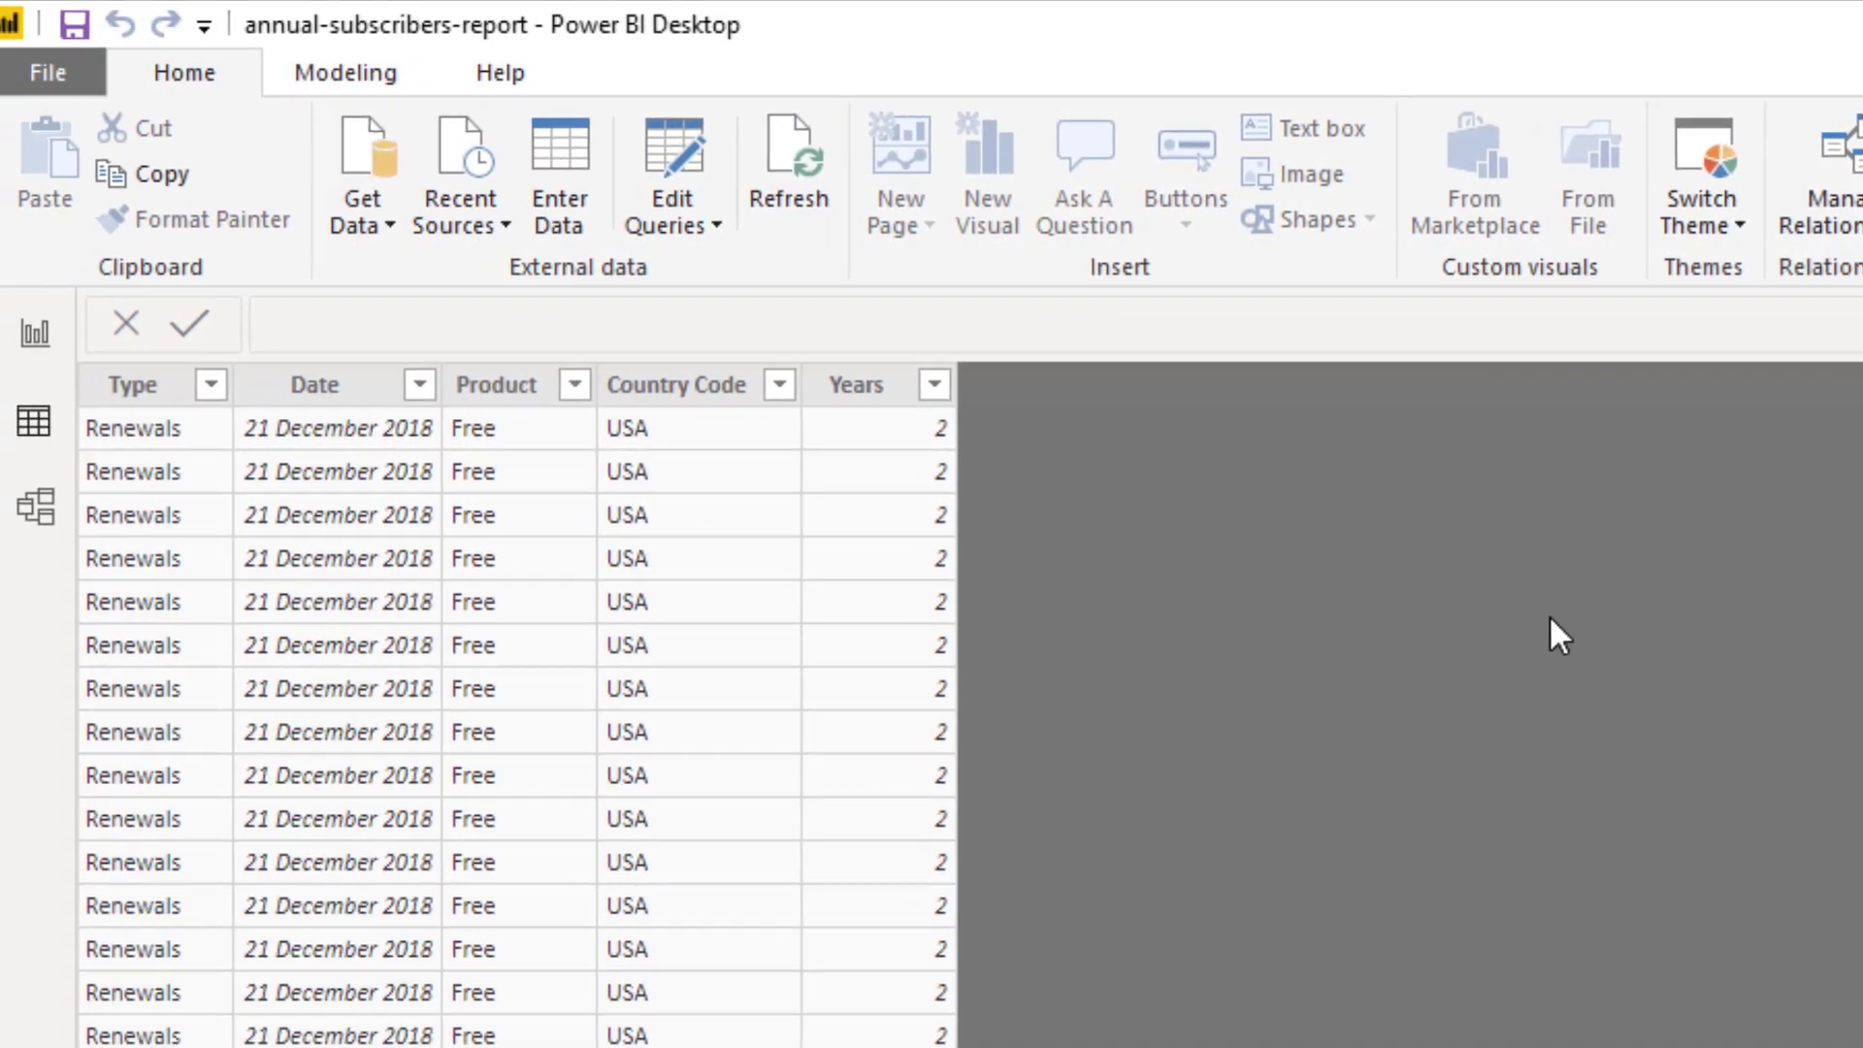
left_click(404, 73)
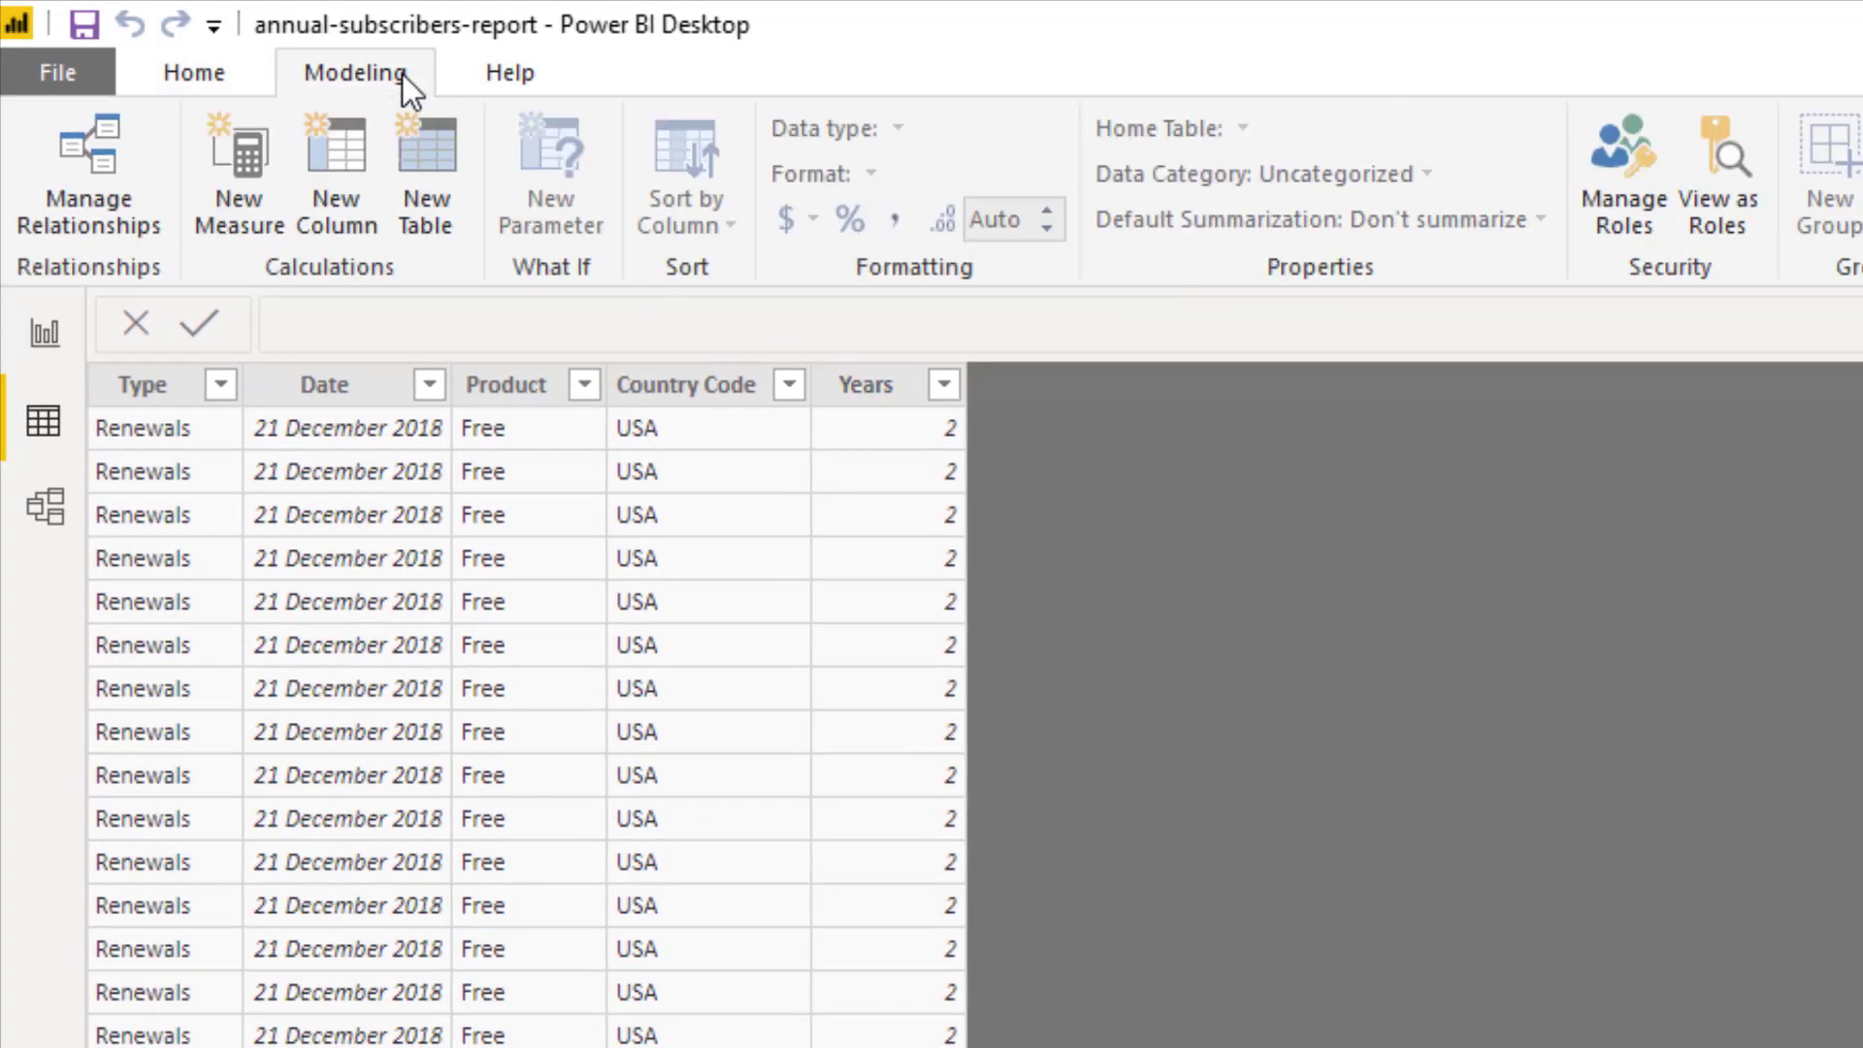
left_click(251, 221)
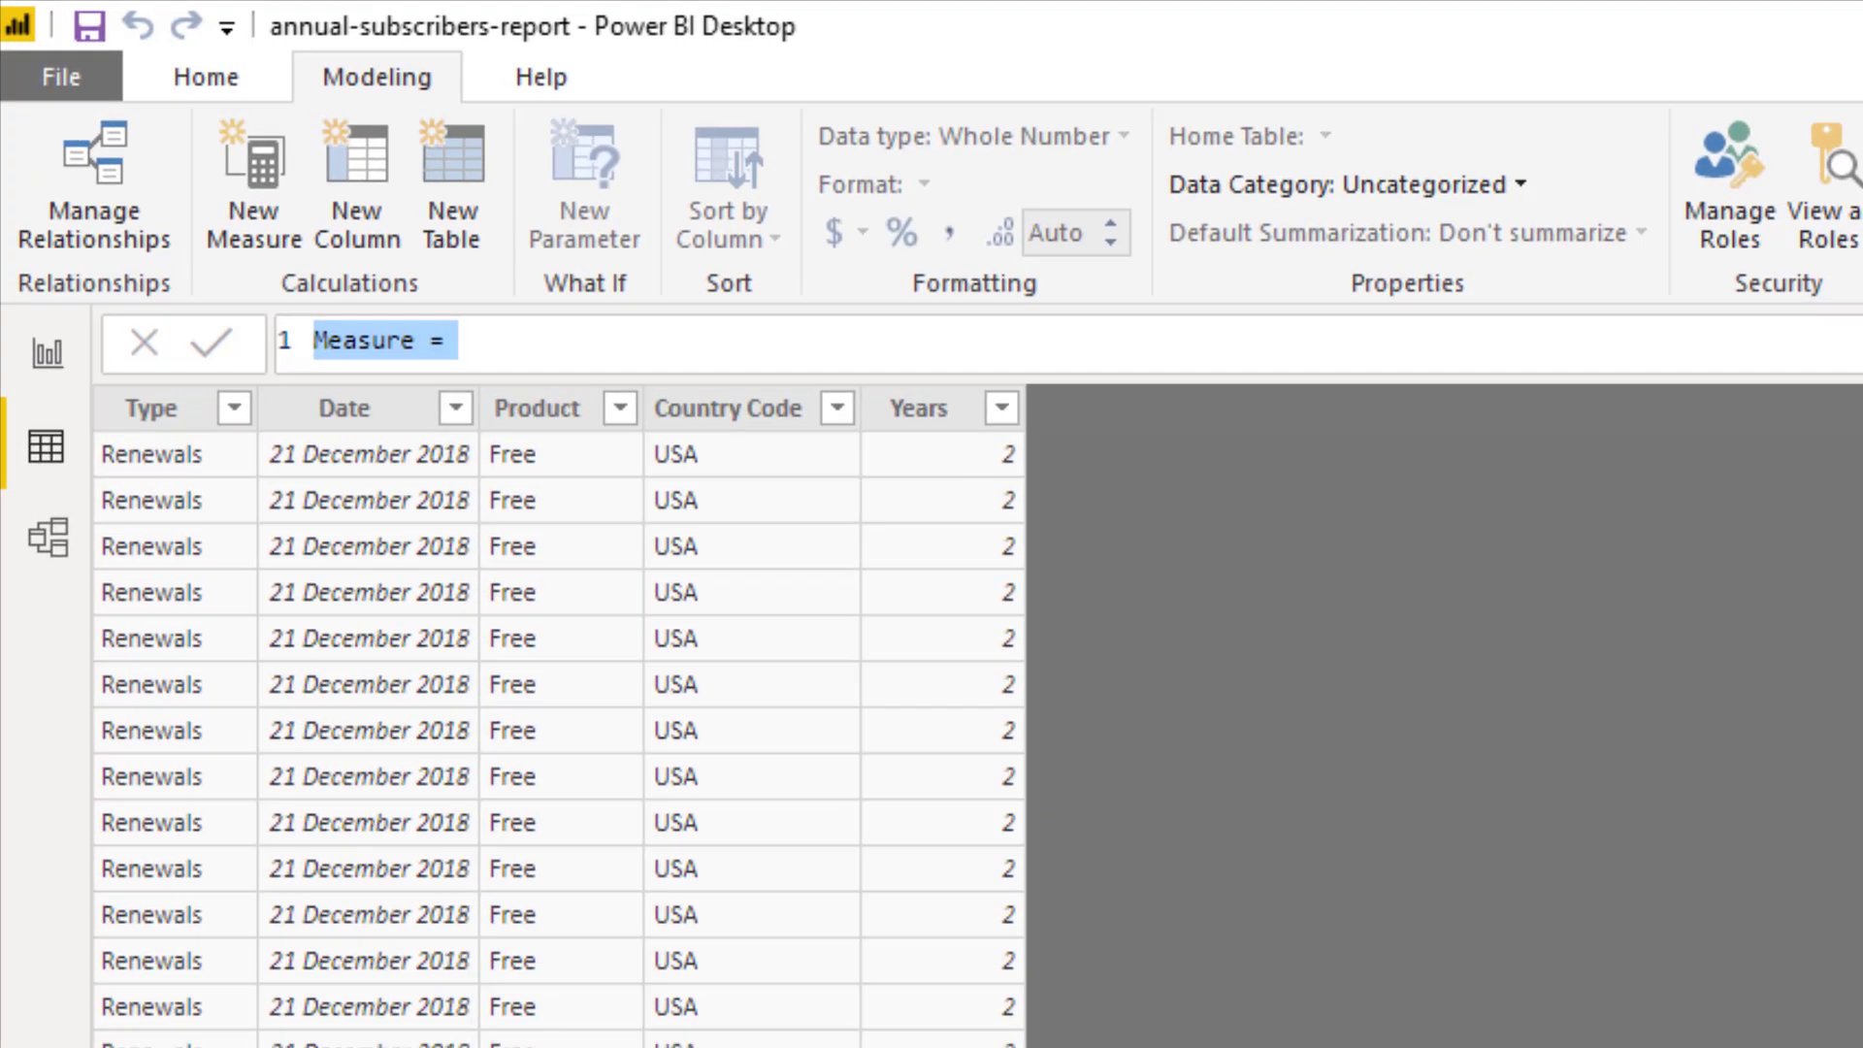
type("To")
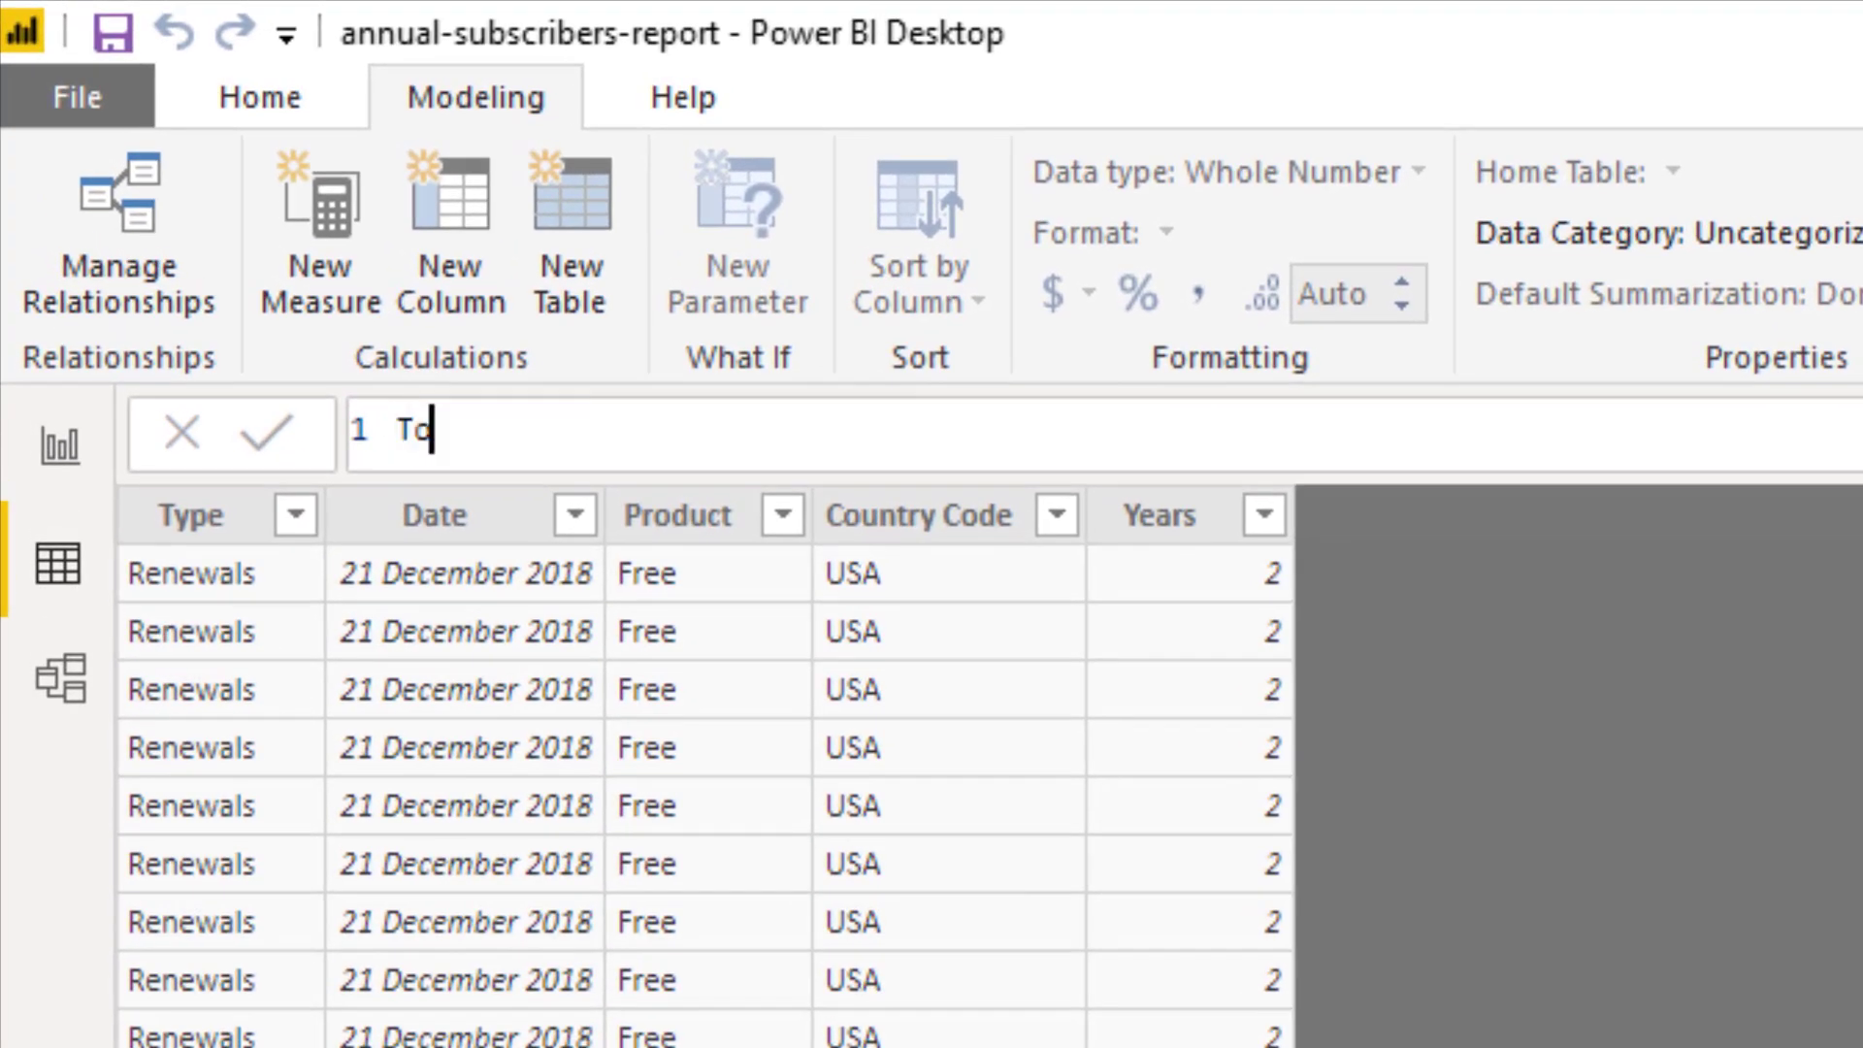
type("tal Subs")
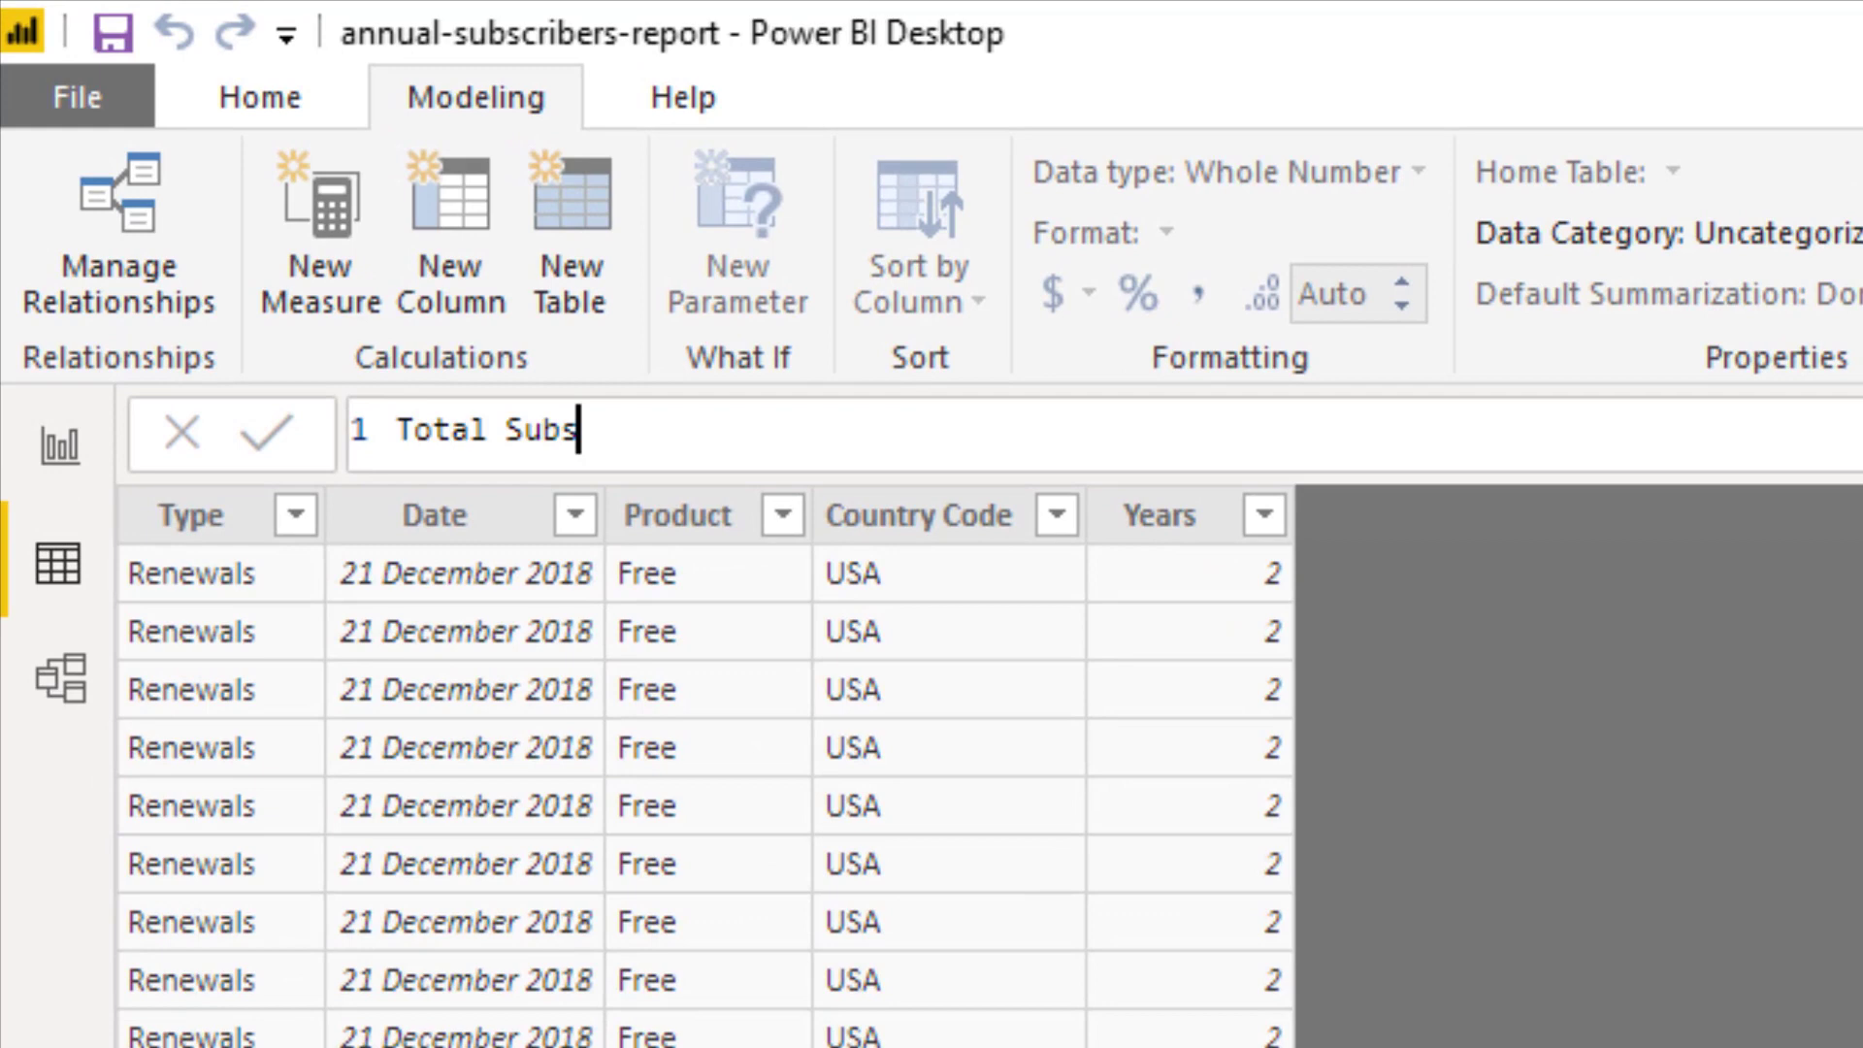
type("cribers =")
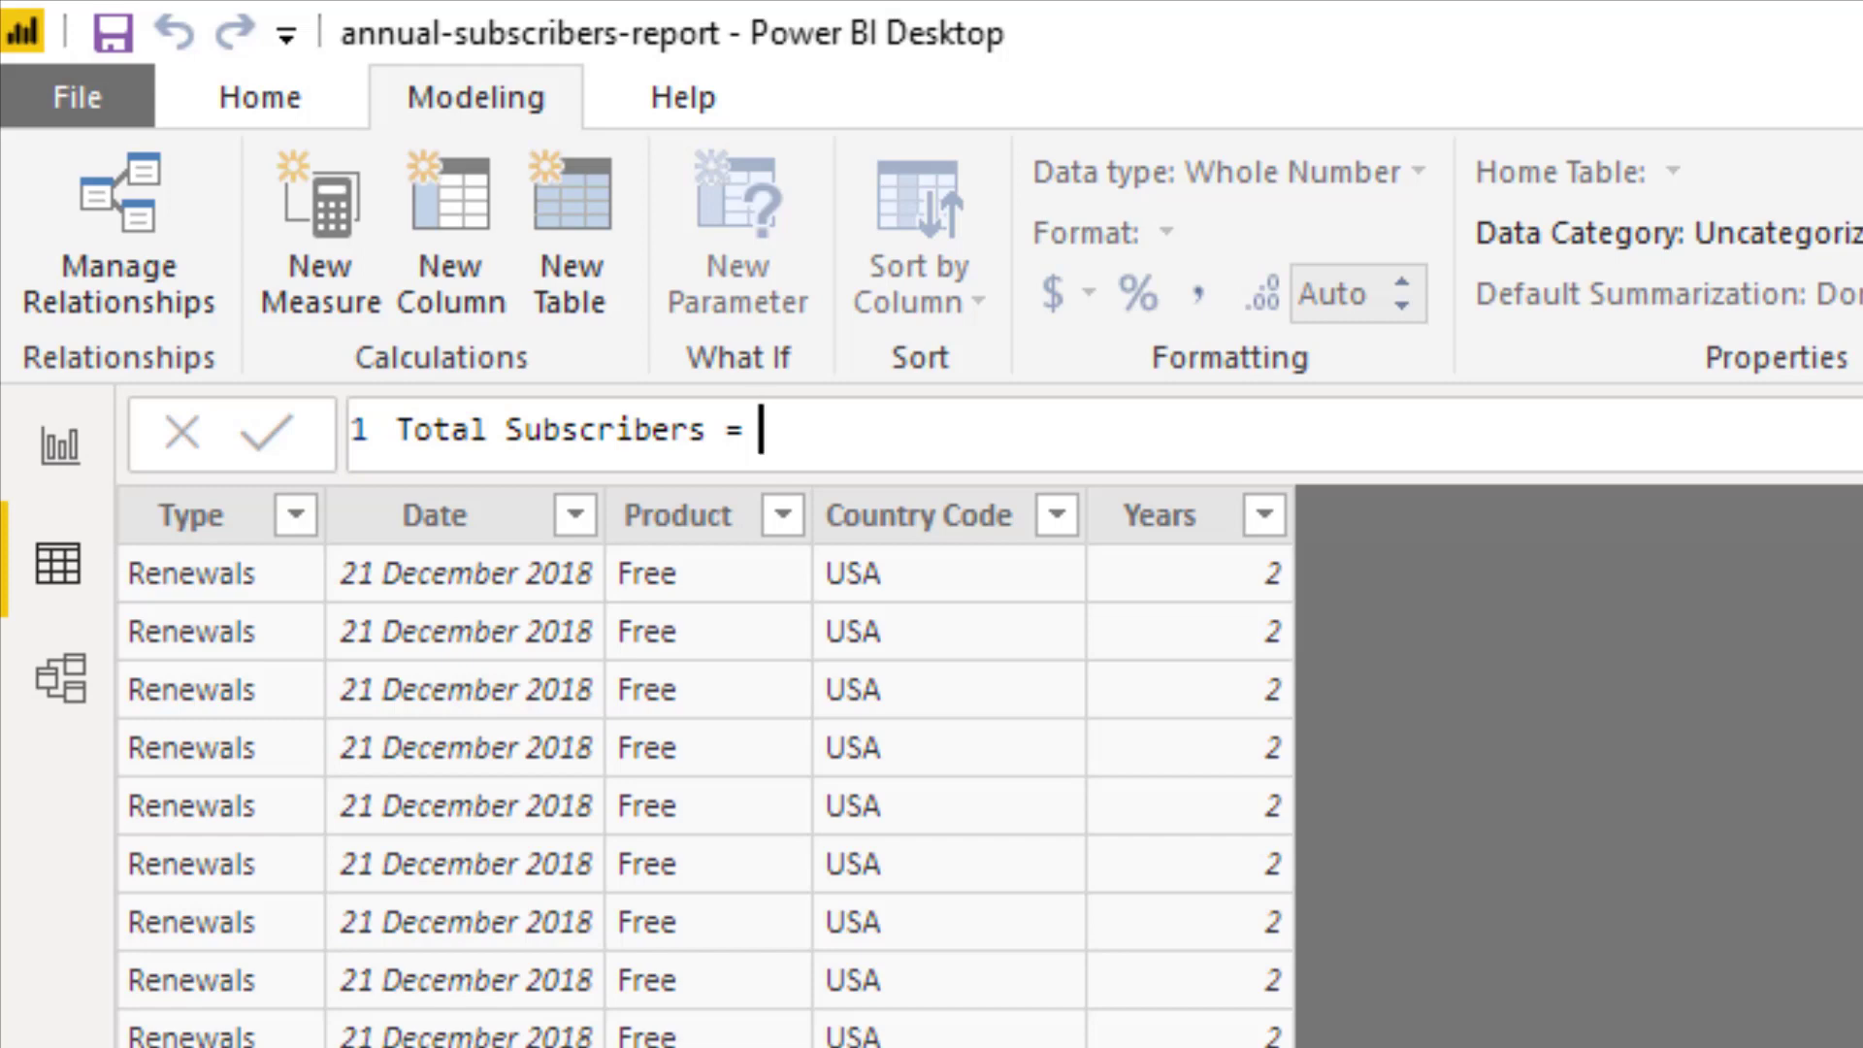
type("count")
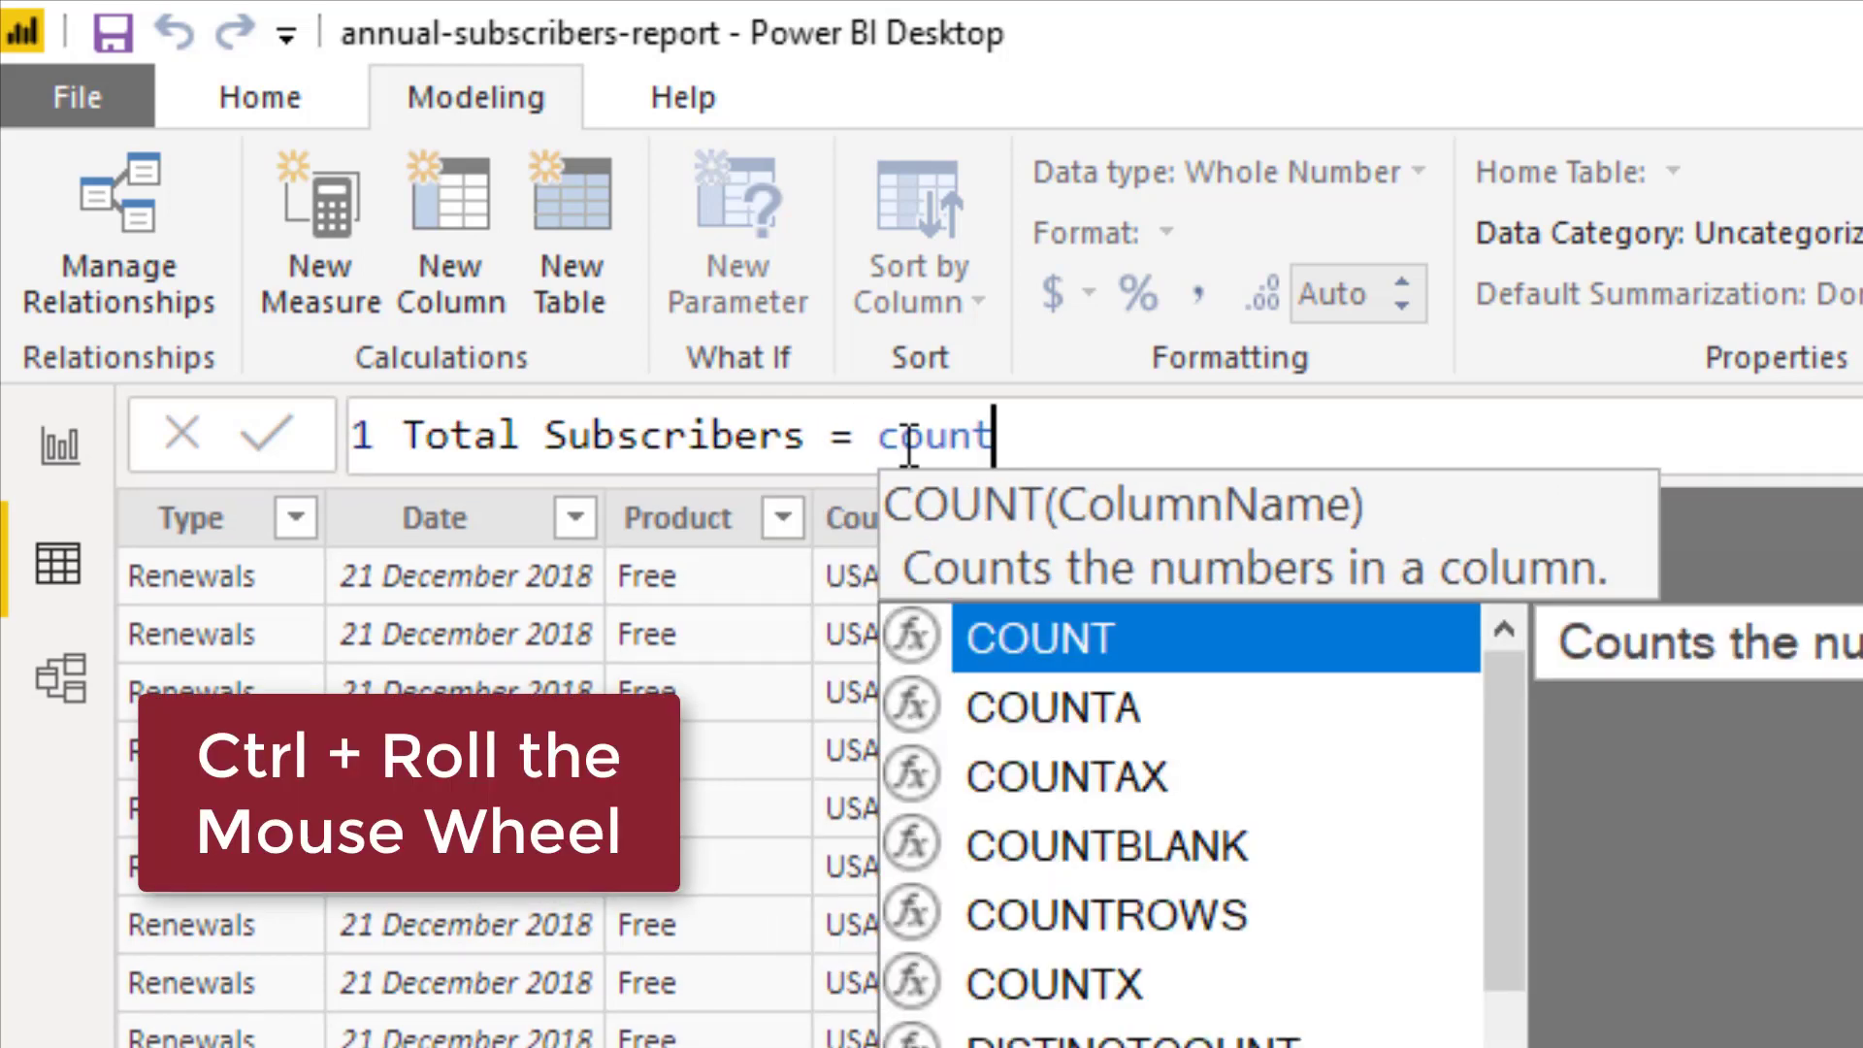
scroll(1075, 456, "up", 2)
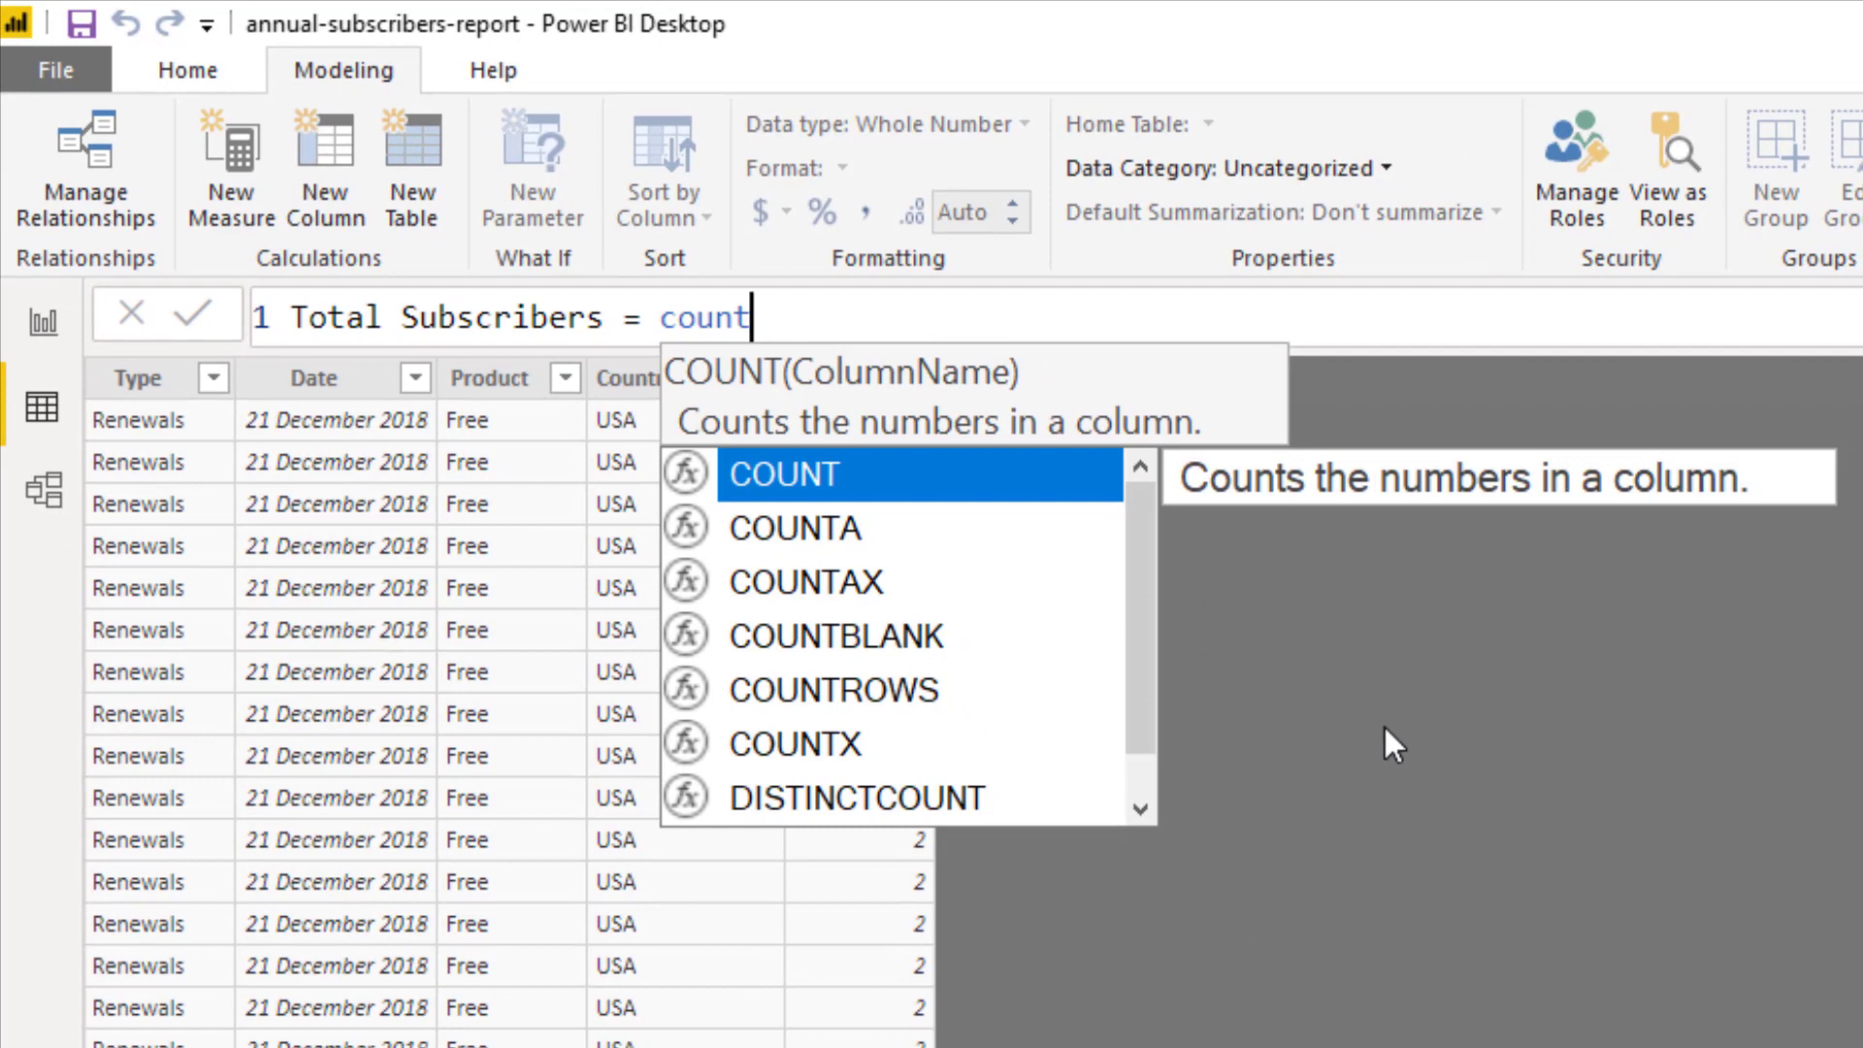
double_click(876, 691)
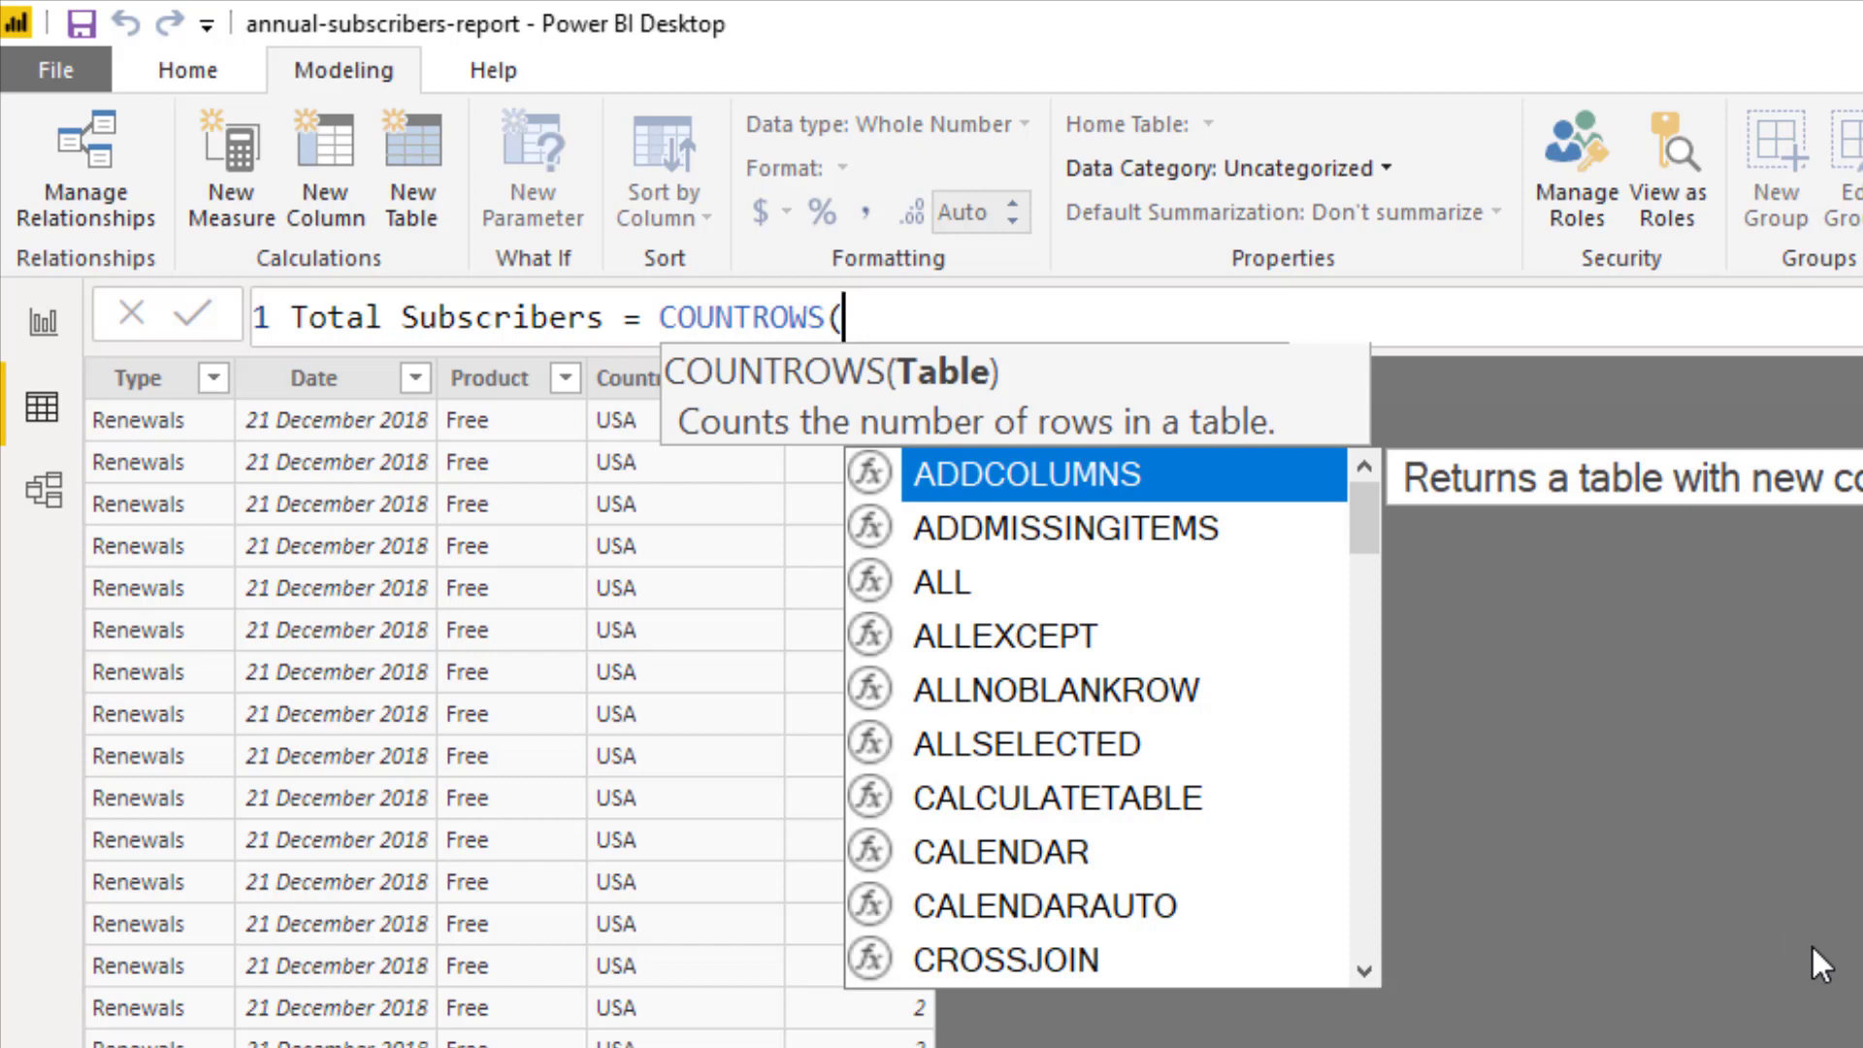
type("subs")
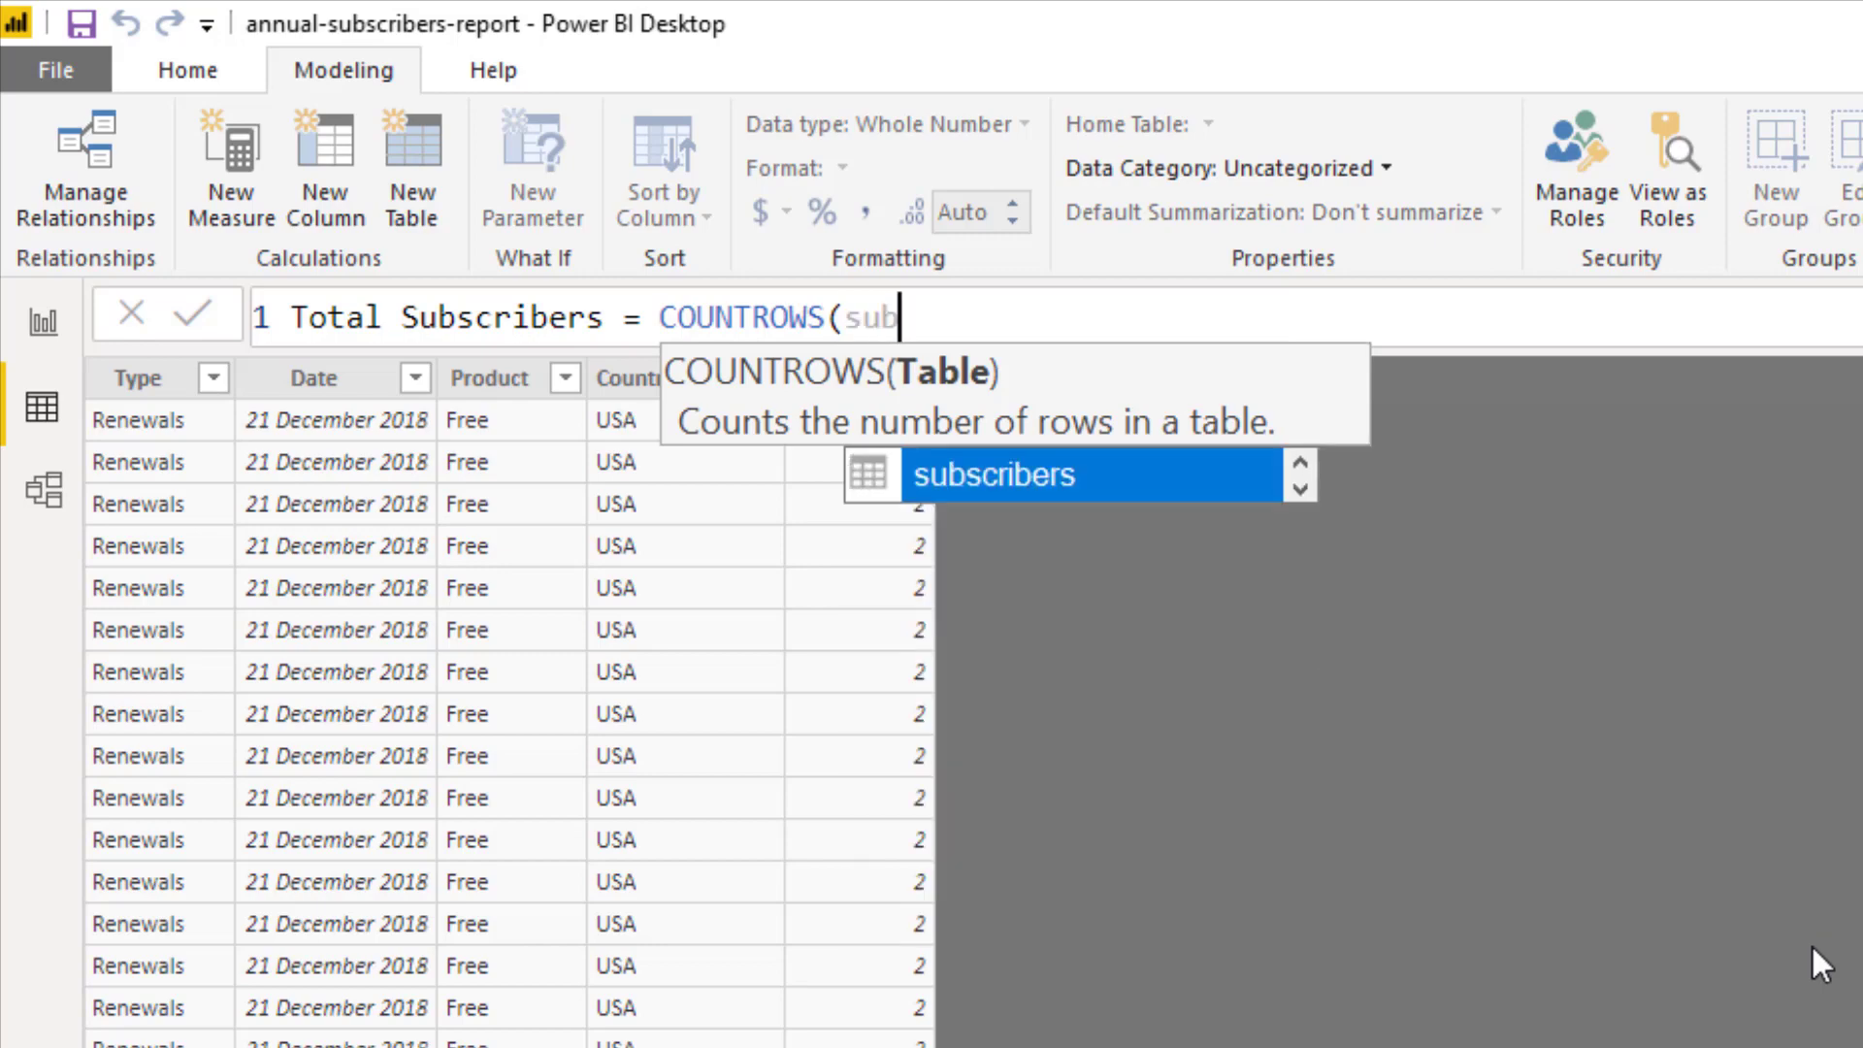
type("c")
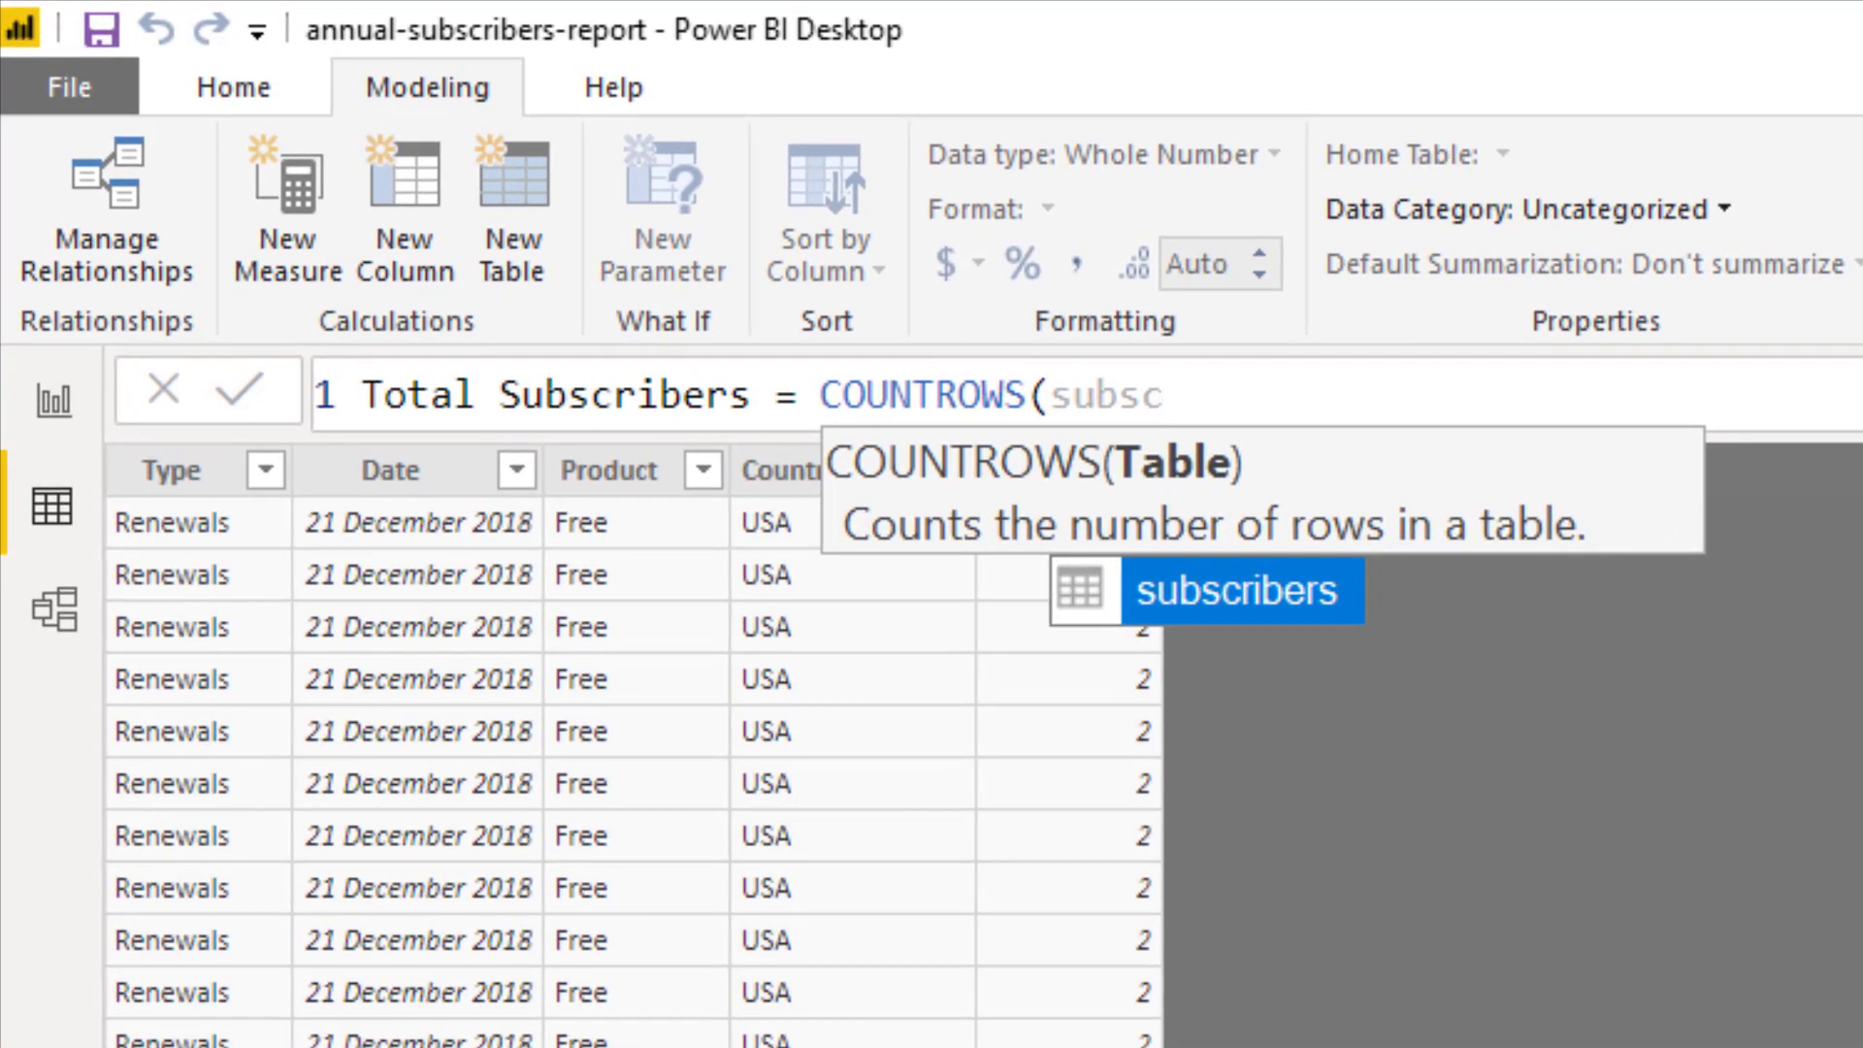
left_click(1193, 592)
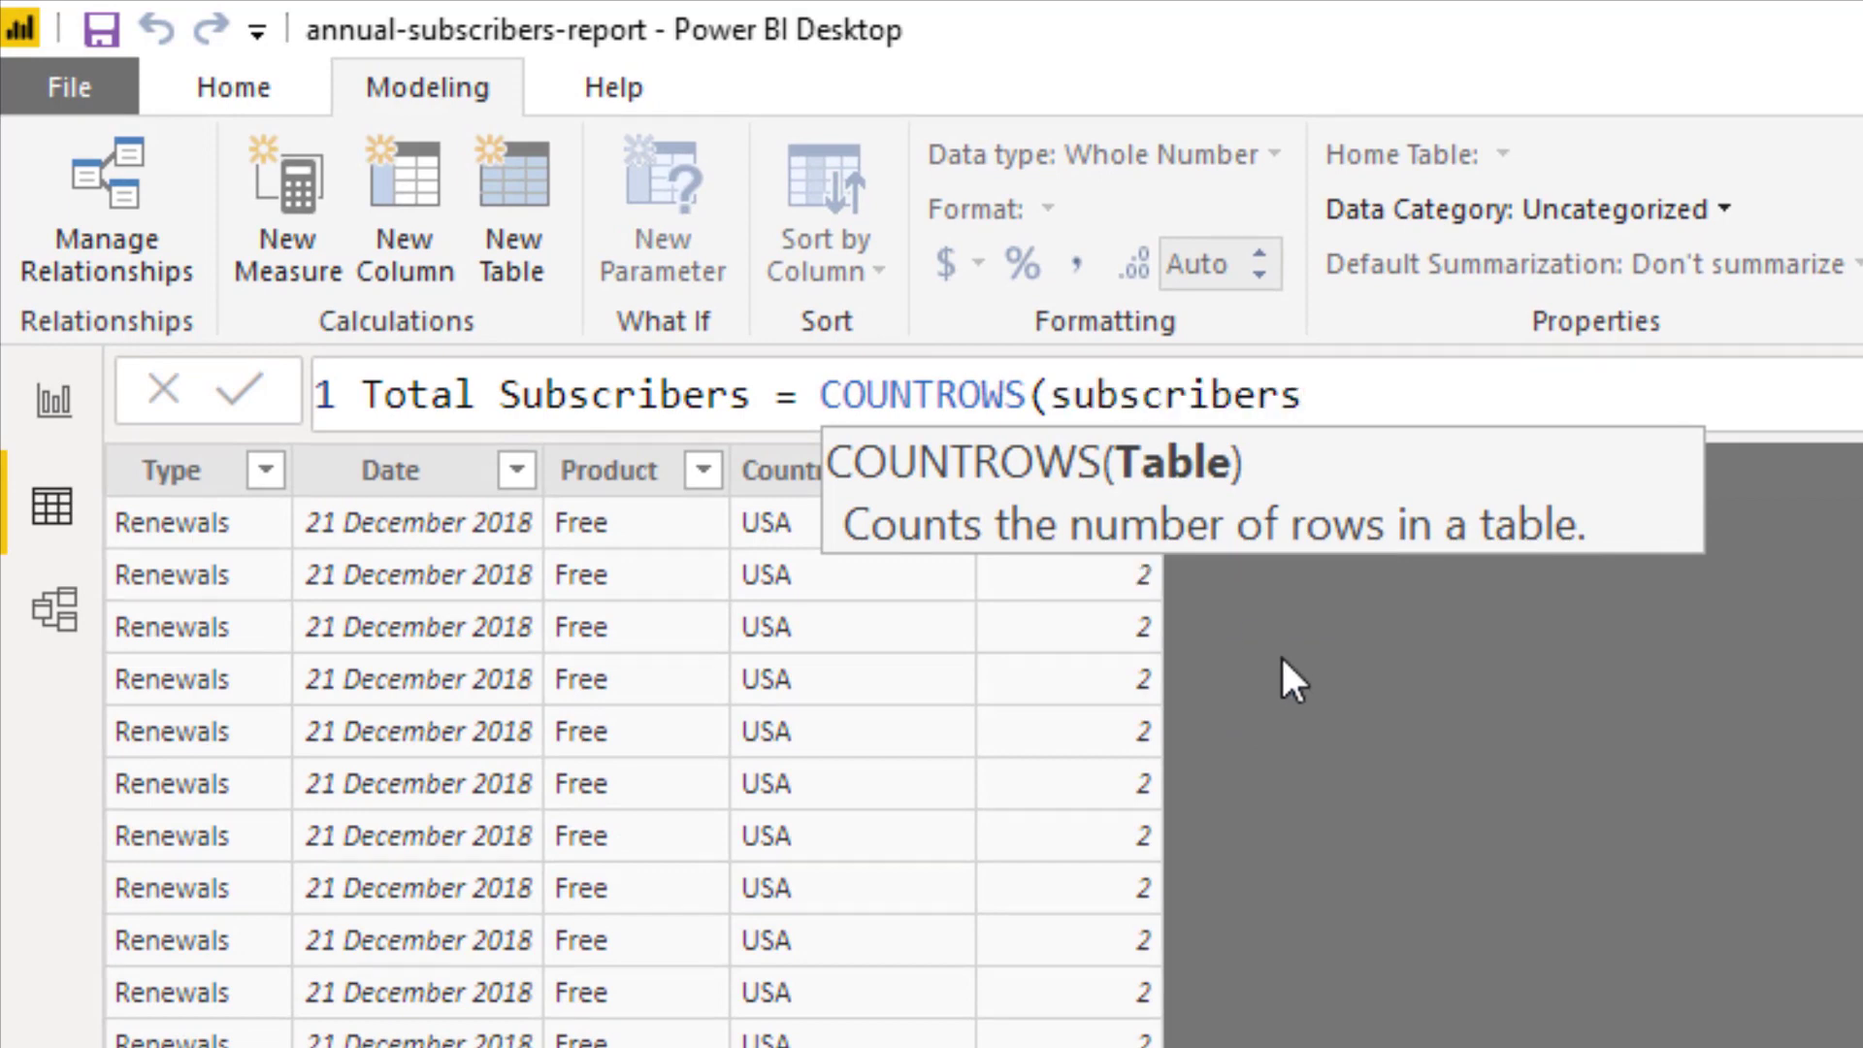
type(")")
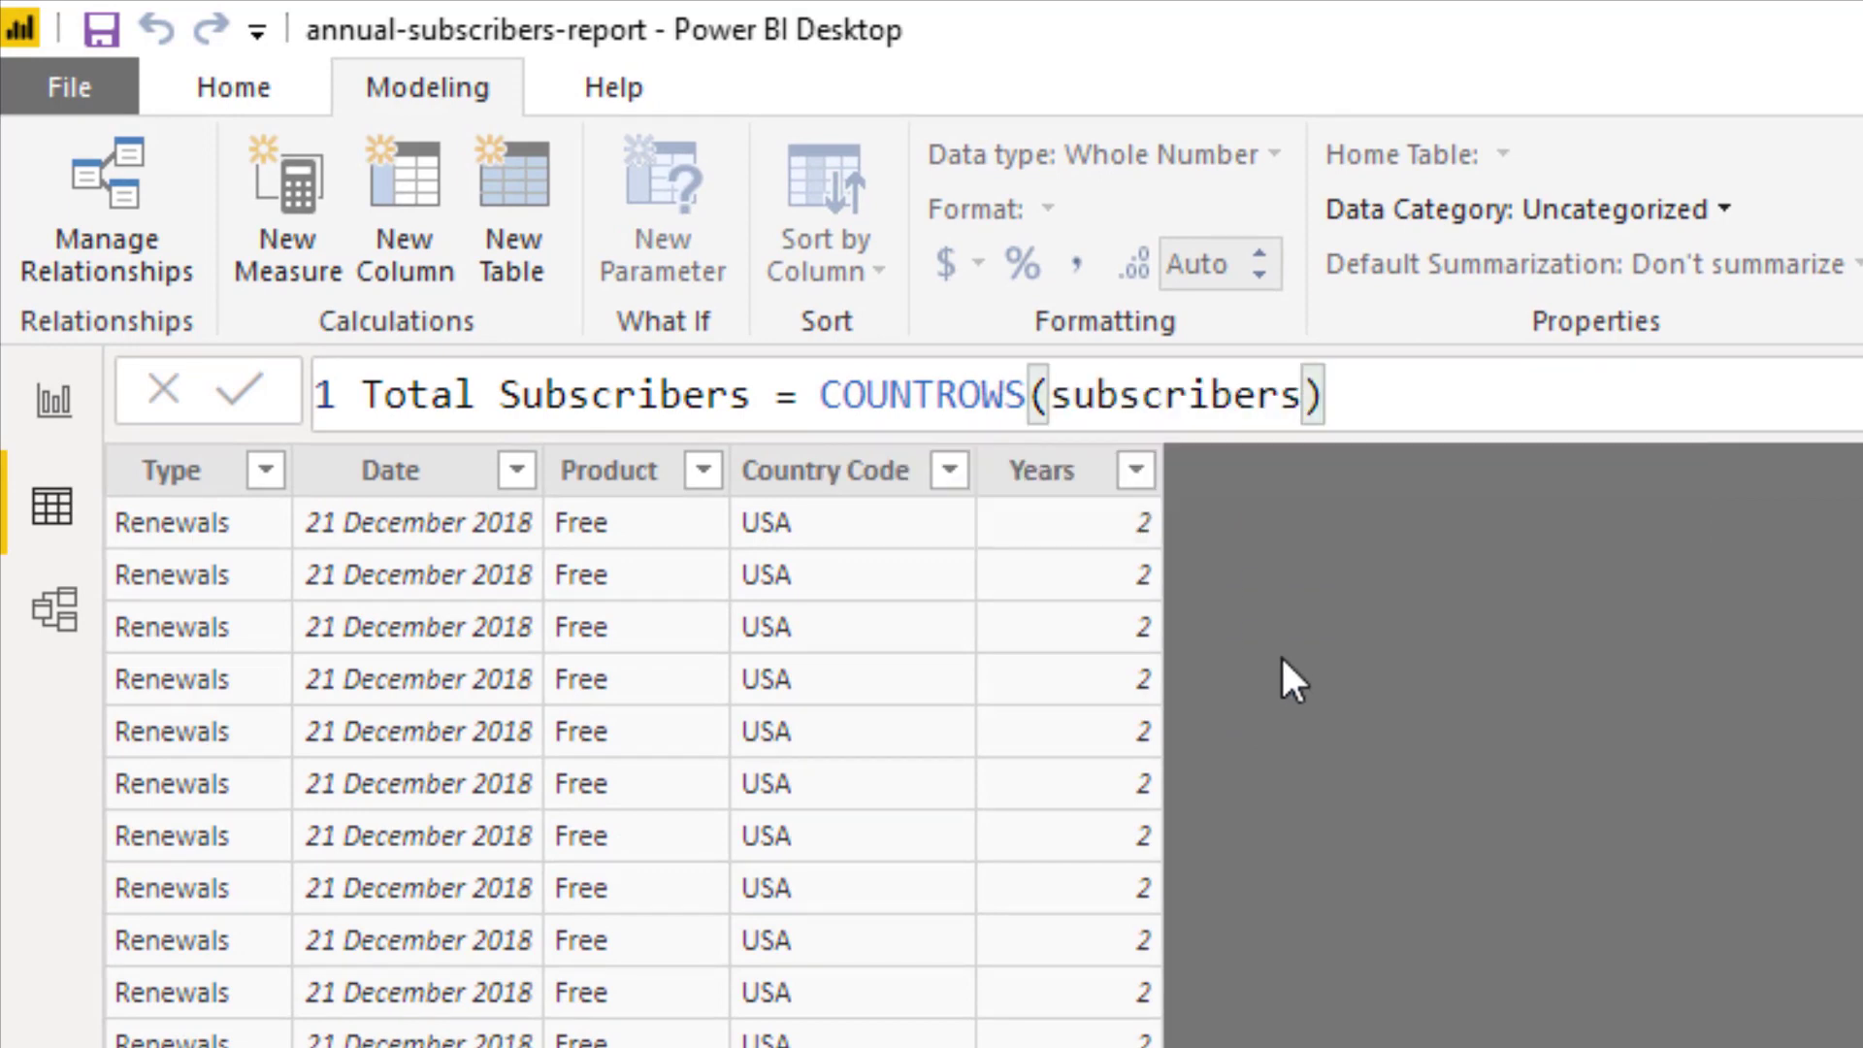
key("Return")
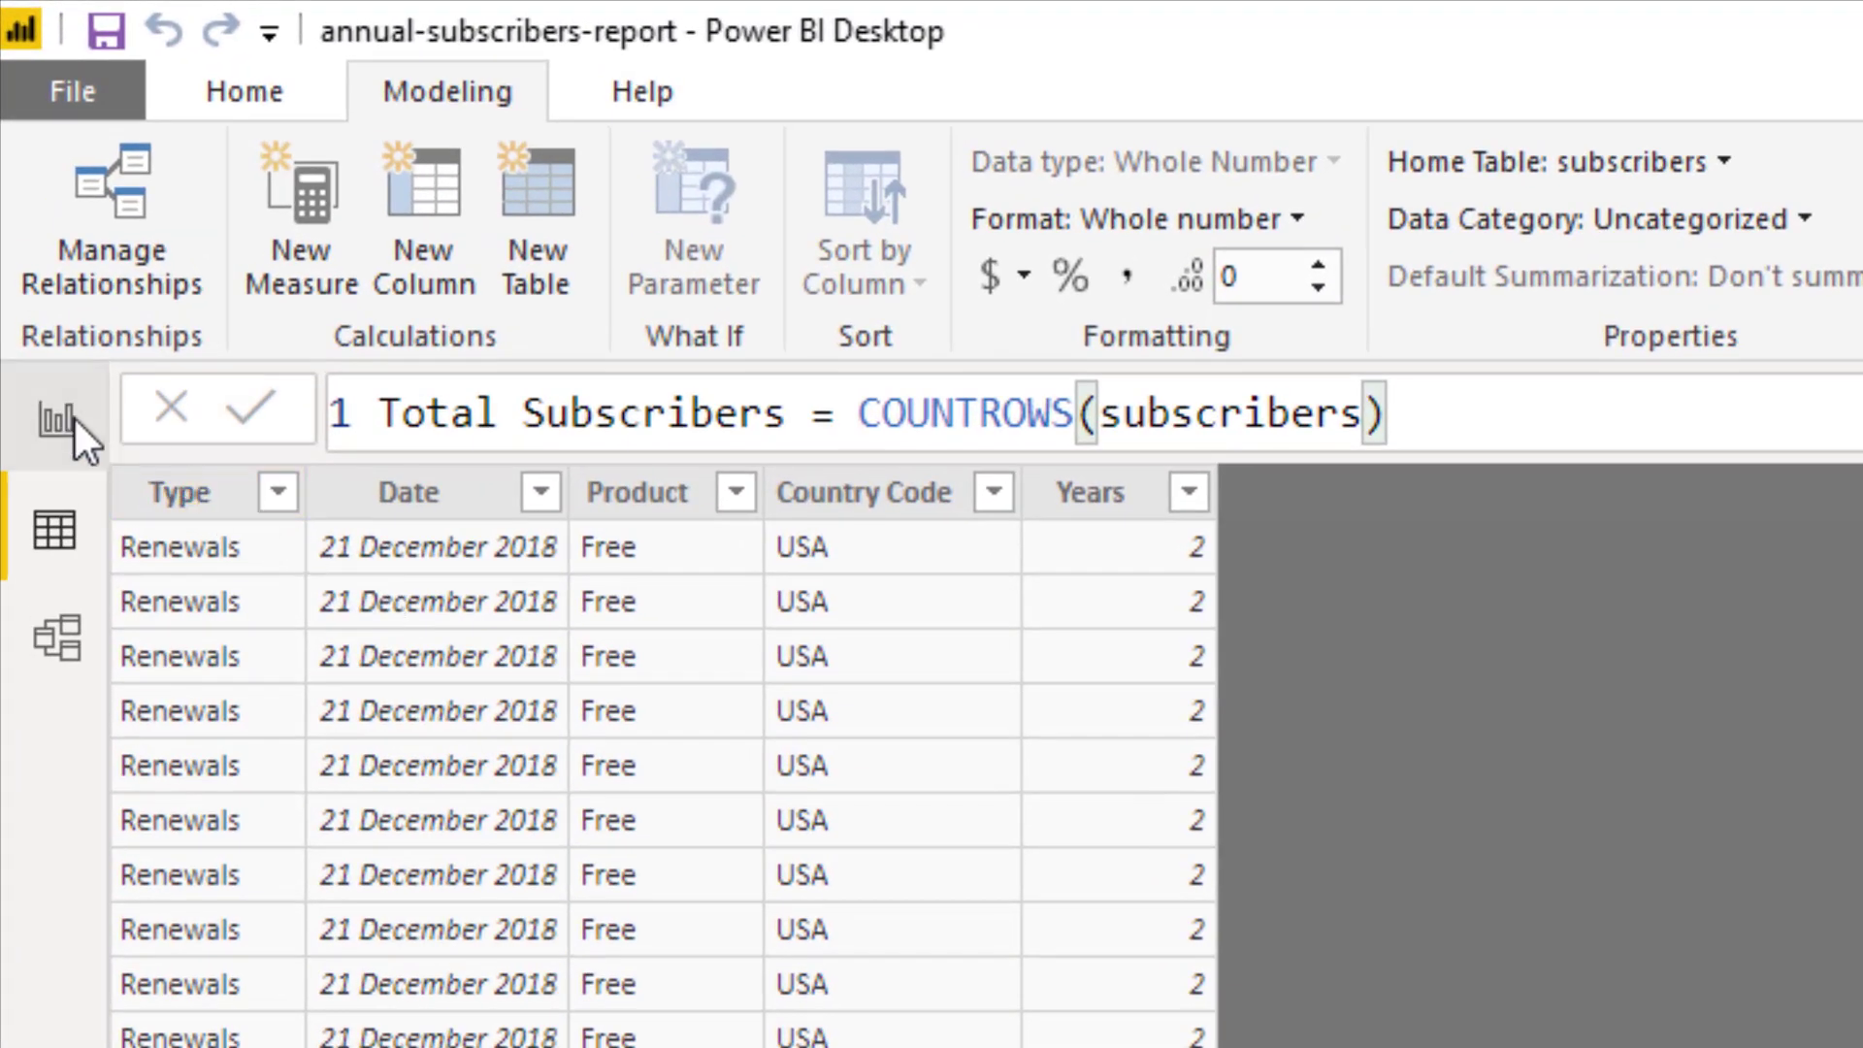
Step: Chart Total Subscribers as a column chart on the report page and read its value of about 942,079
left_click(66, 418)
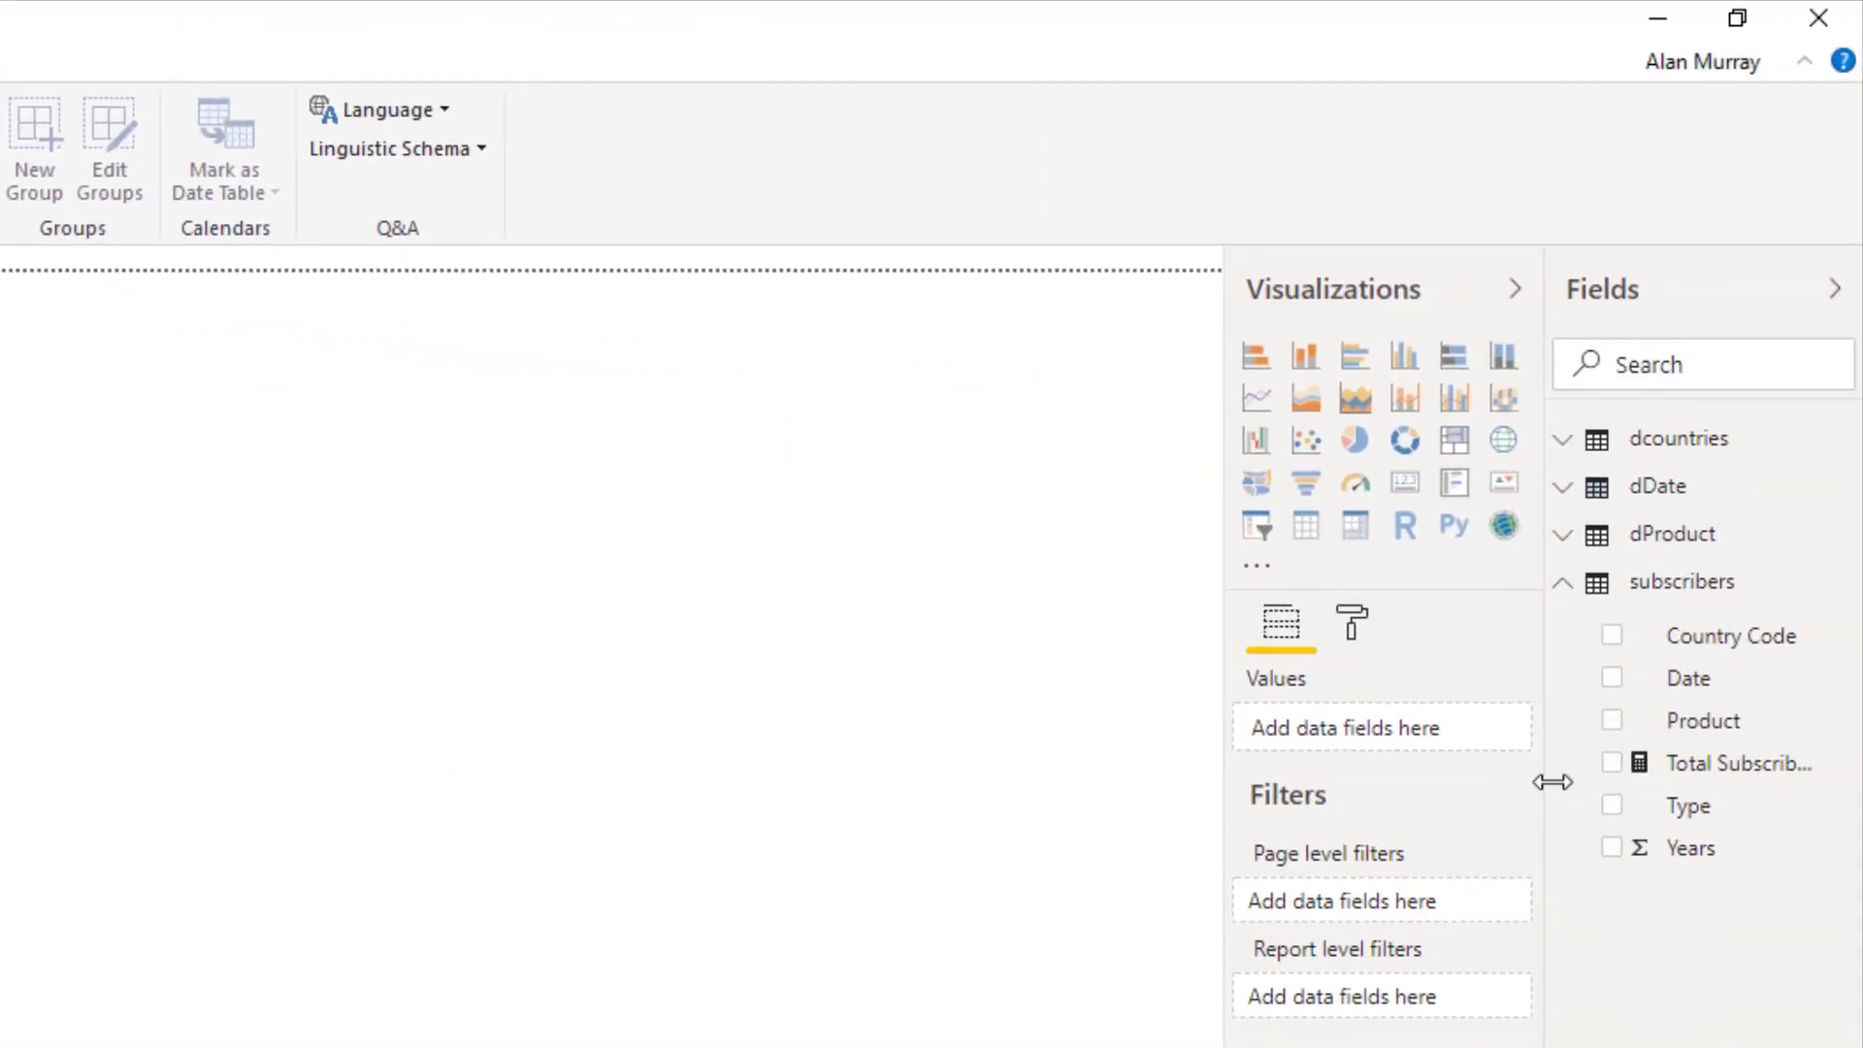
left_click_drag(1671, 763, 0, 814)
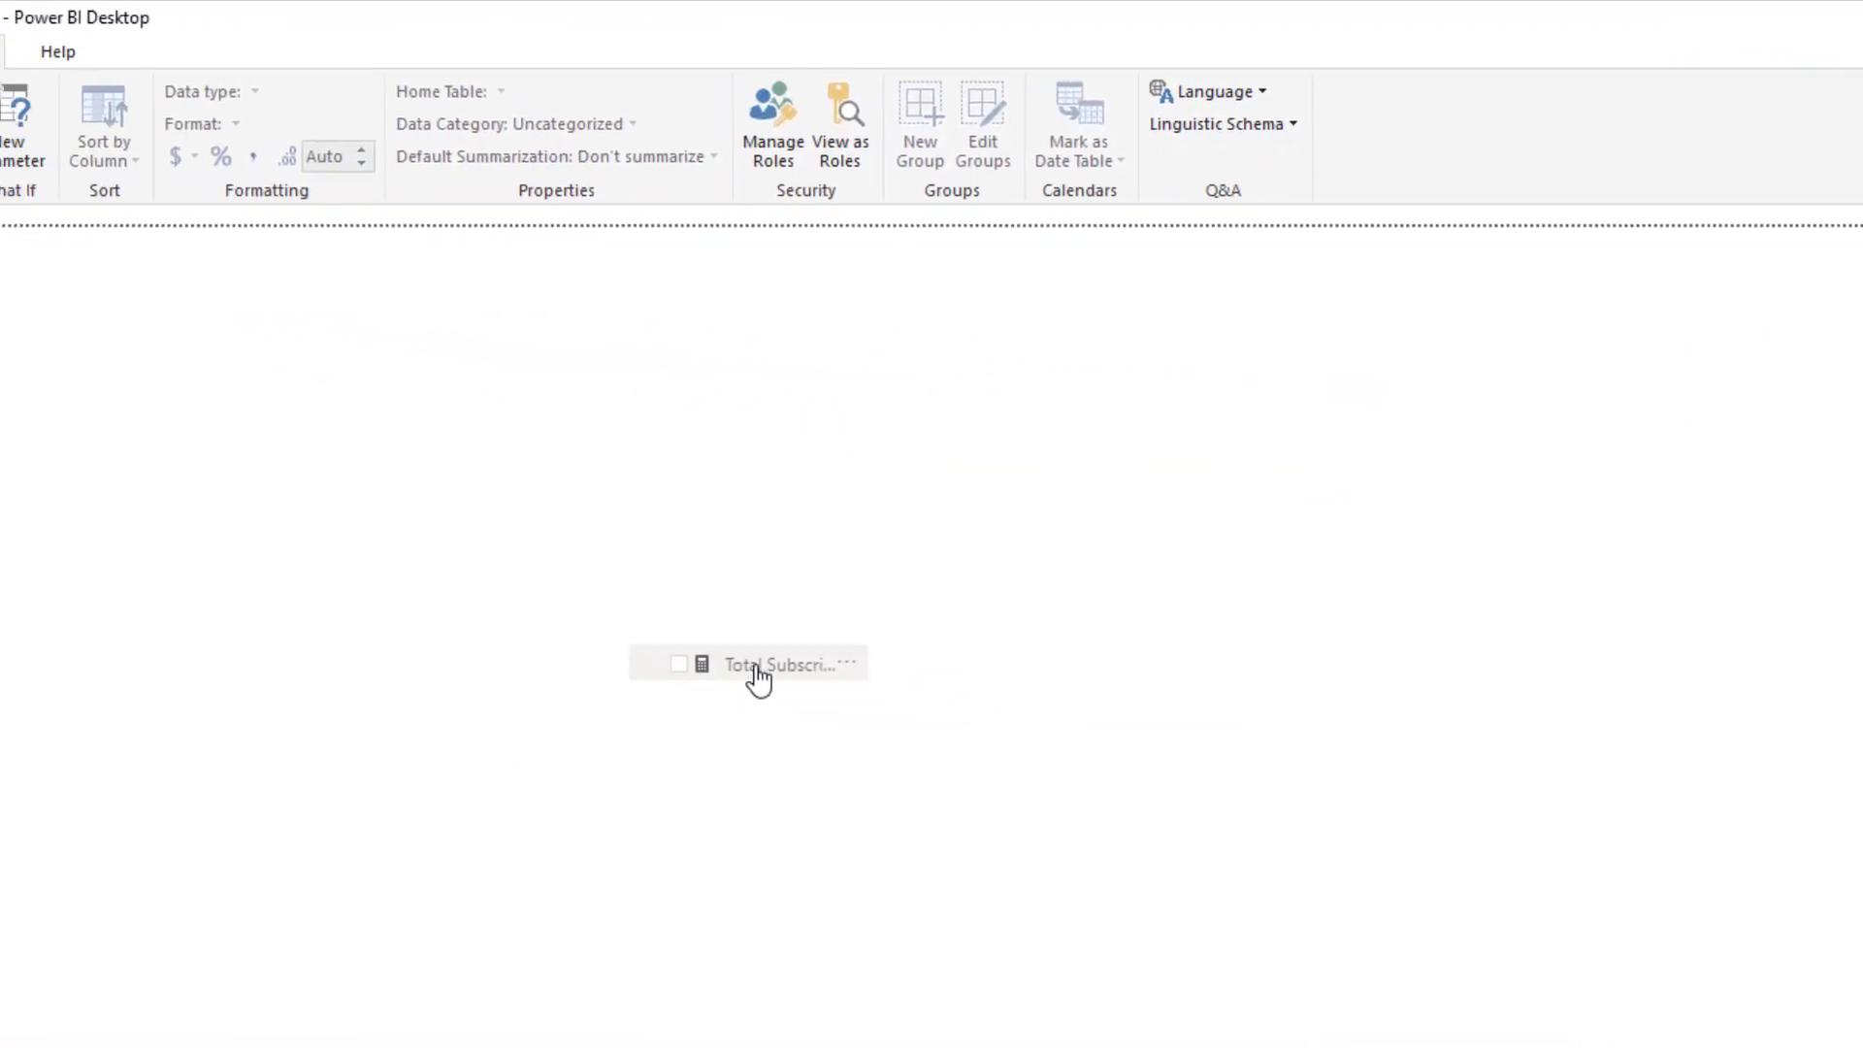
left_click_drag(758, 679, 889, 831)
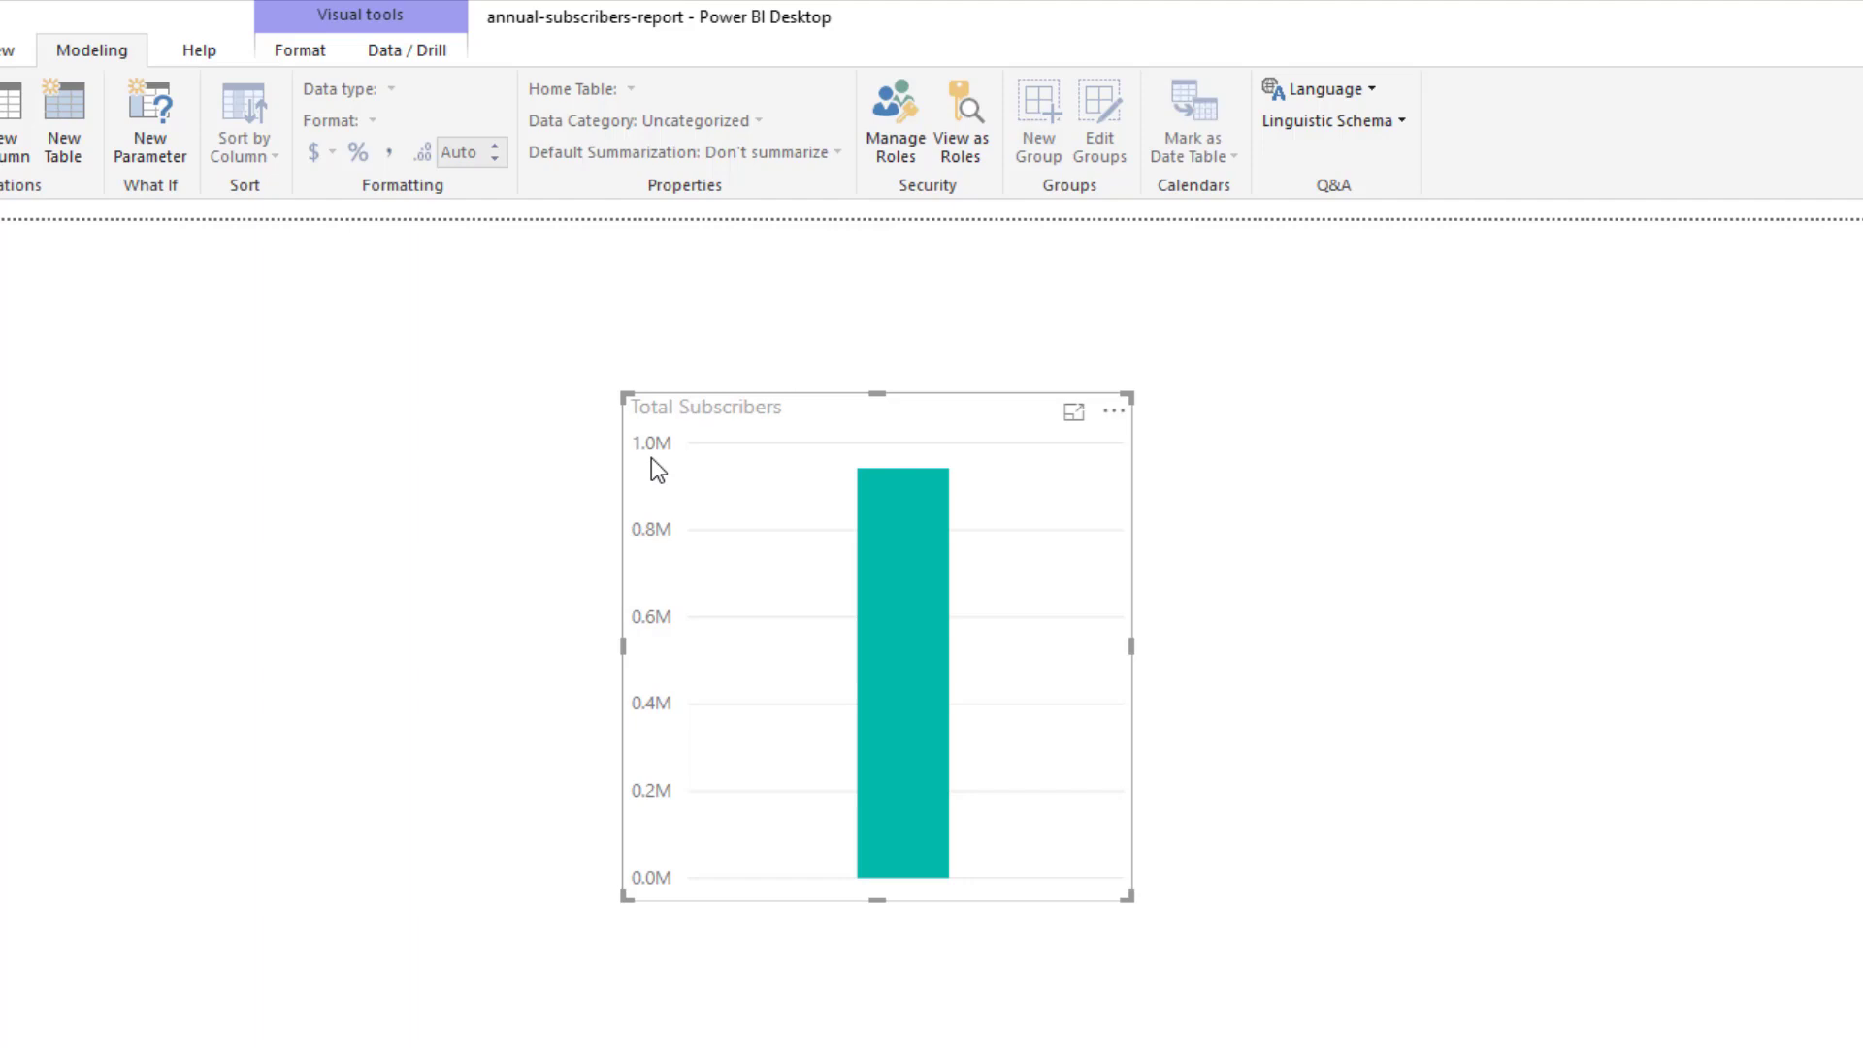
mouse_move(874, 575)
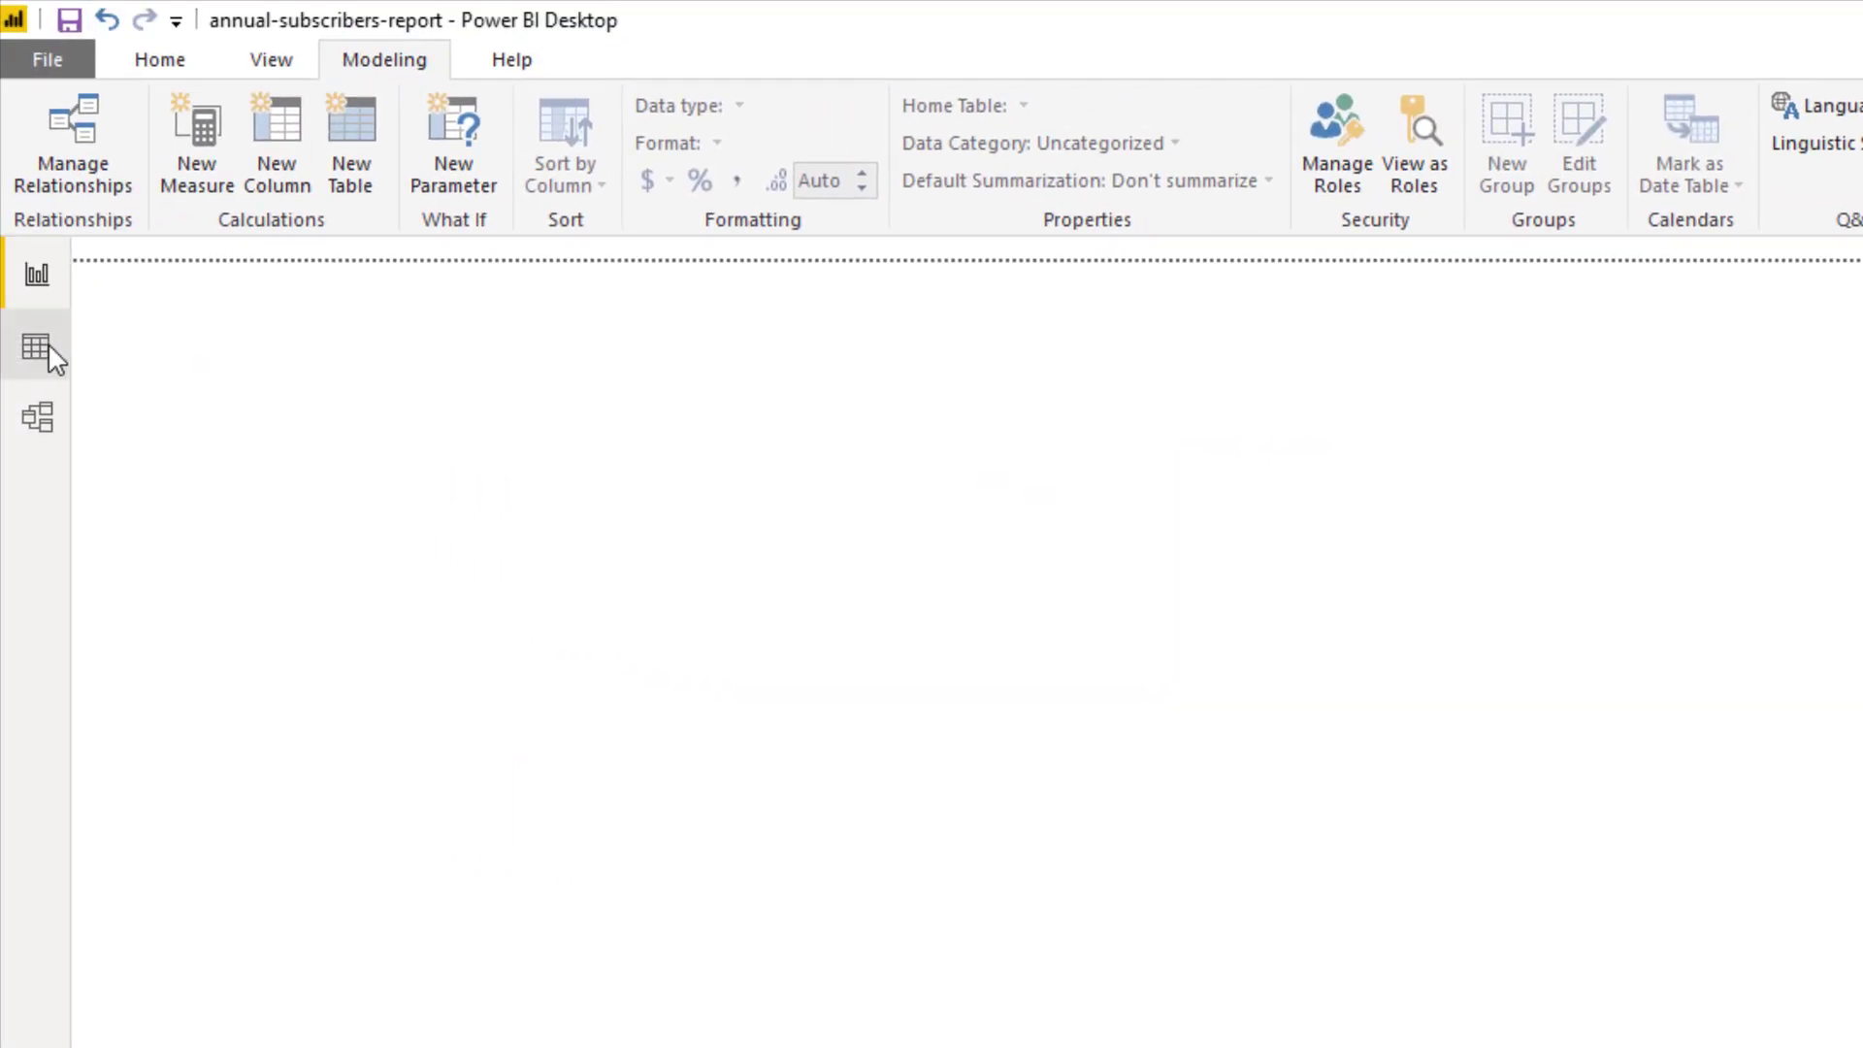
Step: Return to Data view and collapse the subscribers table's field list
left_click(44, 346)
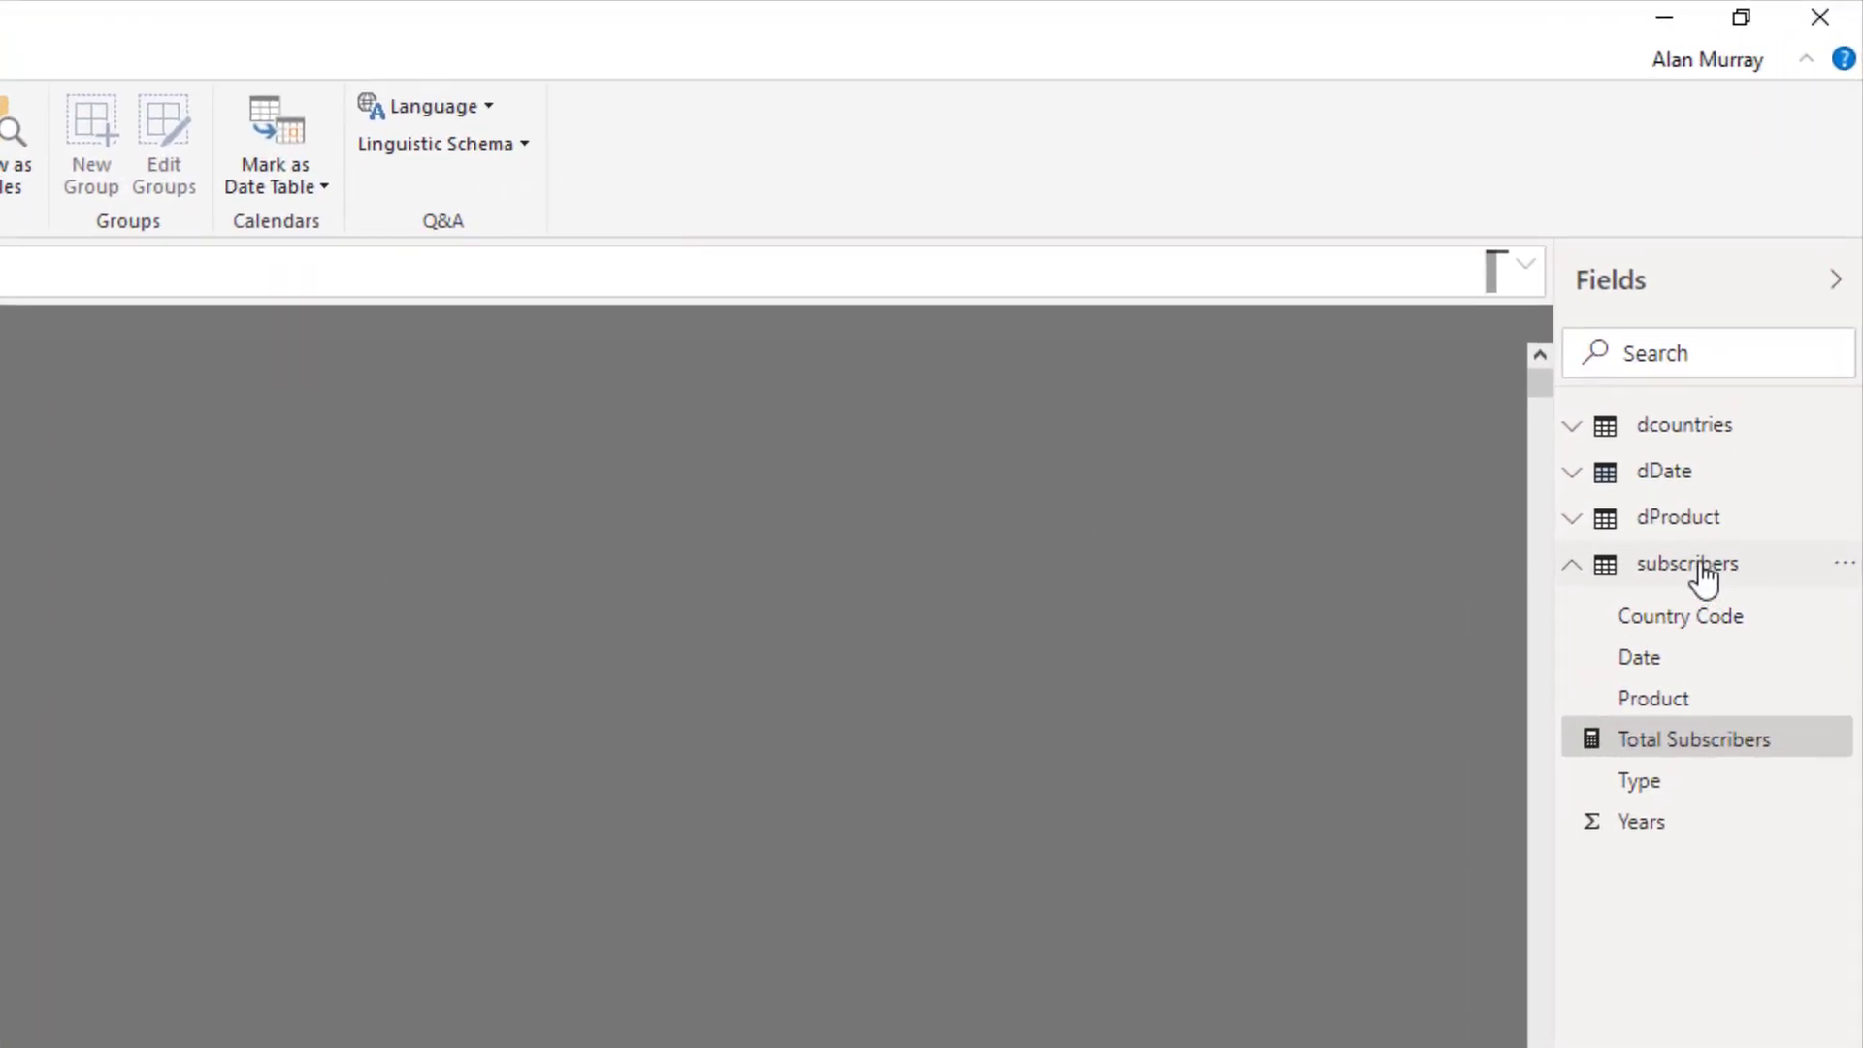
left_click(1705, 572)
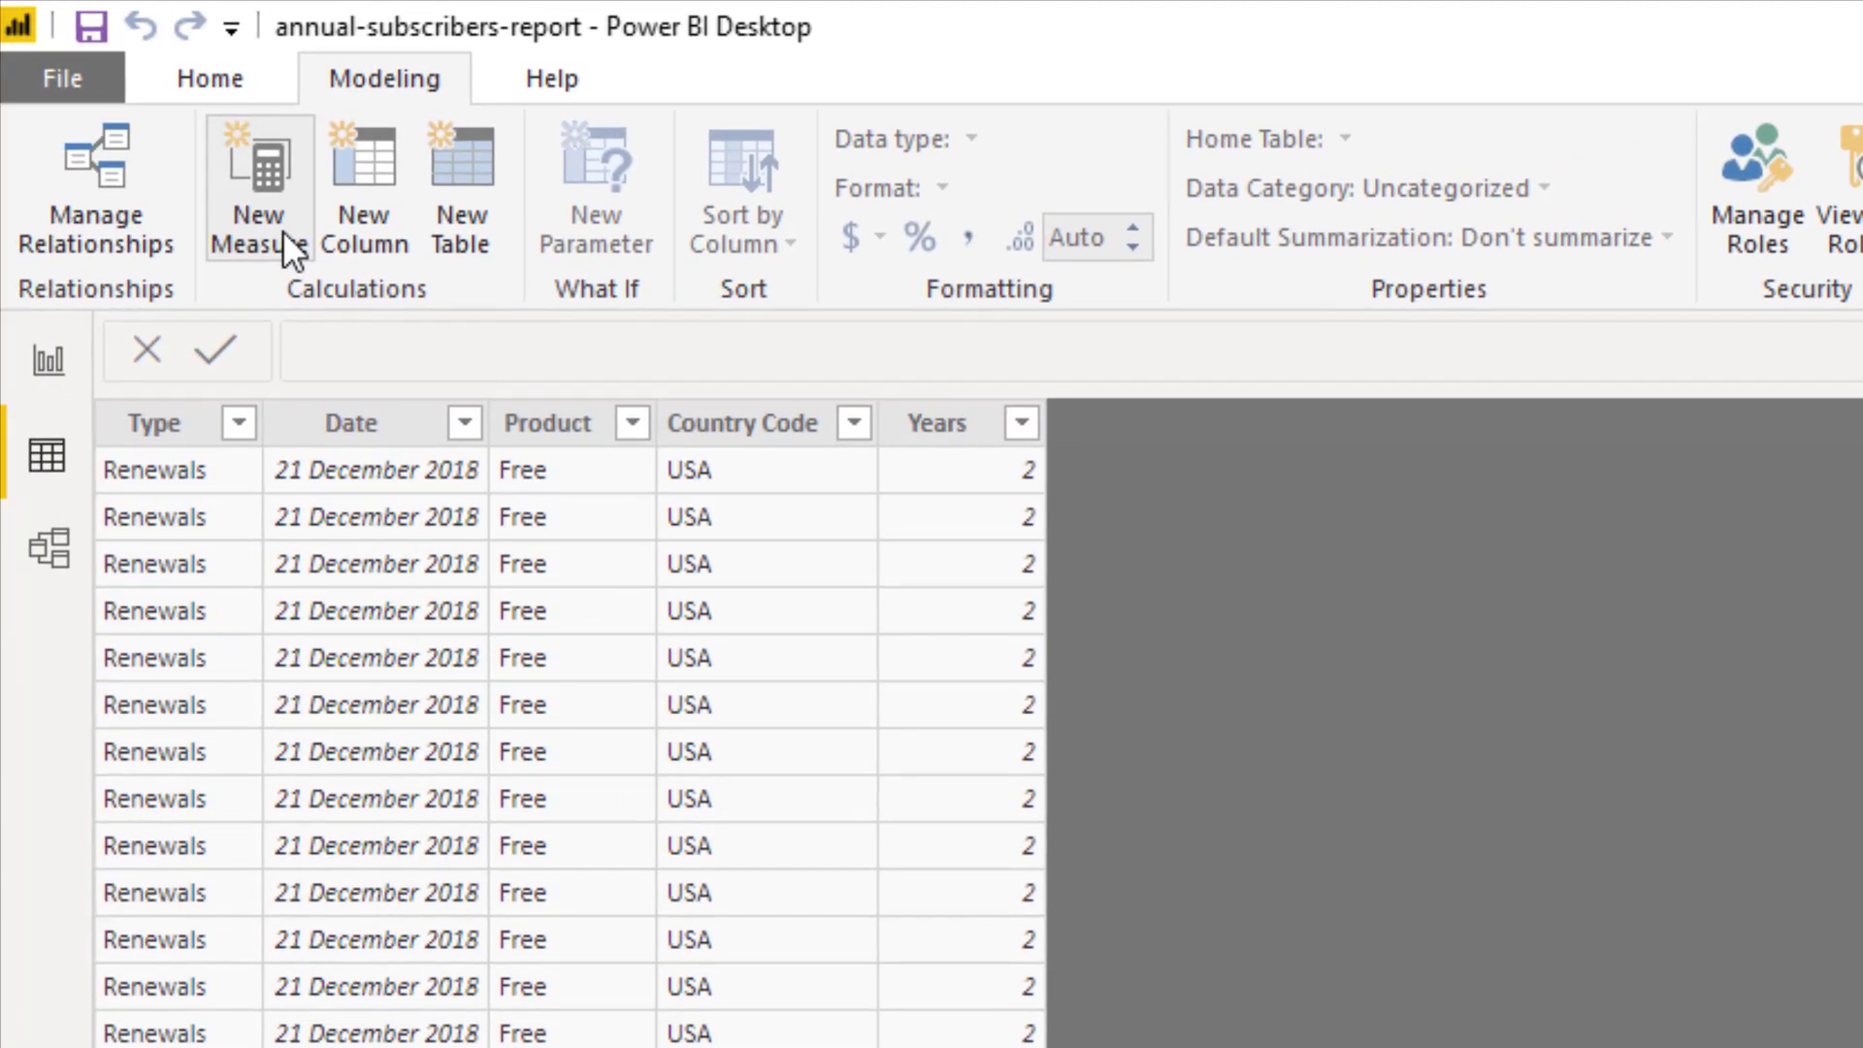
Step: Add the measure Total Free = COUNTROWS(FILTER(subscribers, subscribers[Product]="Free"))
left_click(282, 233)
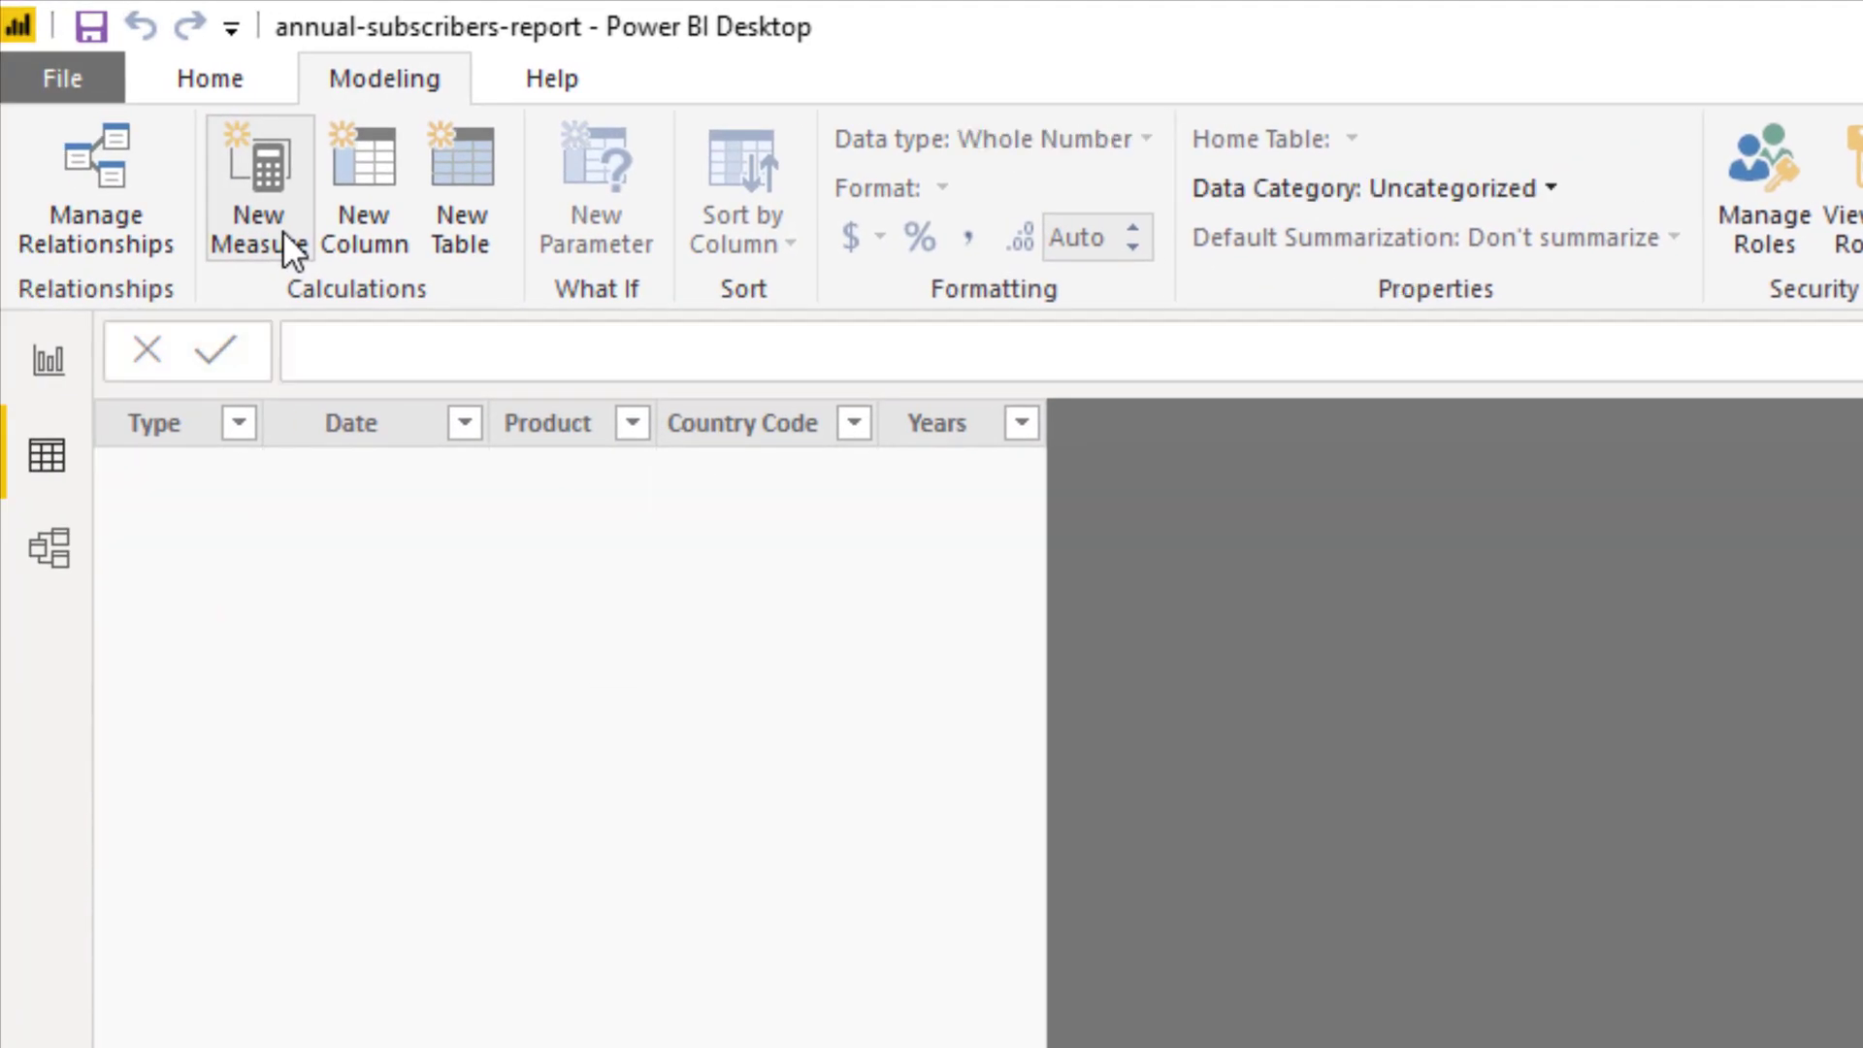
type("Total Free")
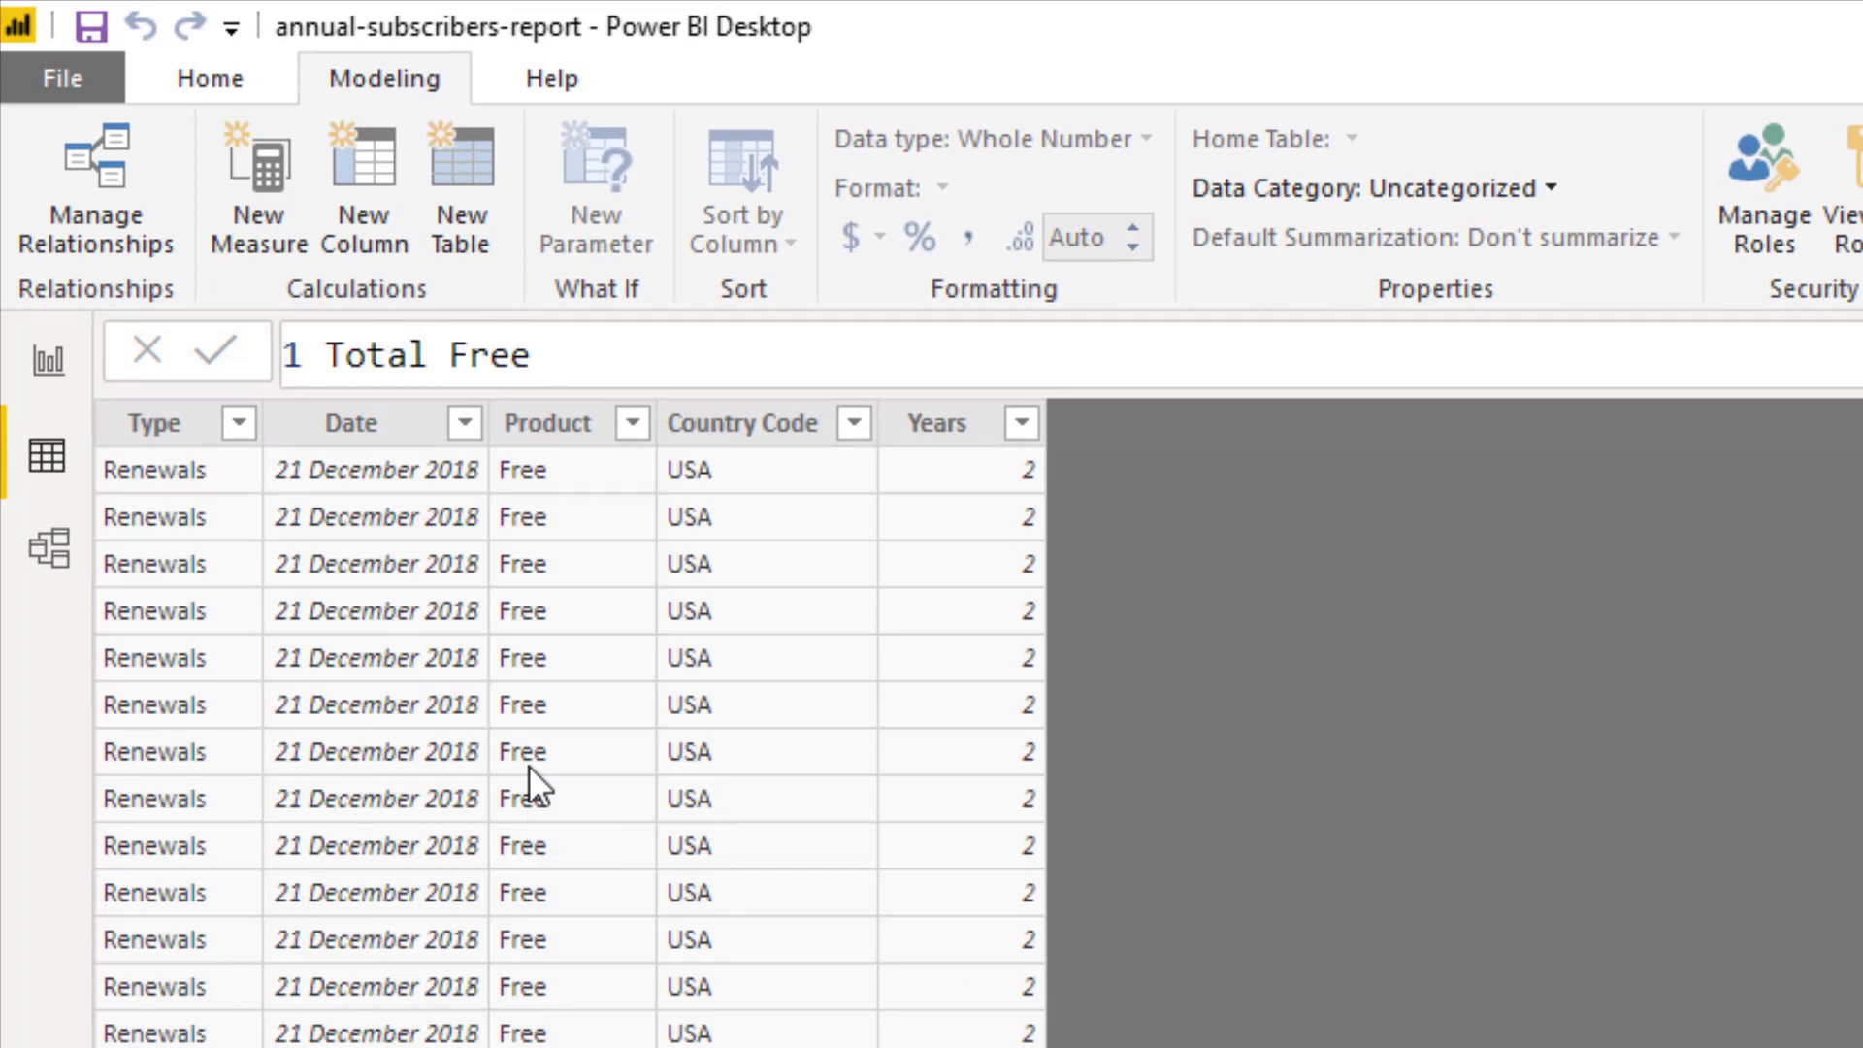
type(" = count")
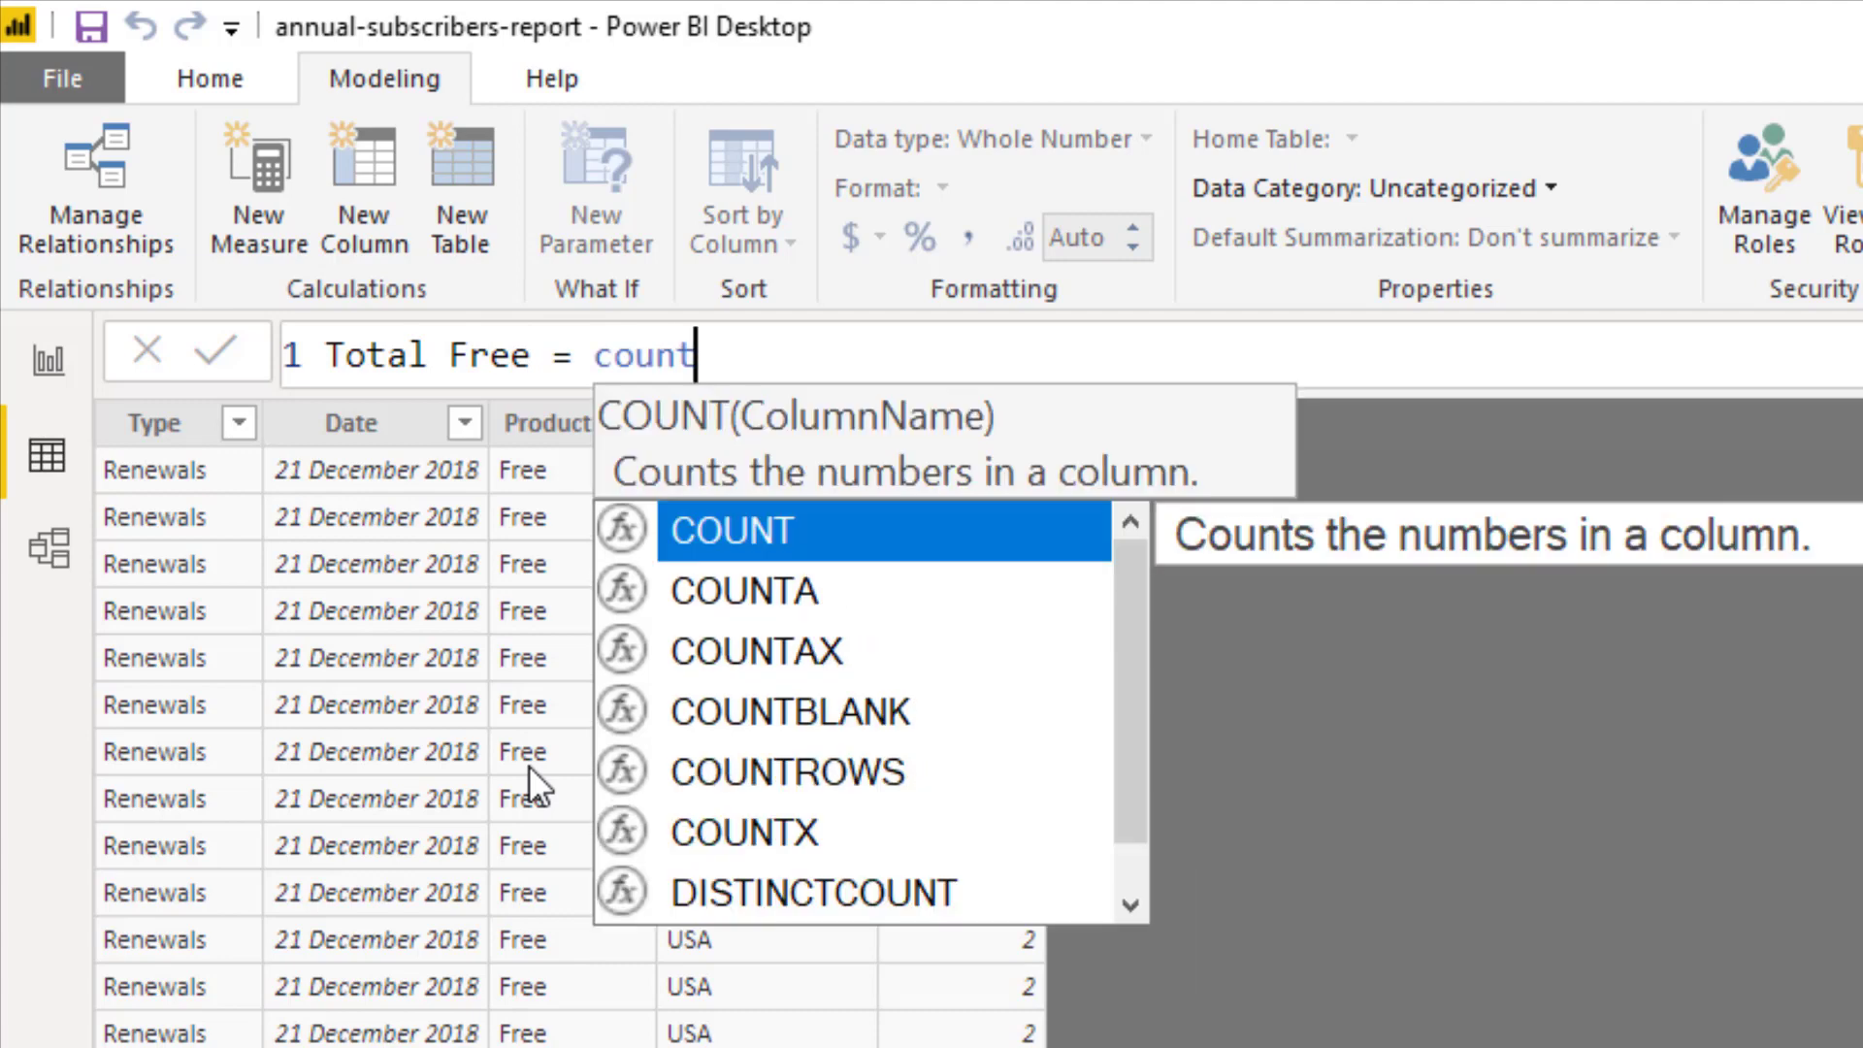
key("Down")
key("Down")
key("Down")
key("Down")
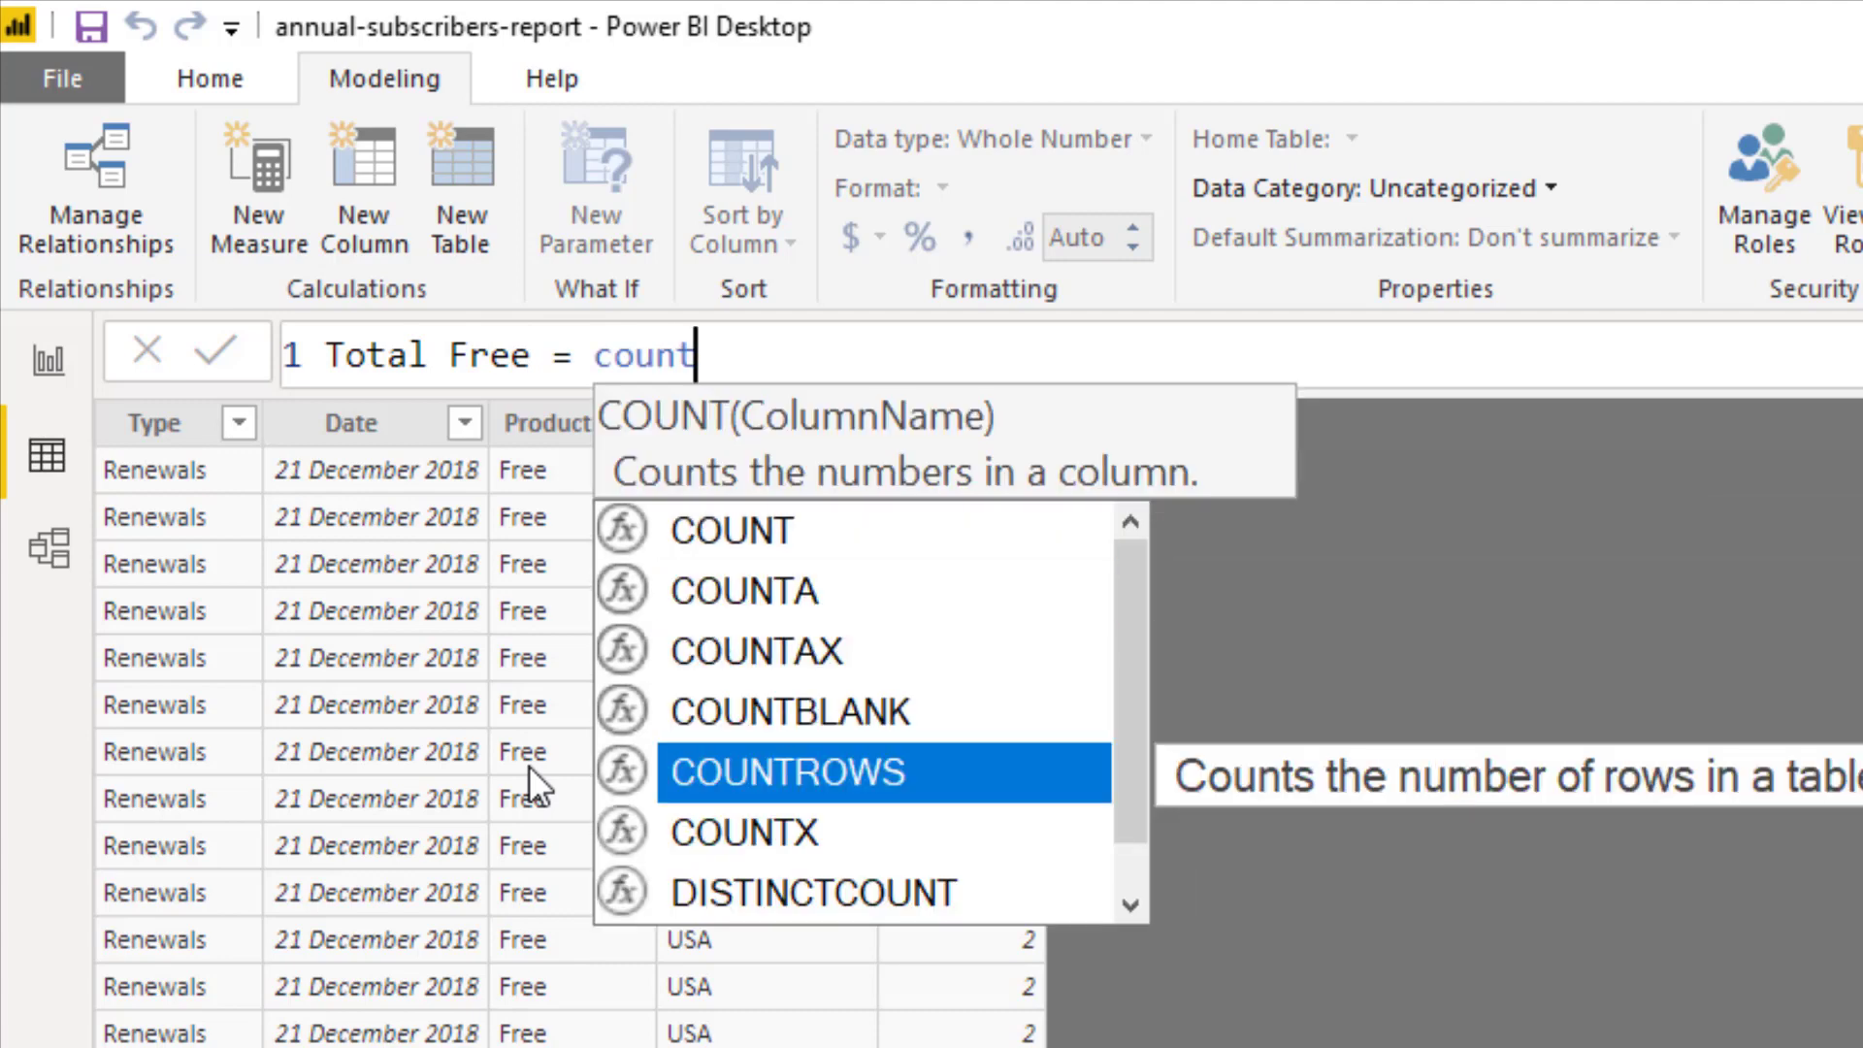
key("Tab")
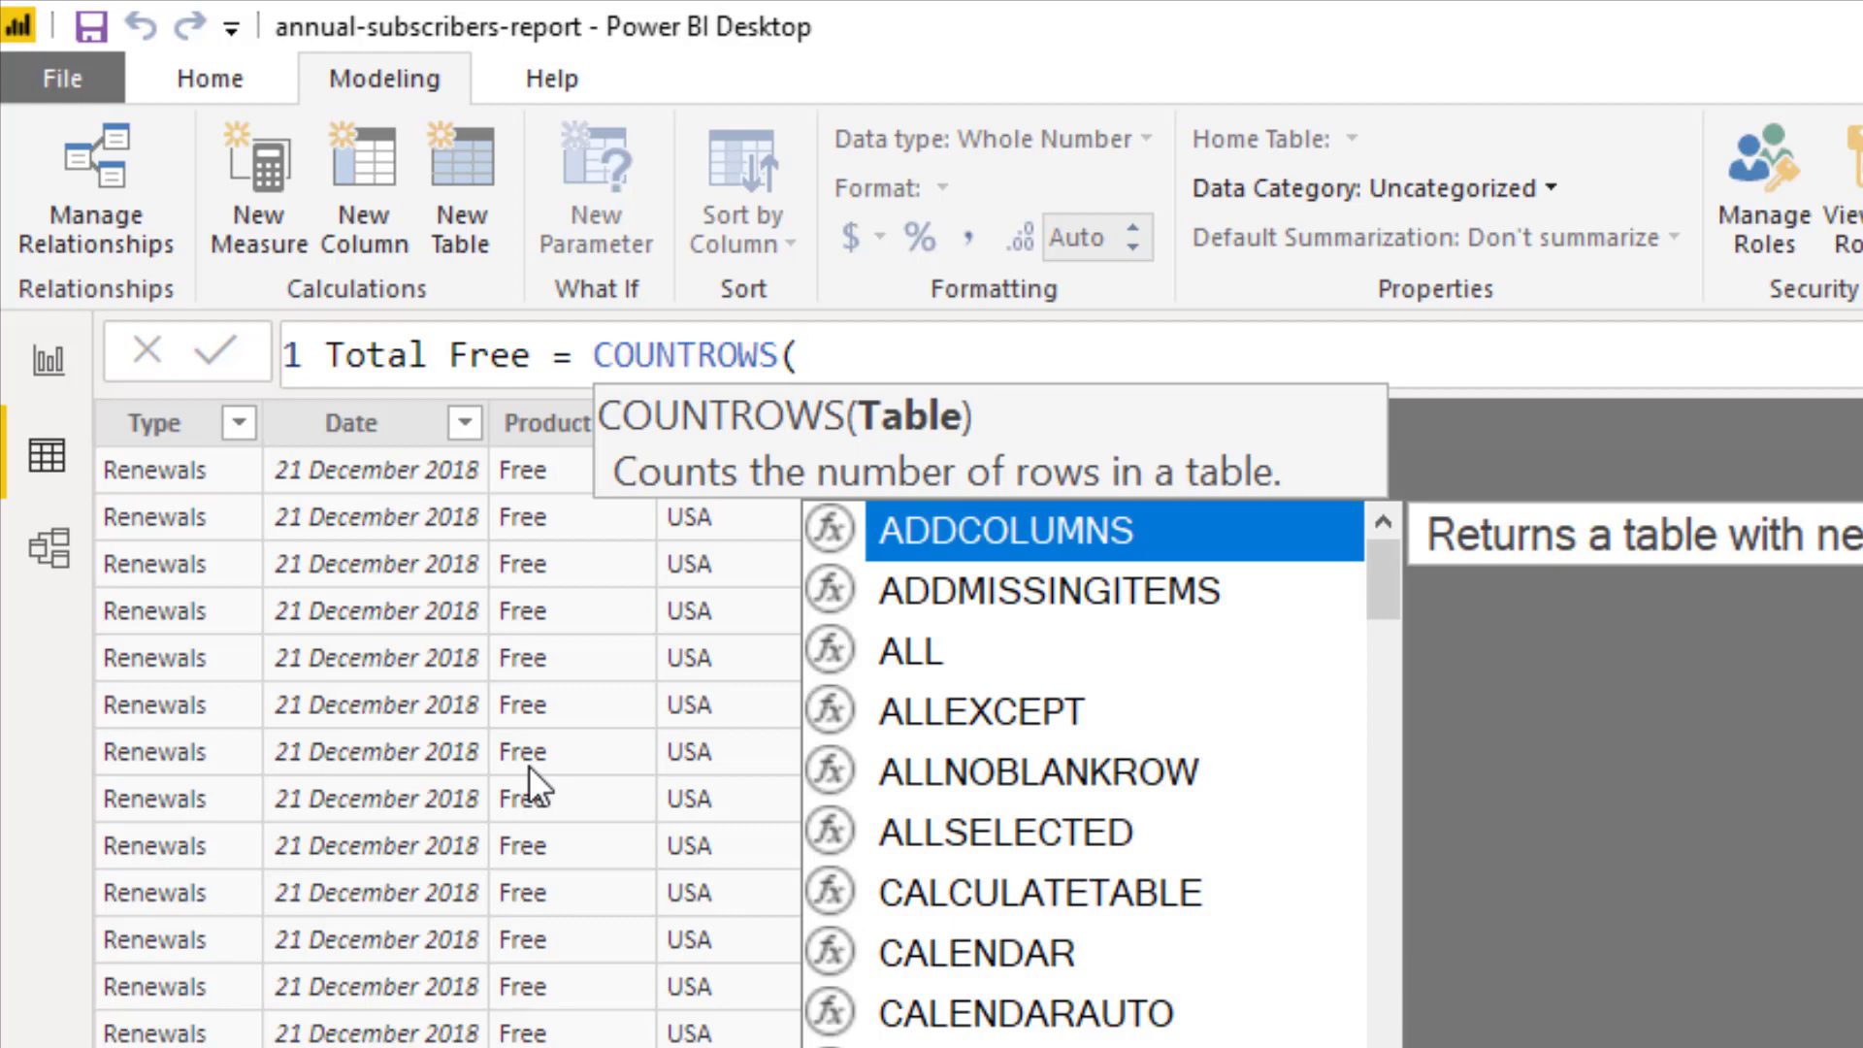
type("fil")
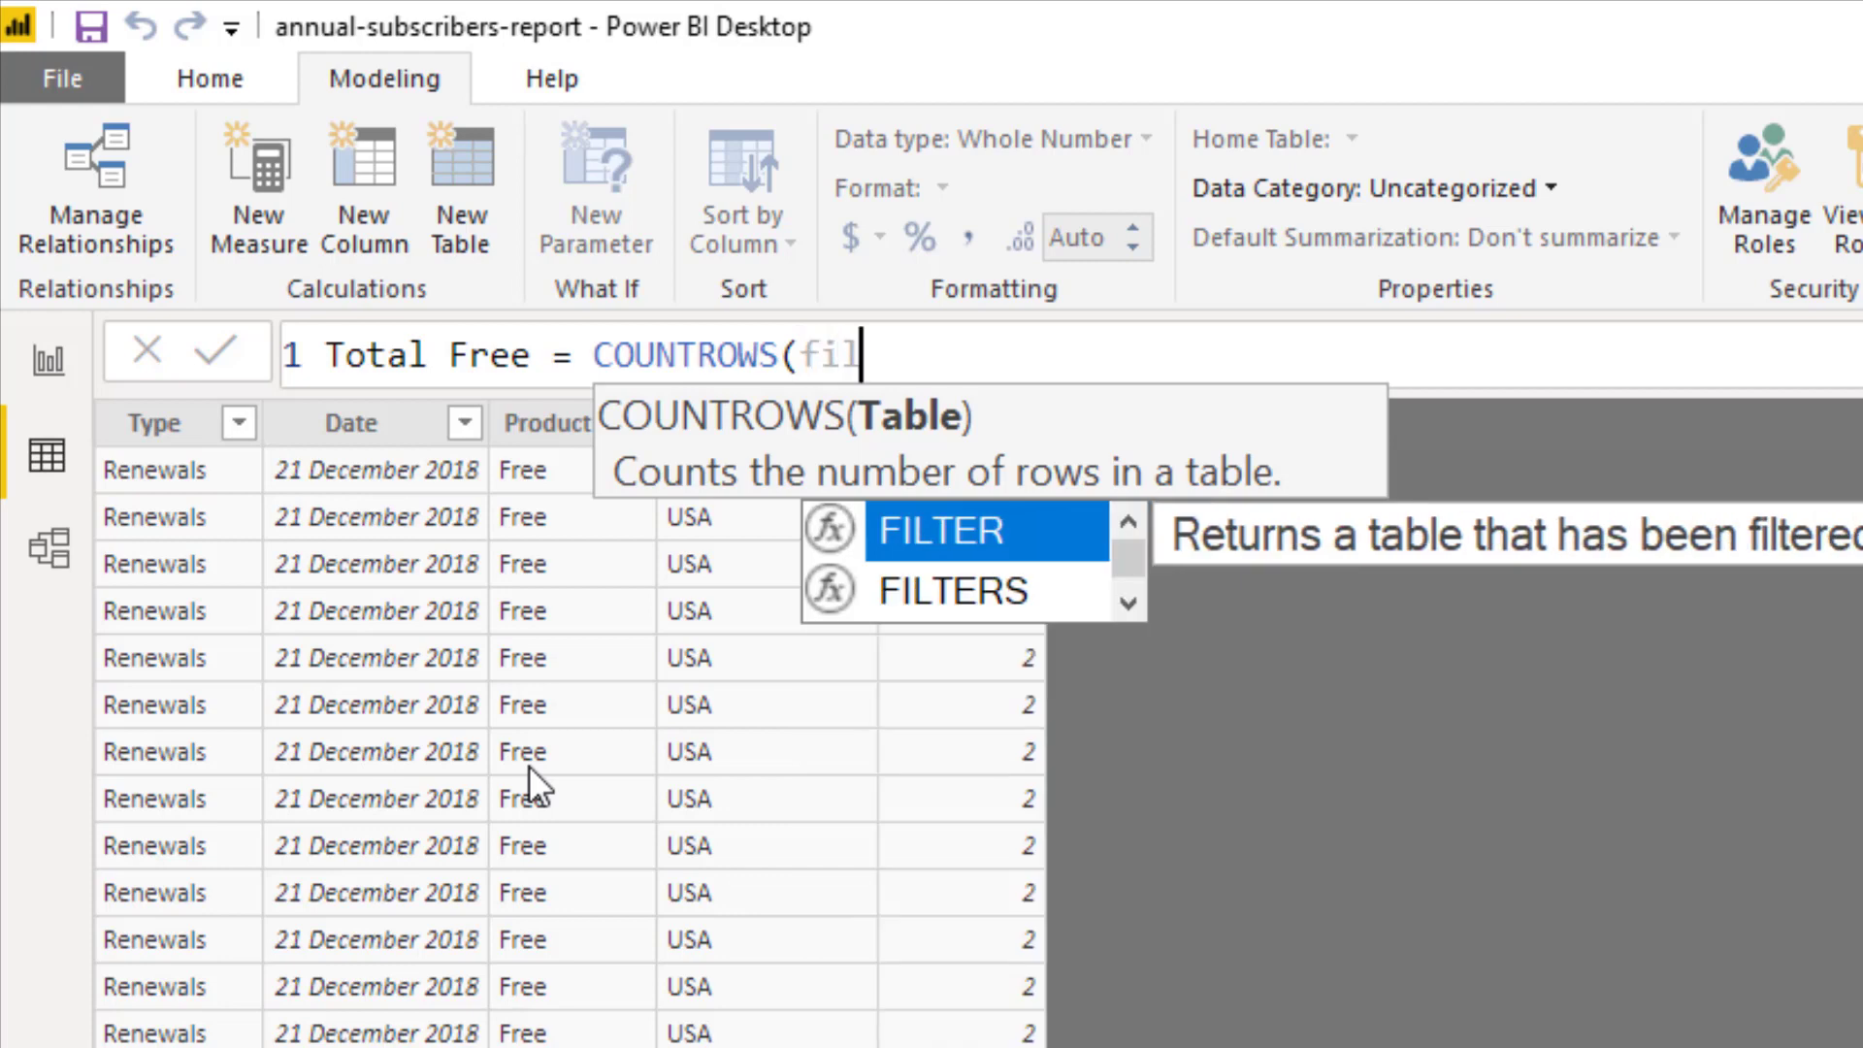
key("Tab")
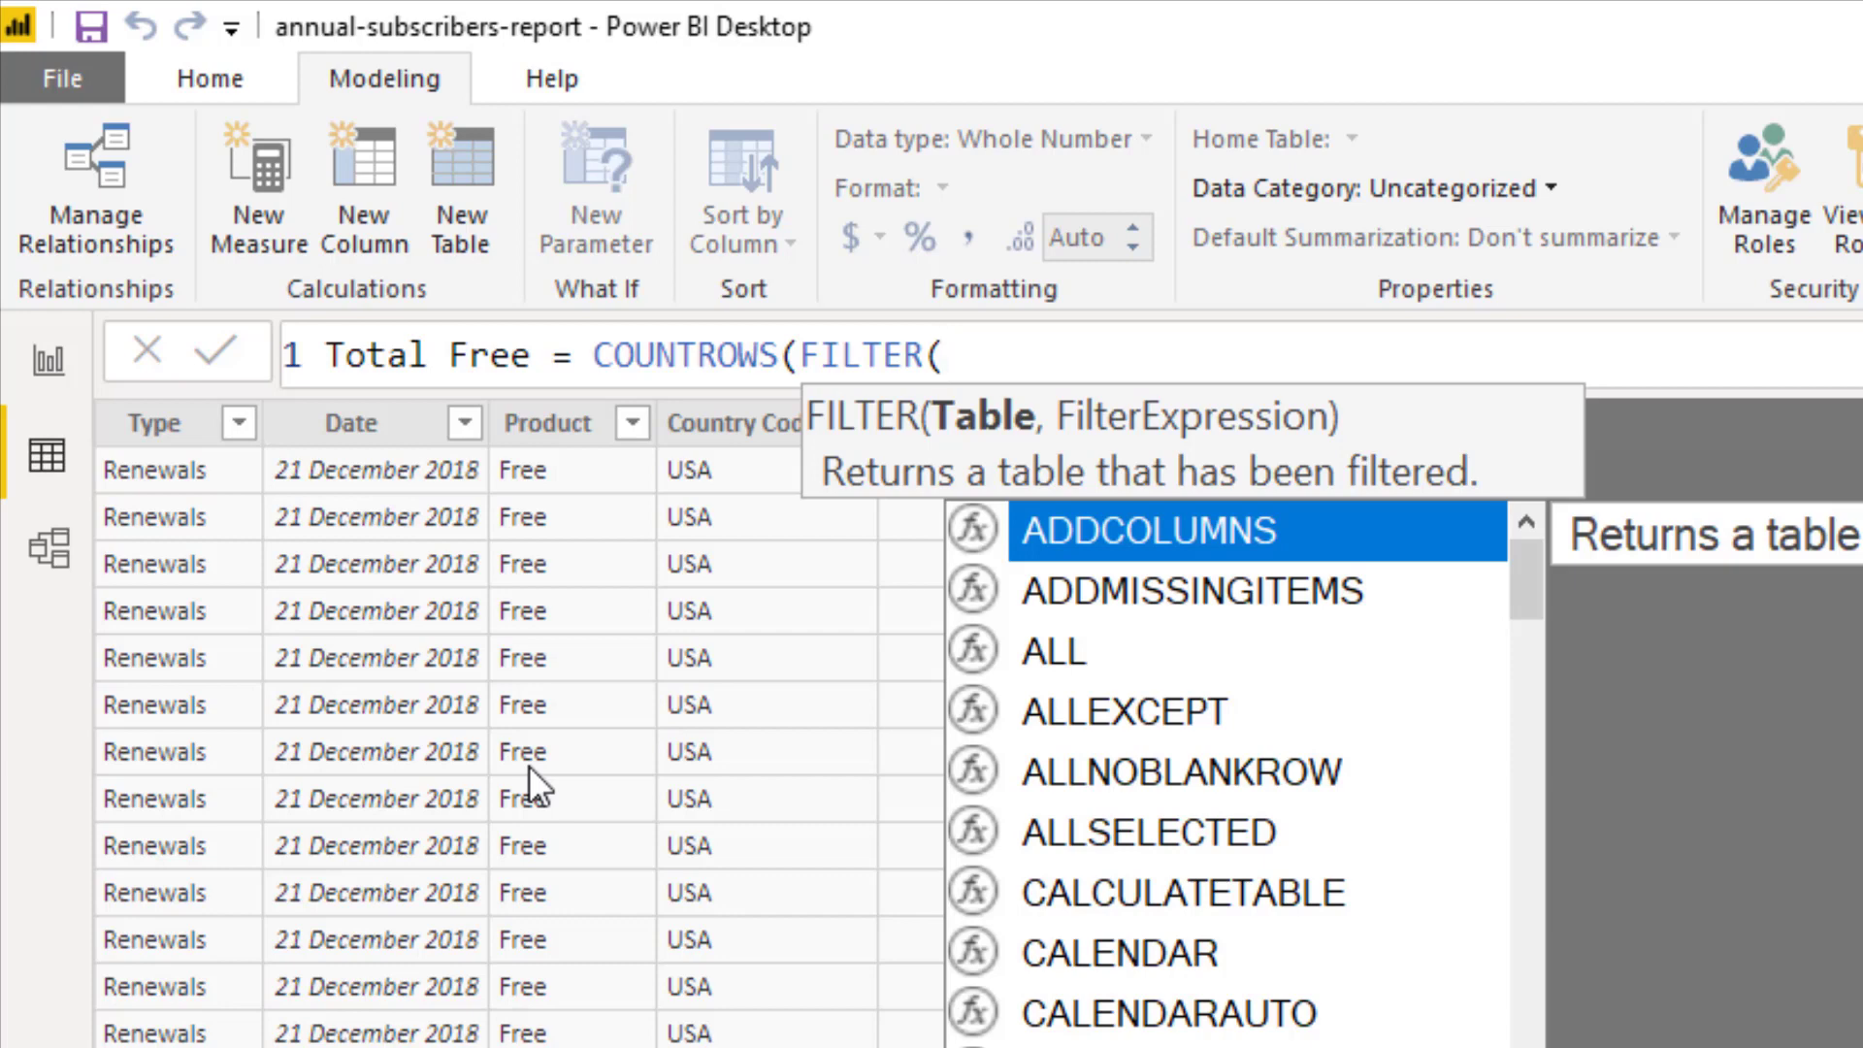
type("subscribers")
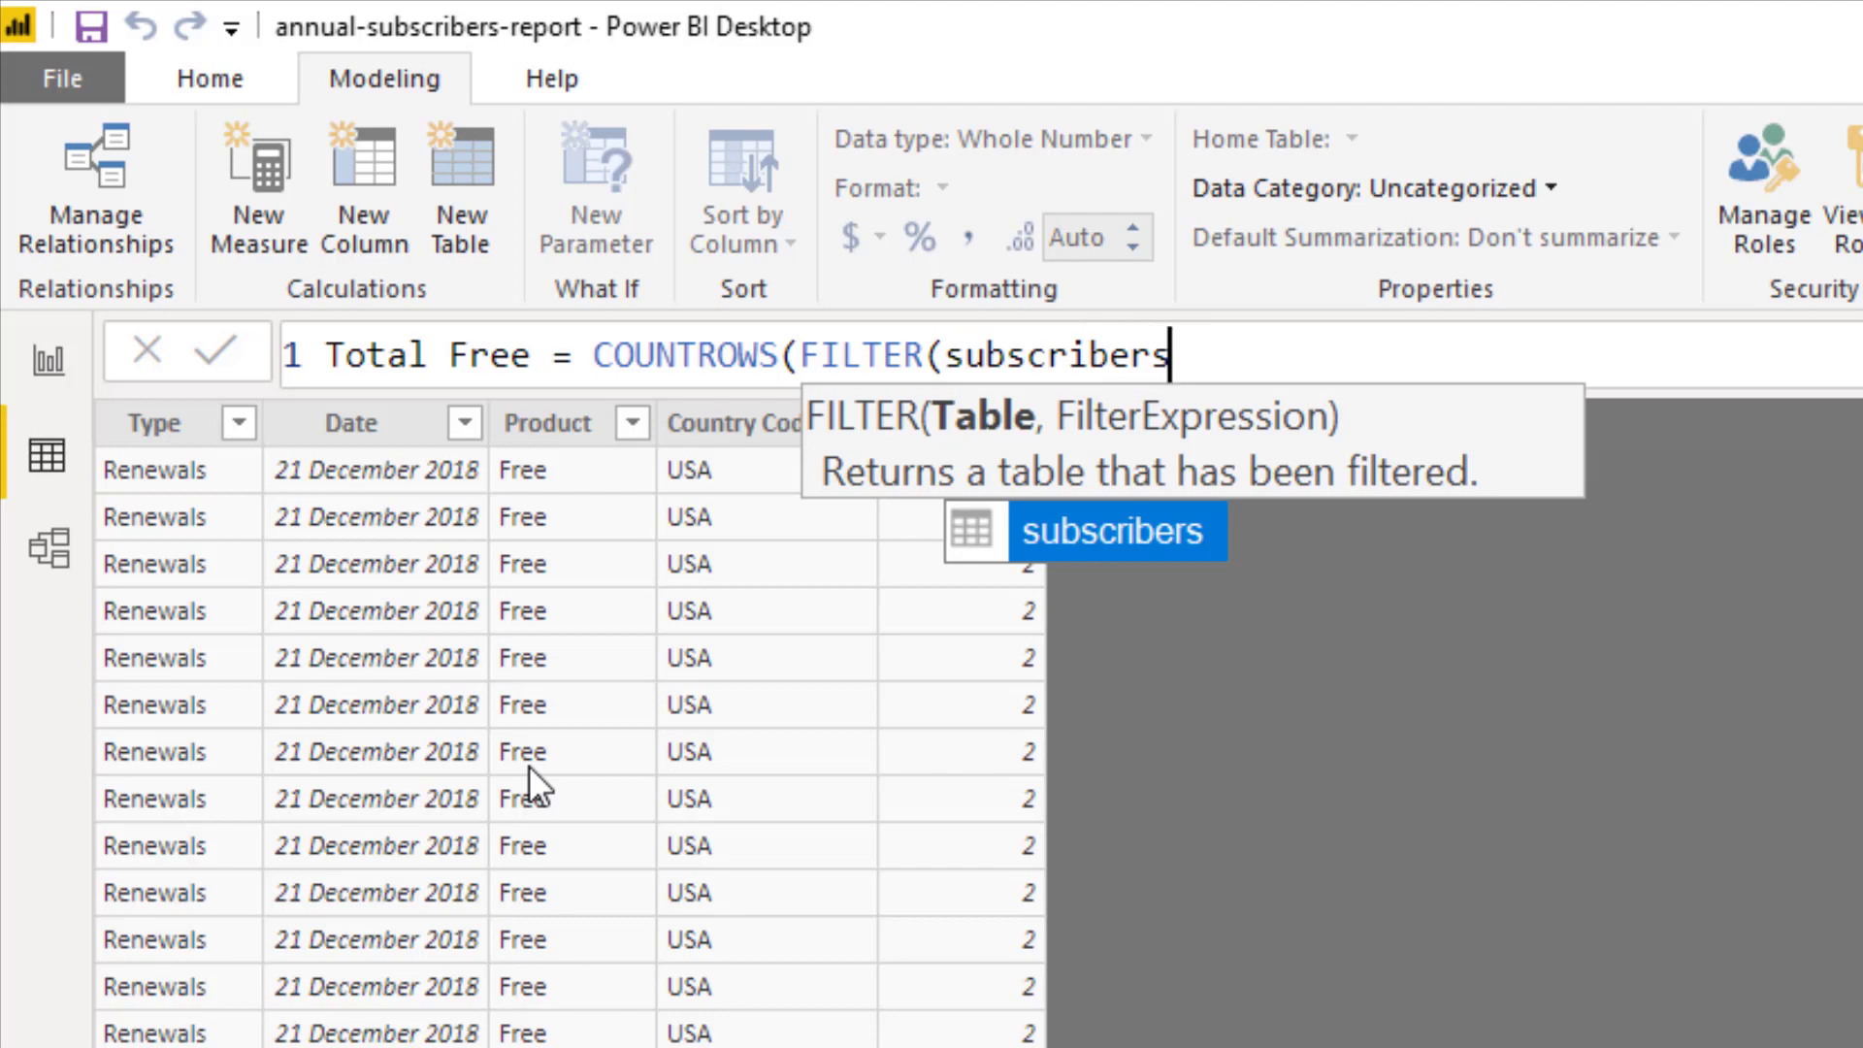
key("Escape")
type(",")
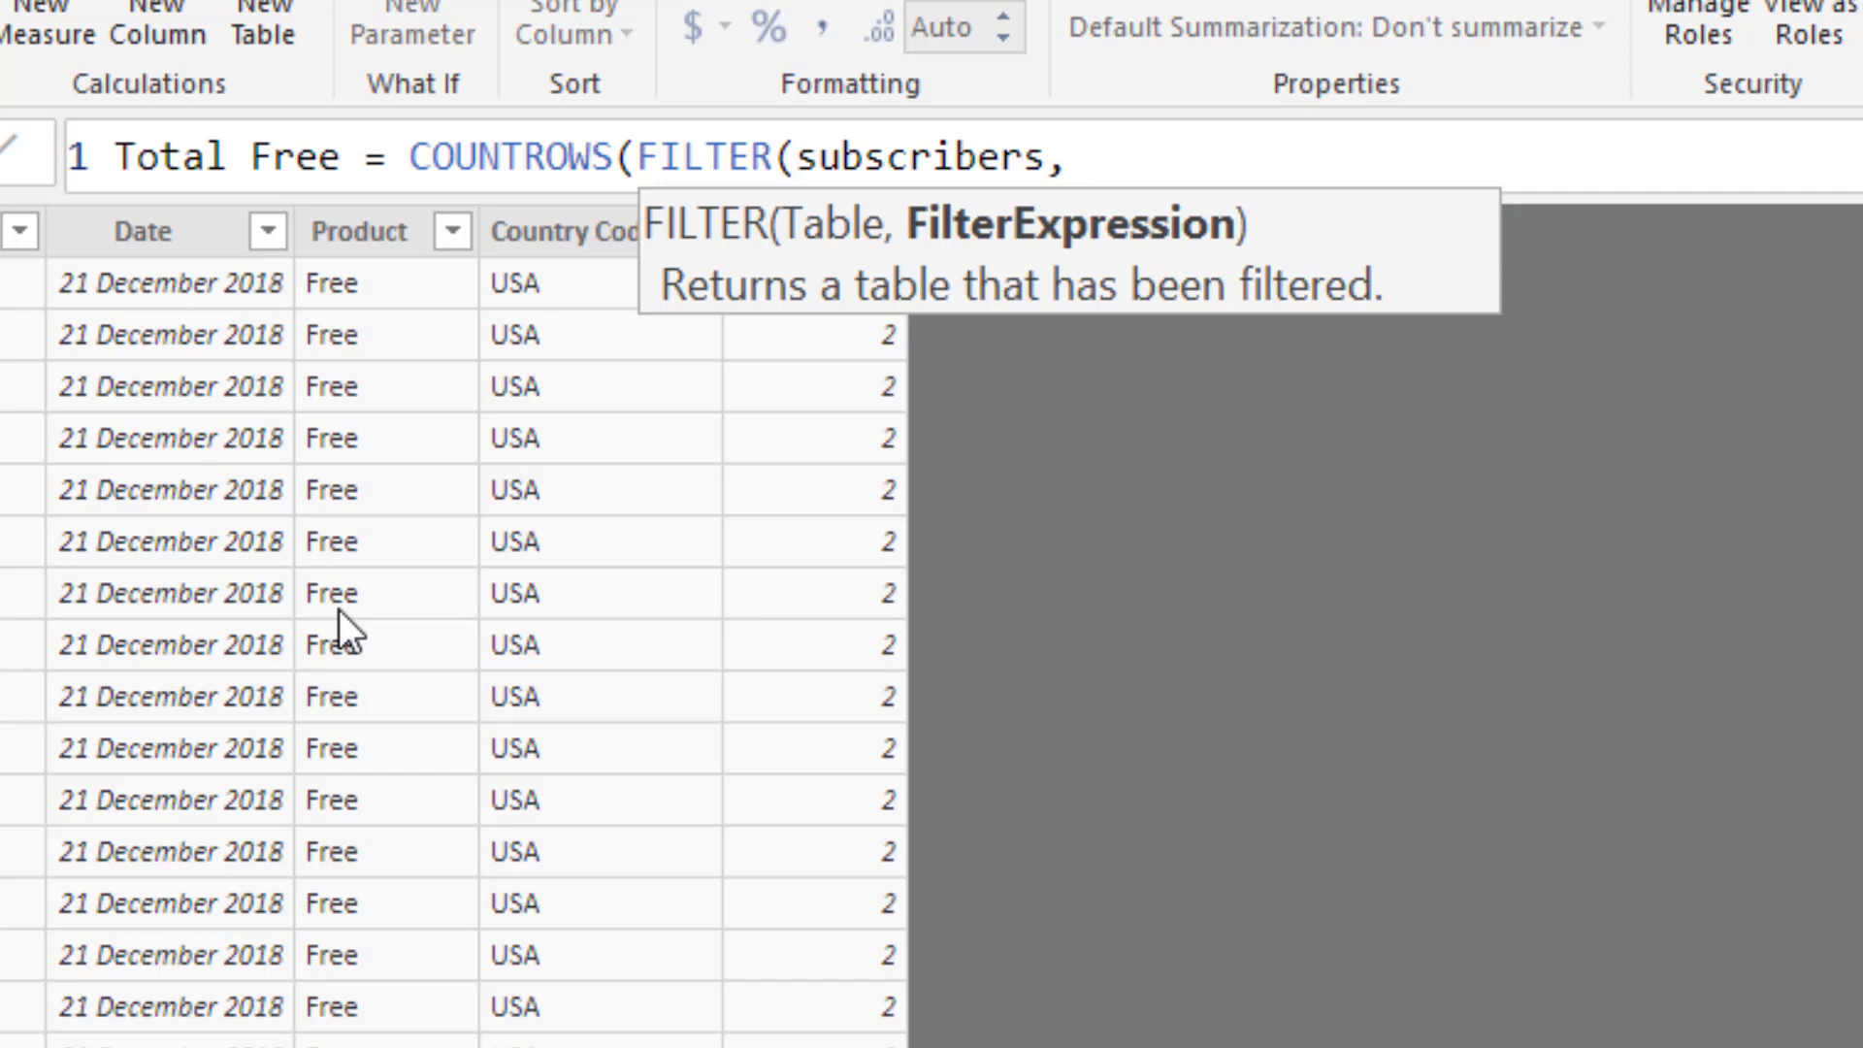
type("subscr")
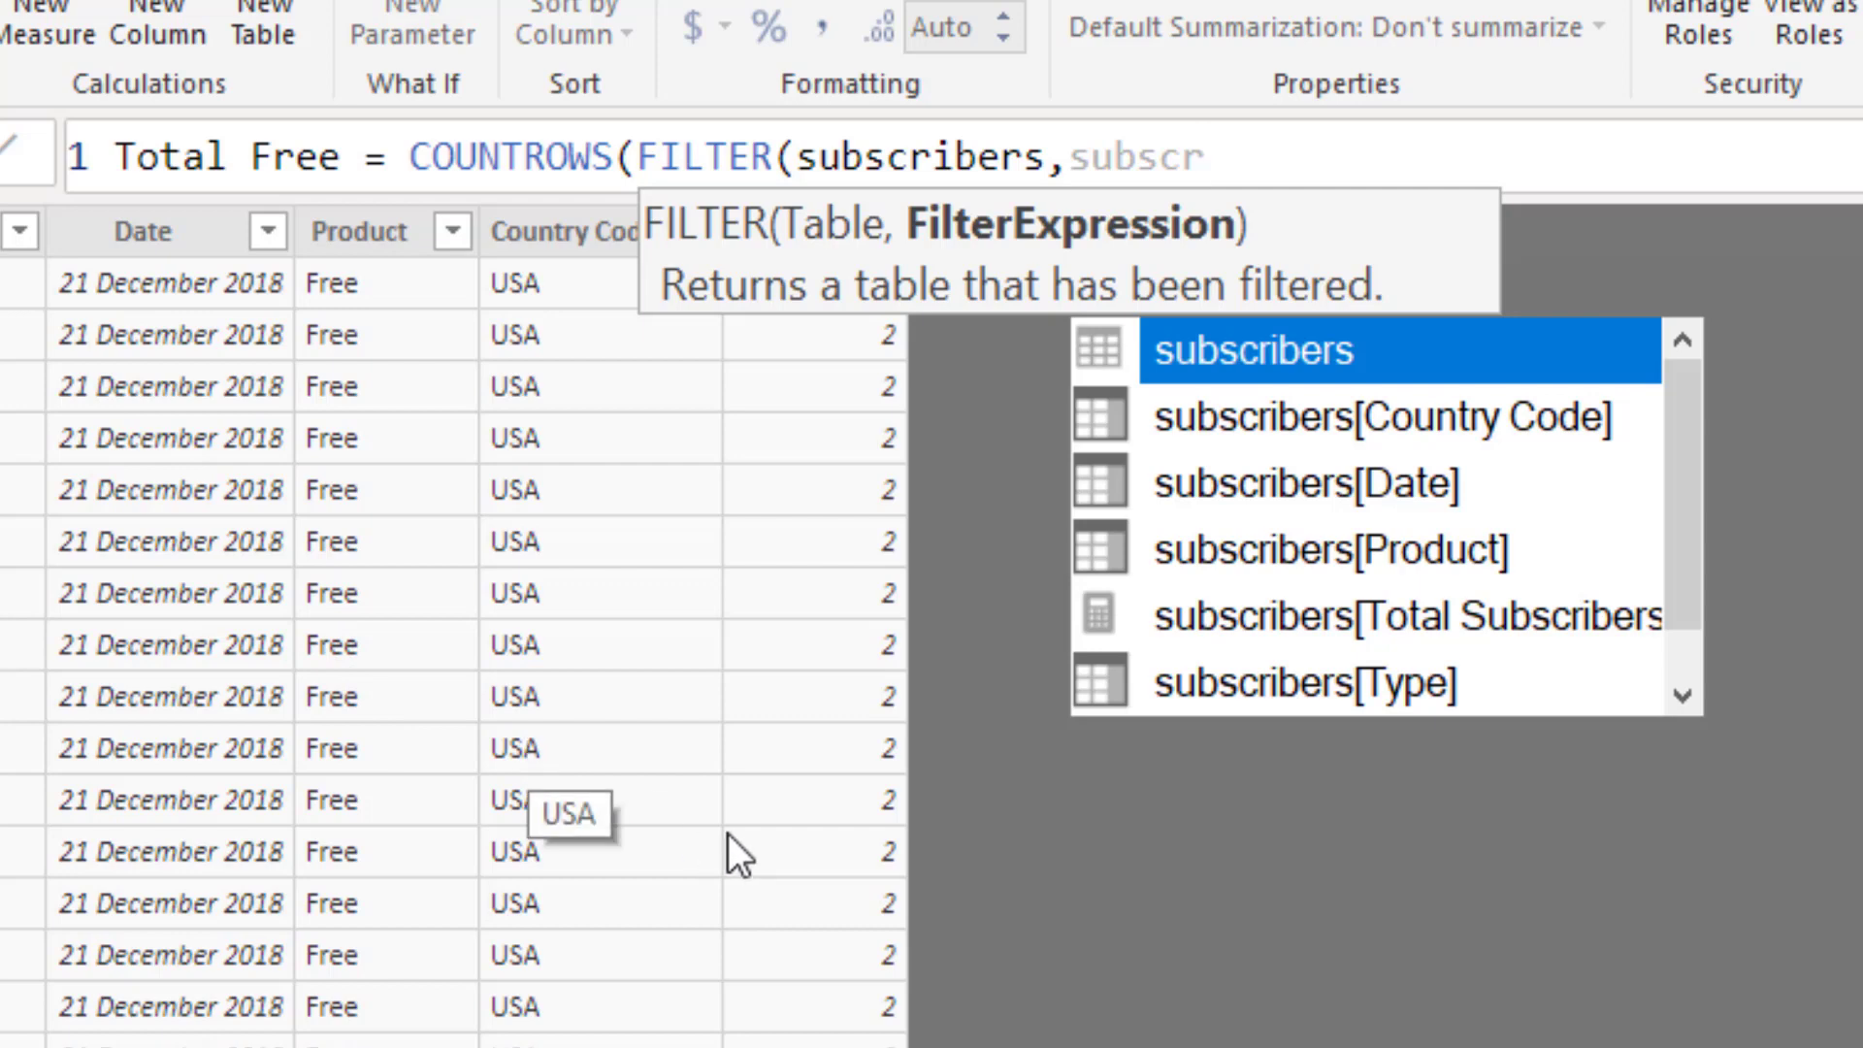
double_click(1417, 549)
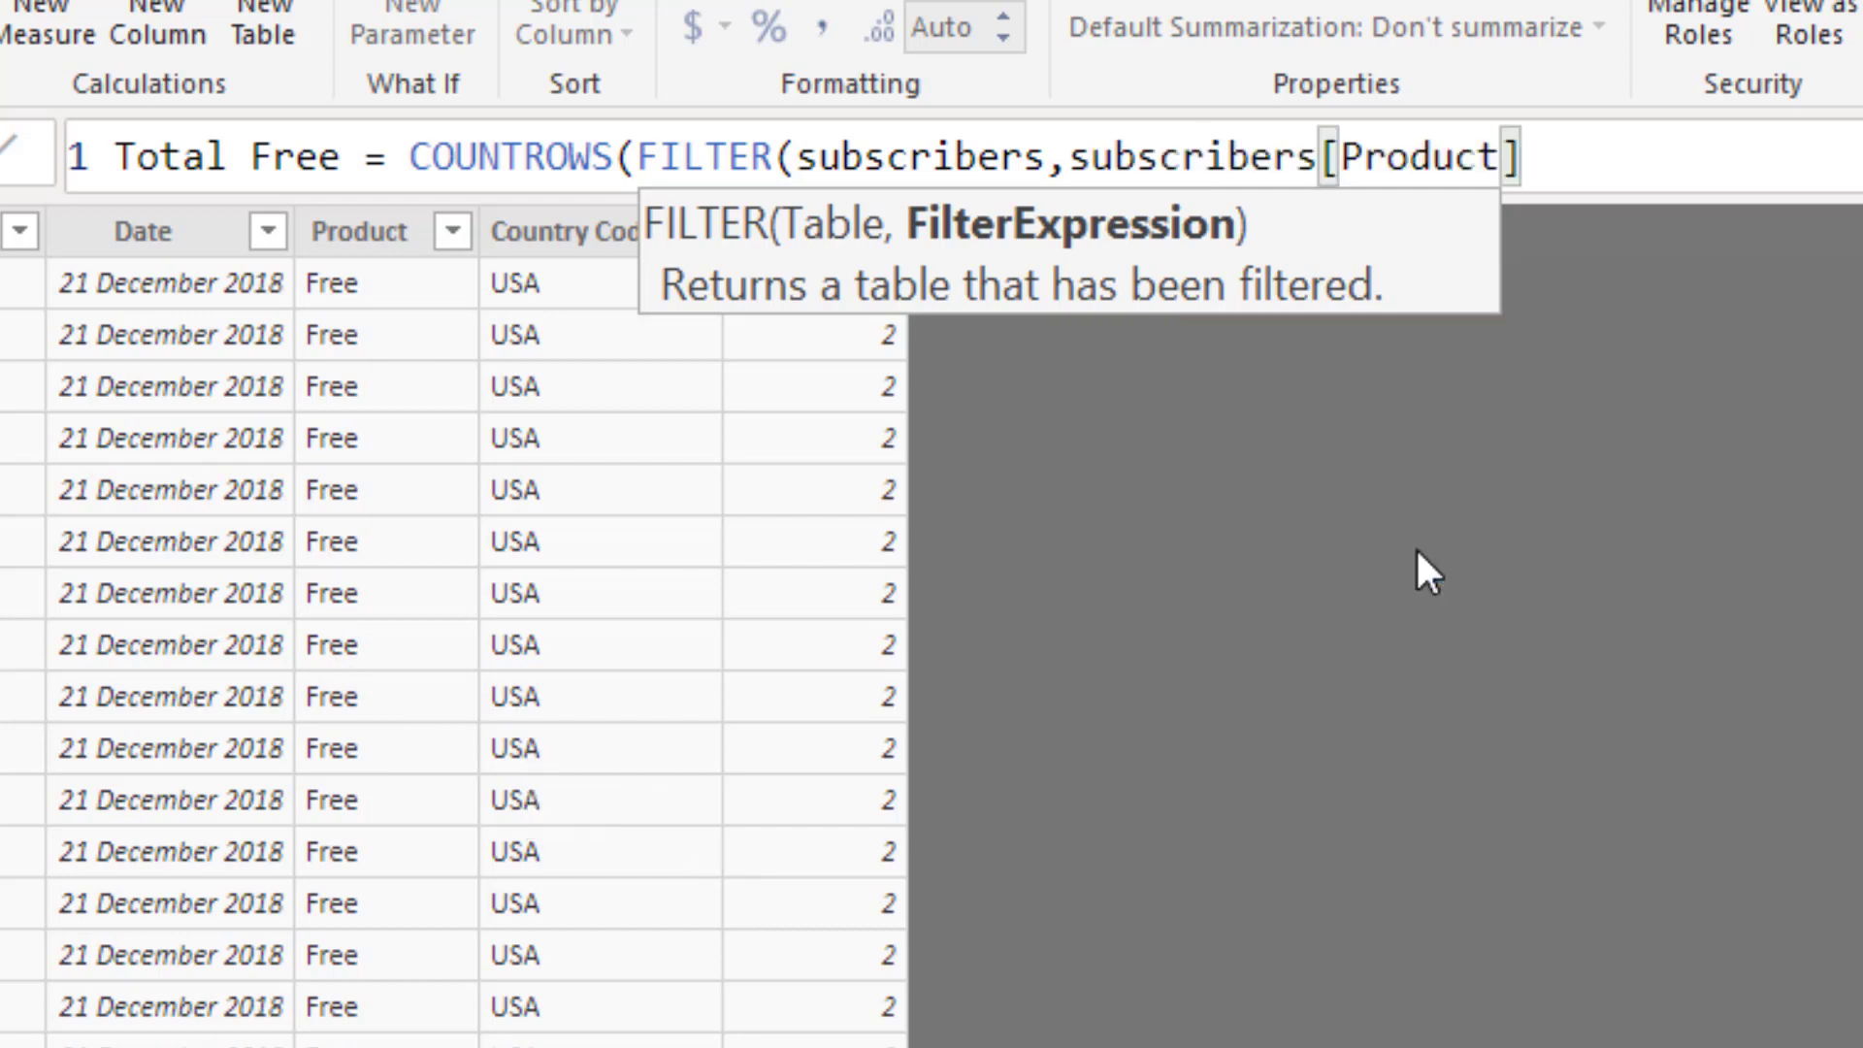
type("=")
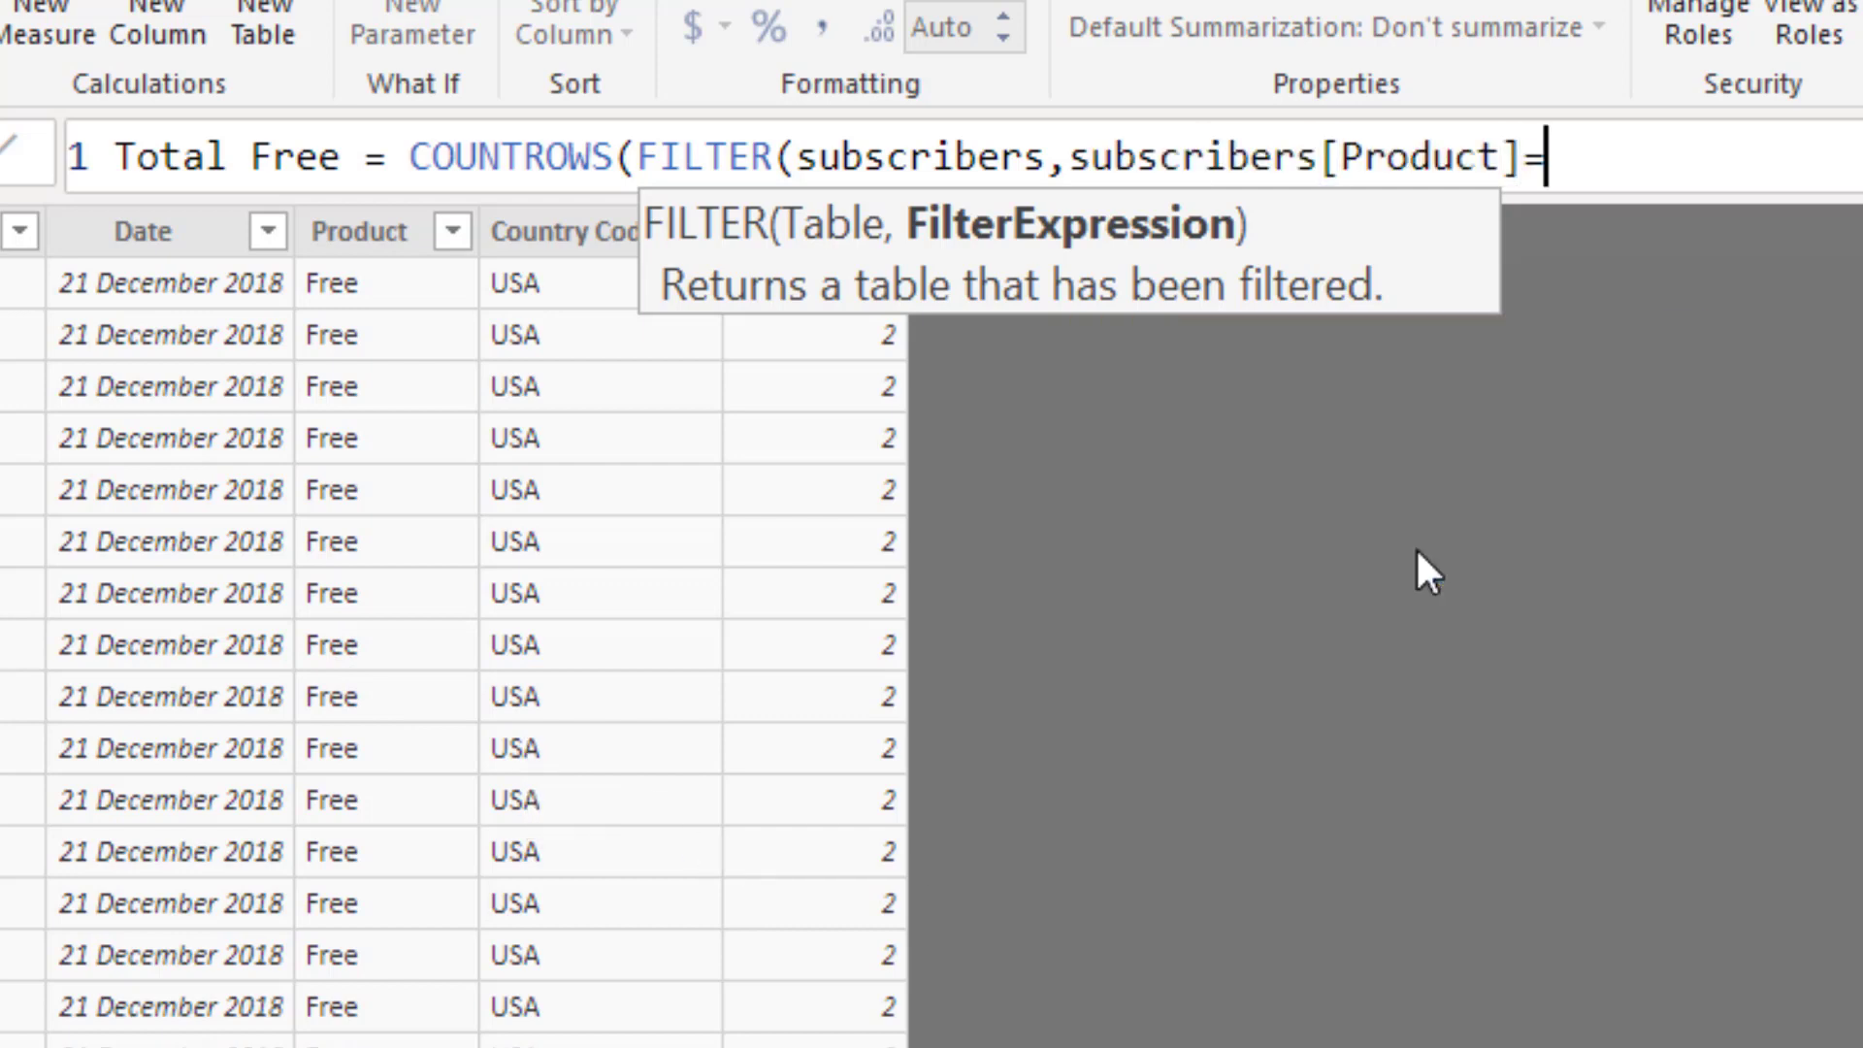
type("\"Free\"")
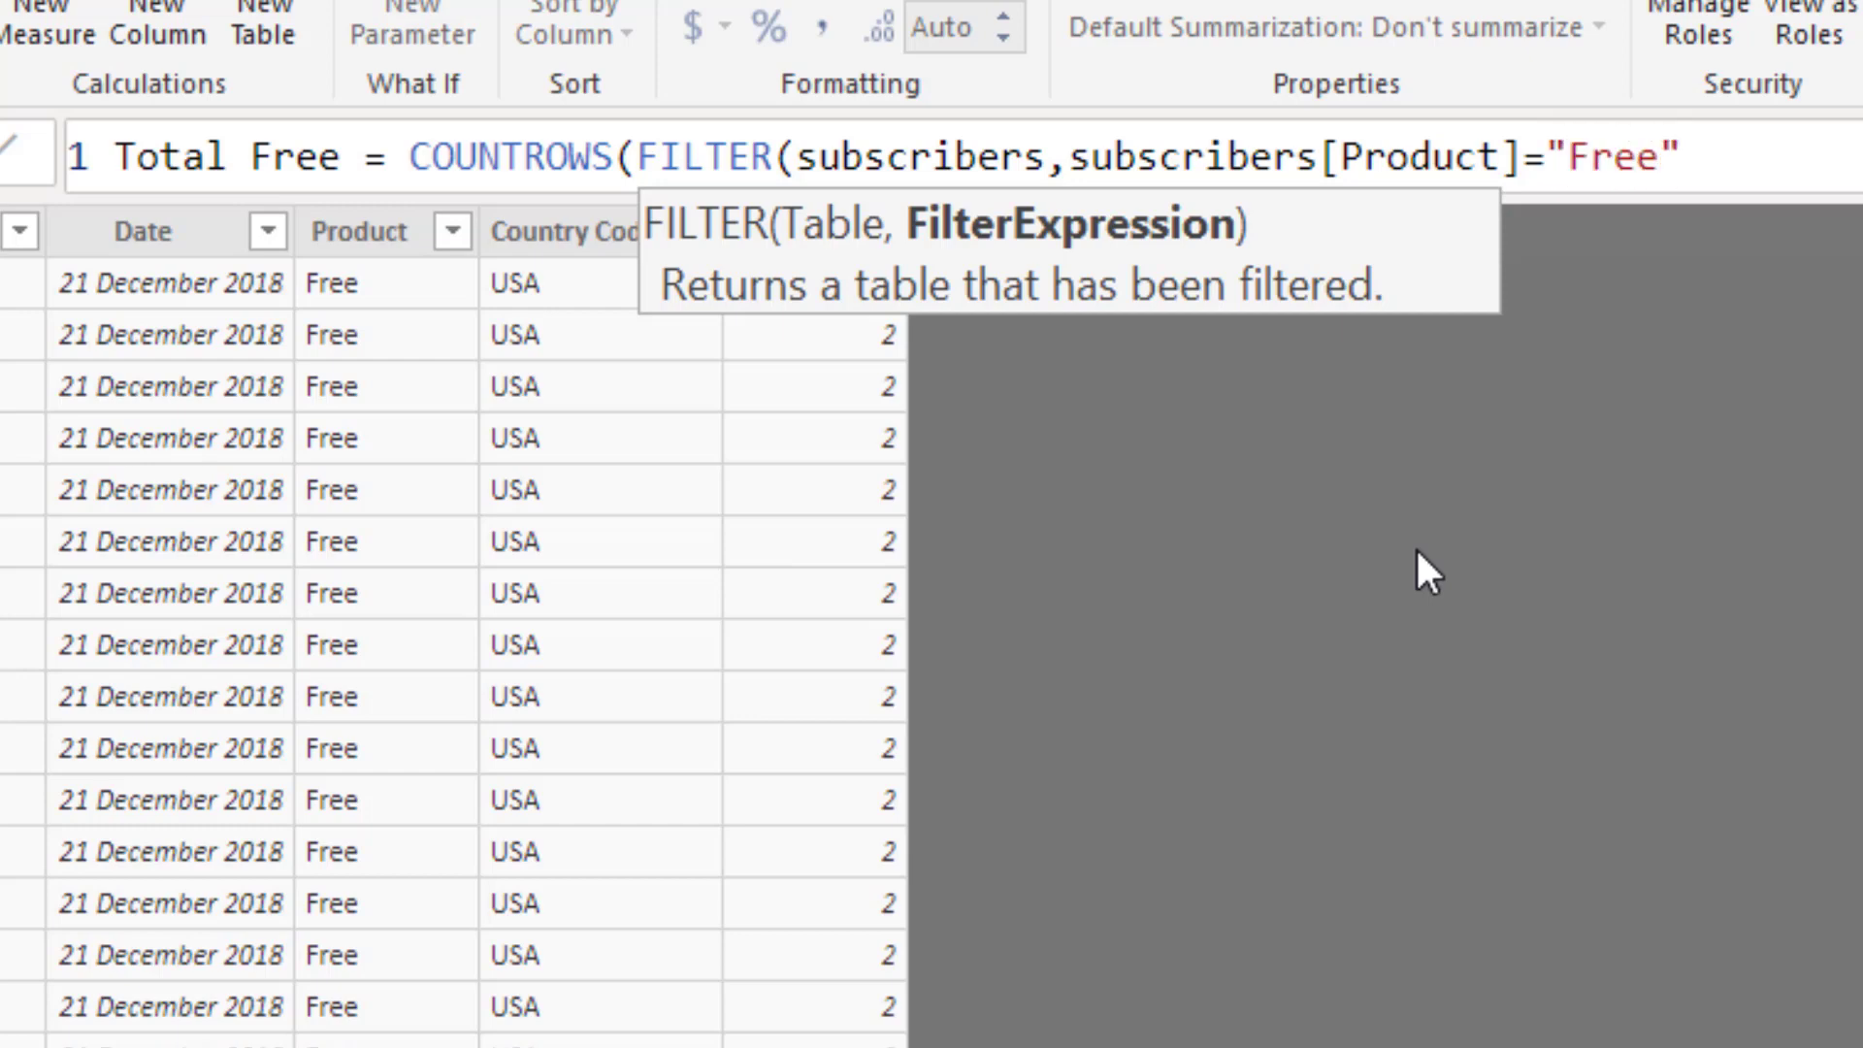
type("))")
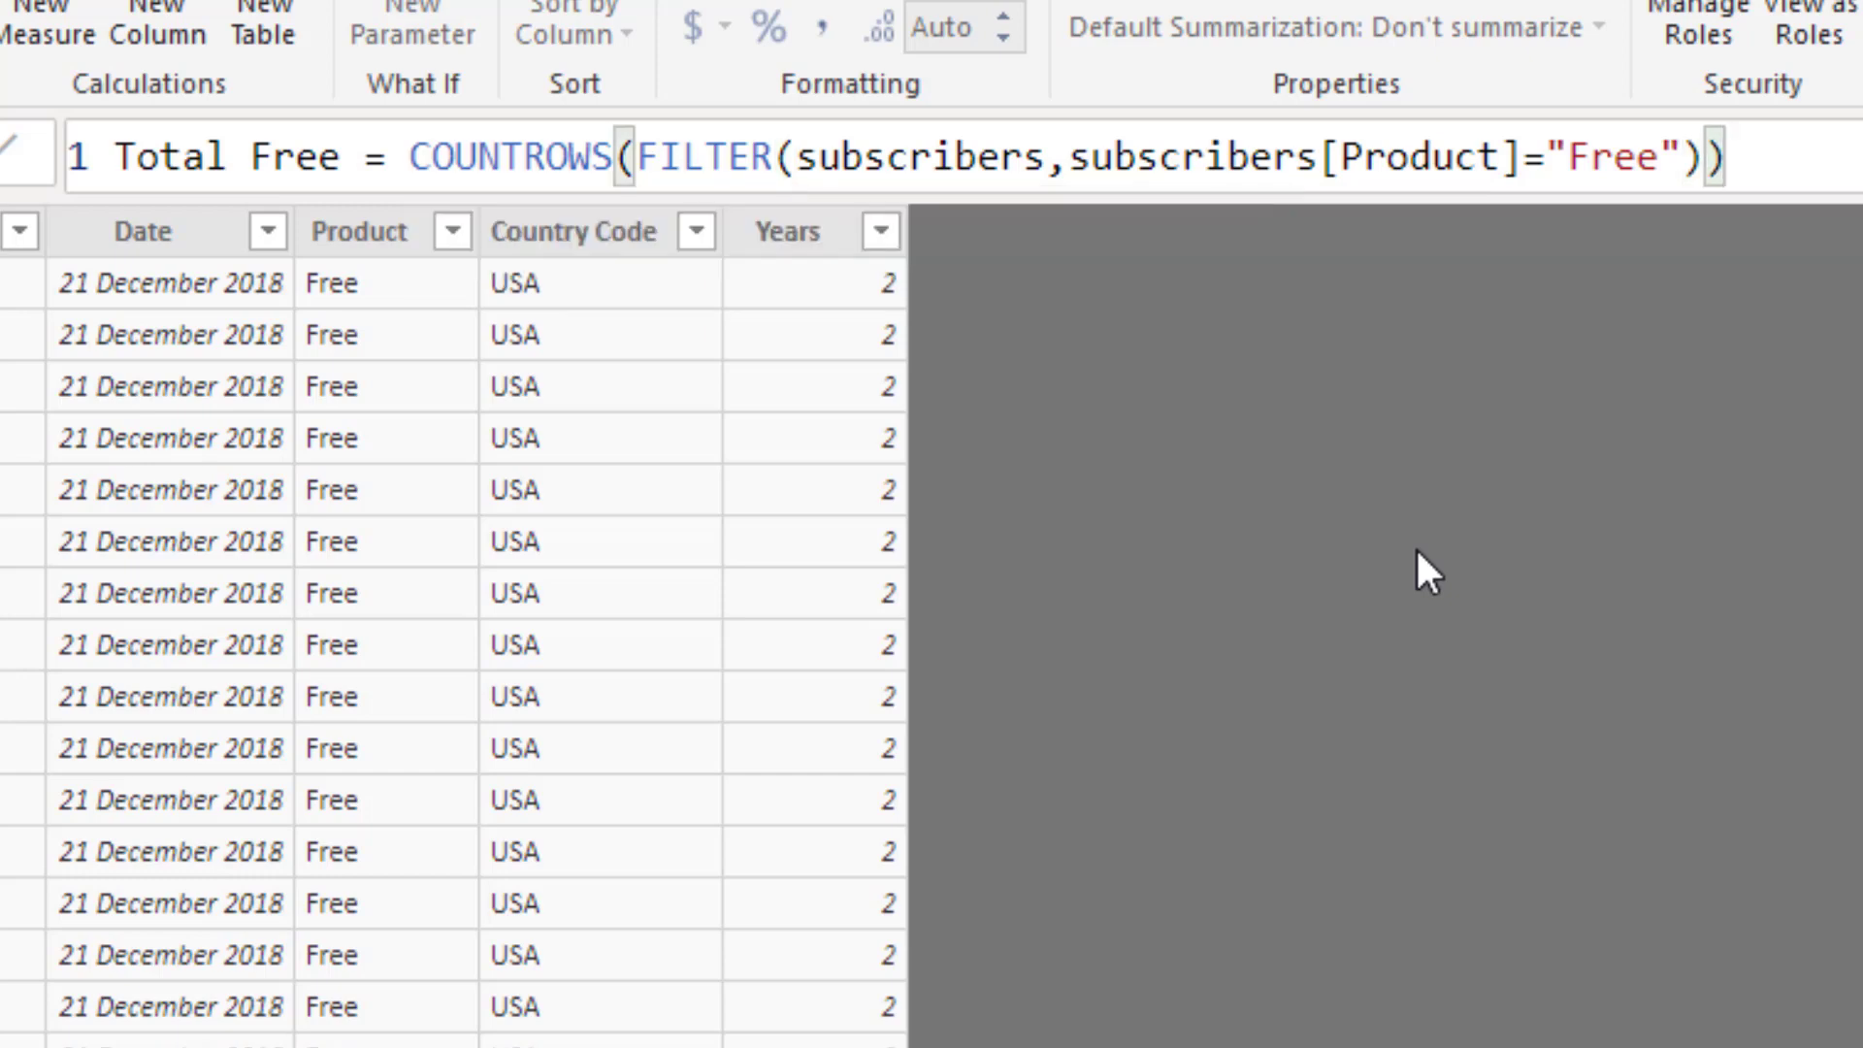
key("Return")
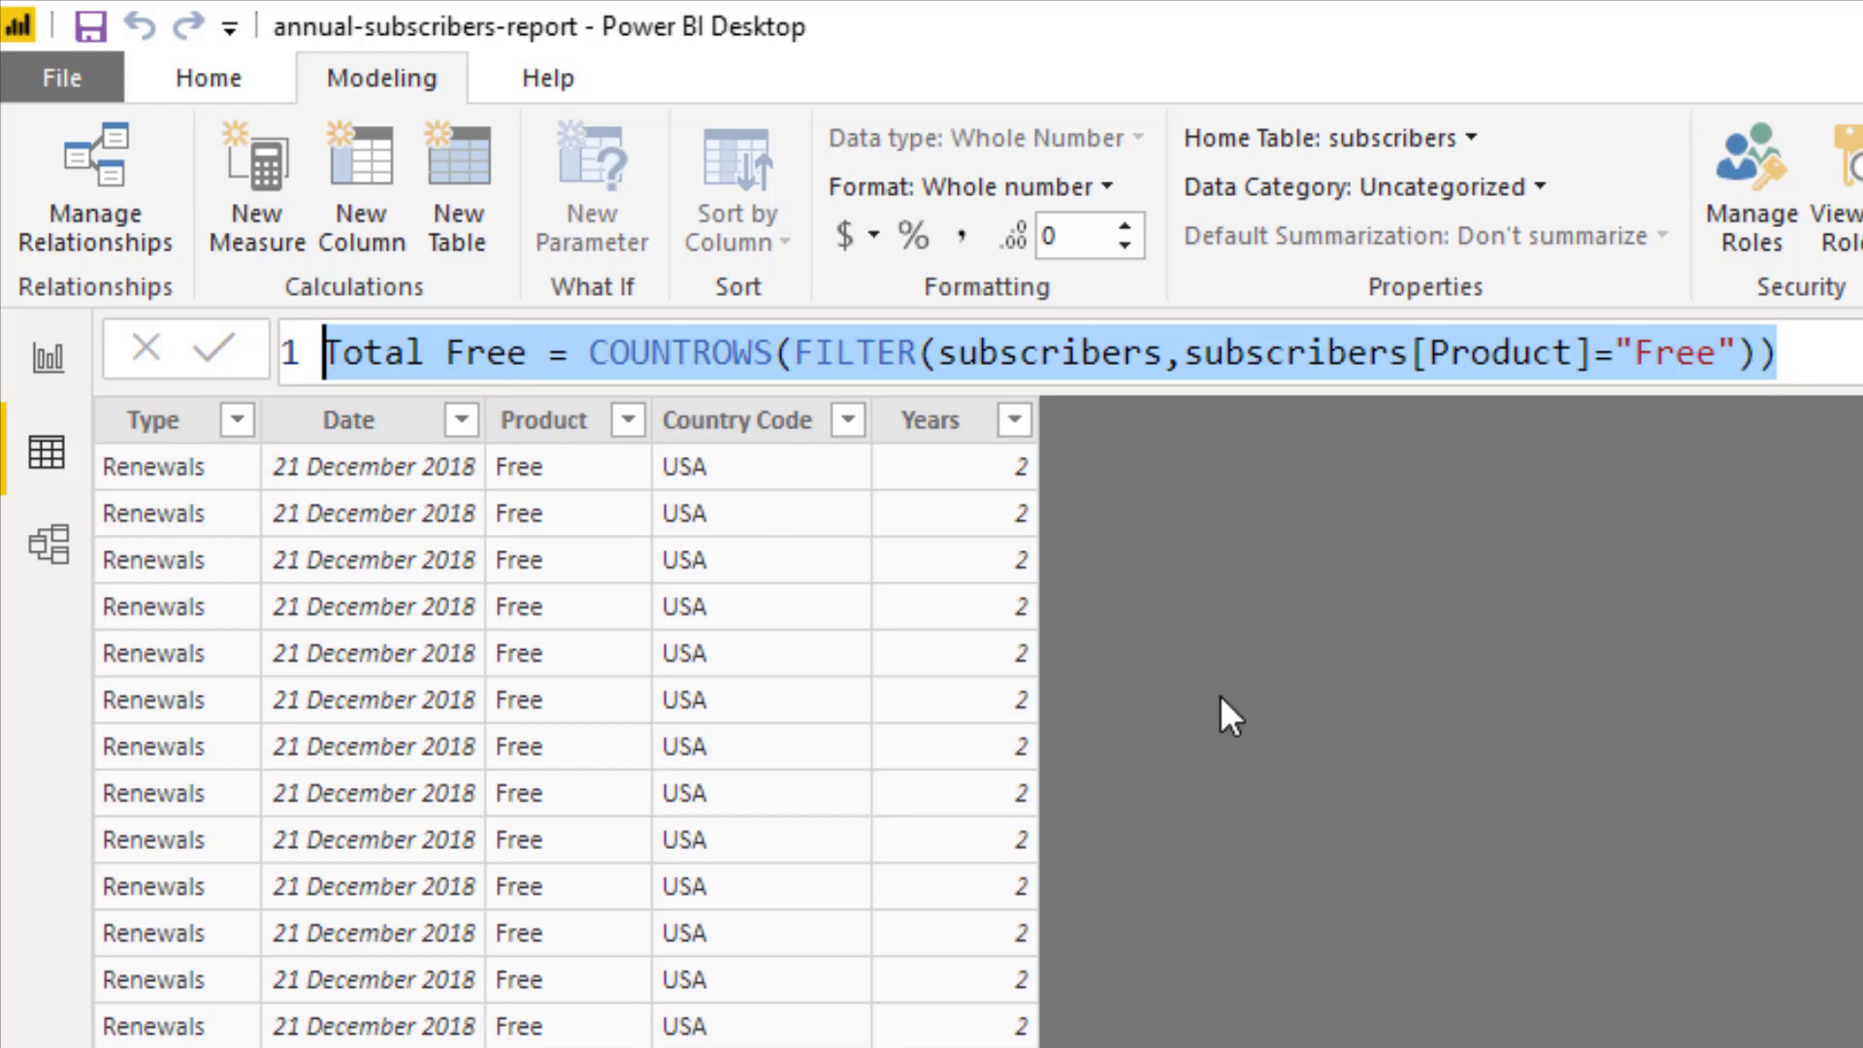
Step: Copy the Total Free formula into a new Total Premium measure, changing the filter to "Premium"
key("ctrl+c")
left_click(1506, 761)
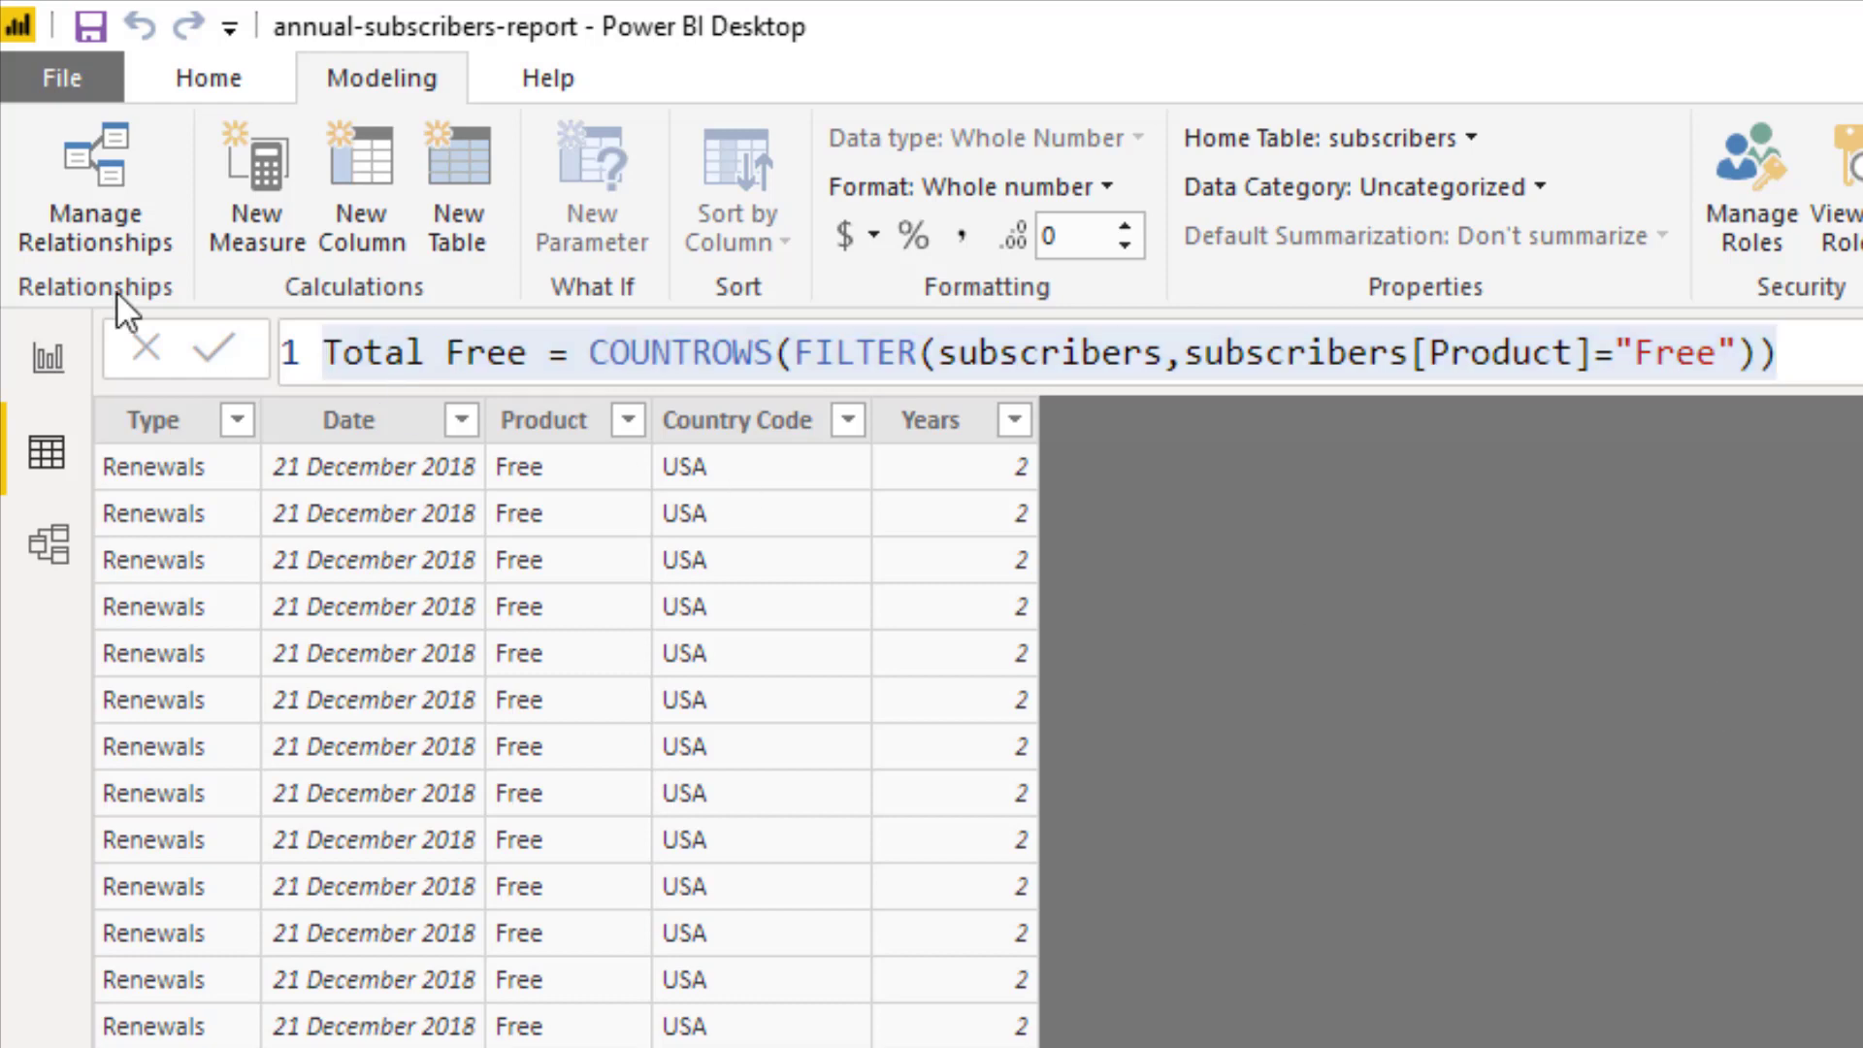
left_click(258, 219)
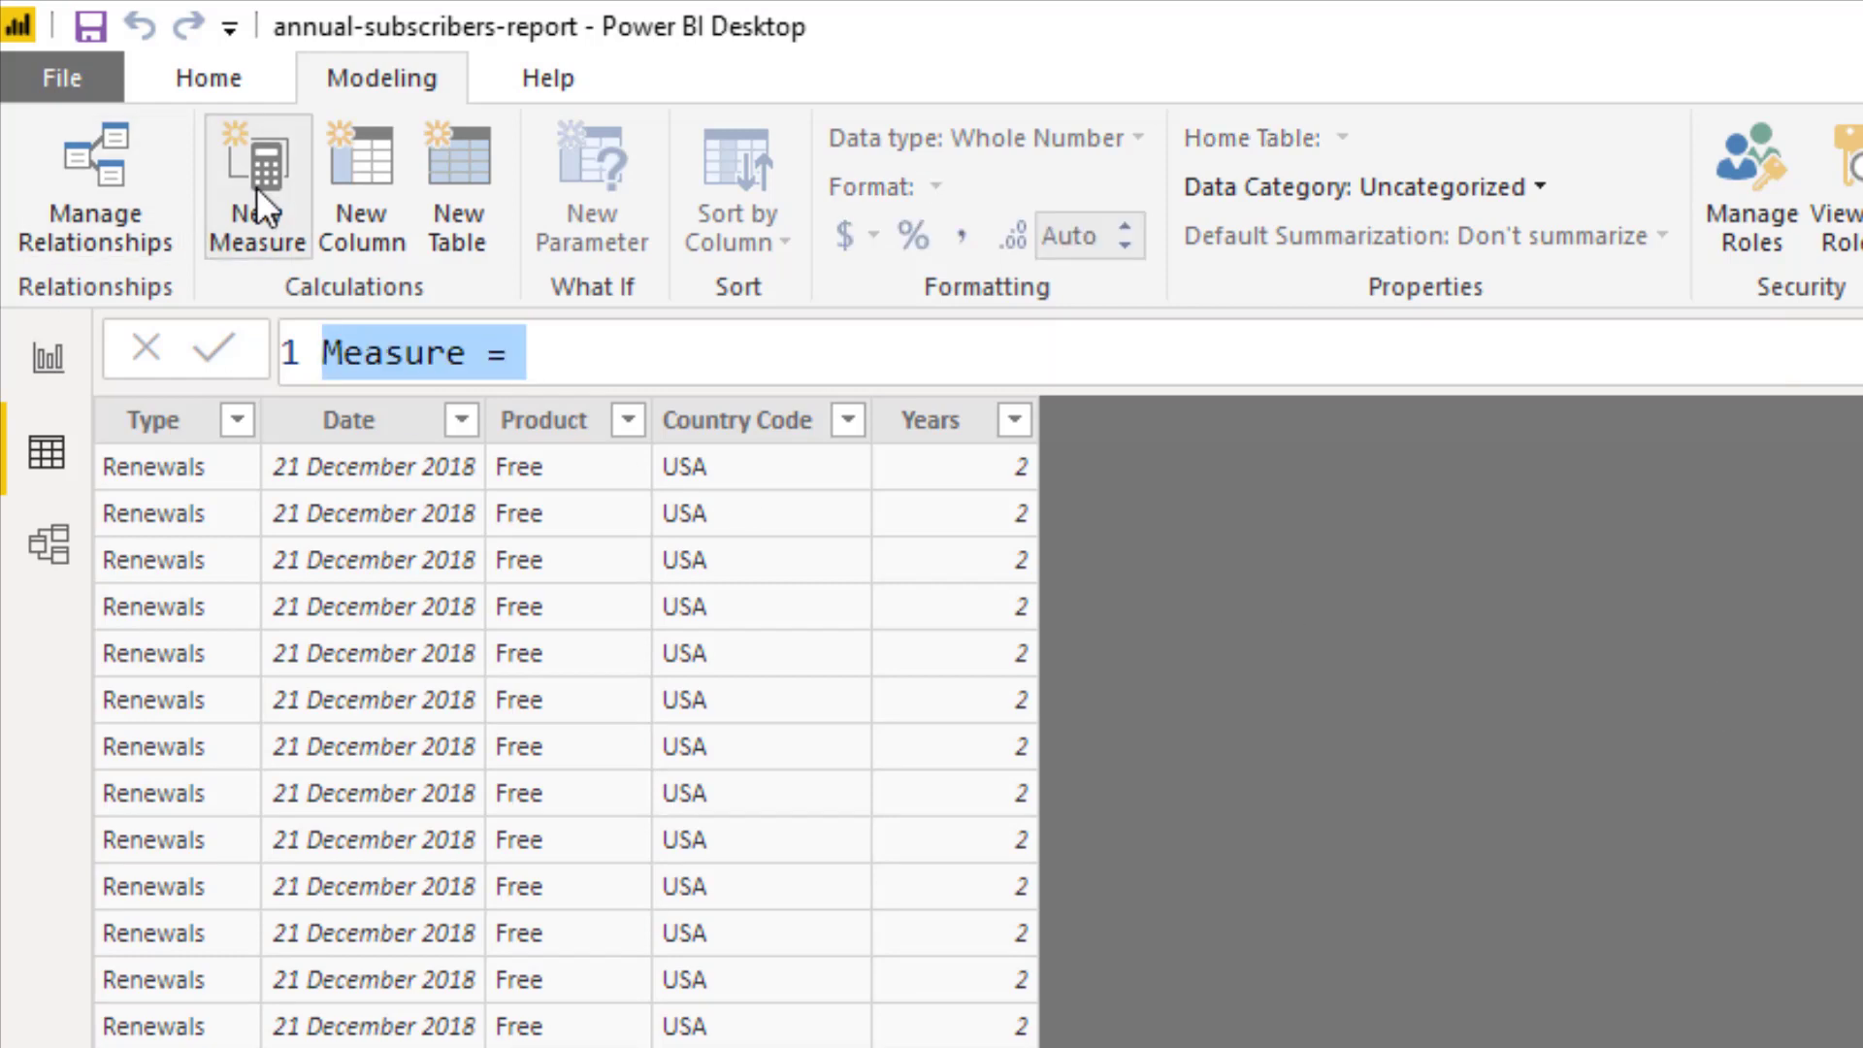
key("ctrl+v")
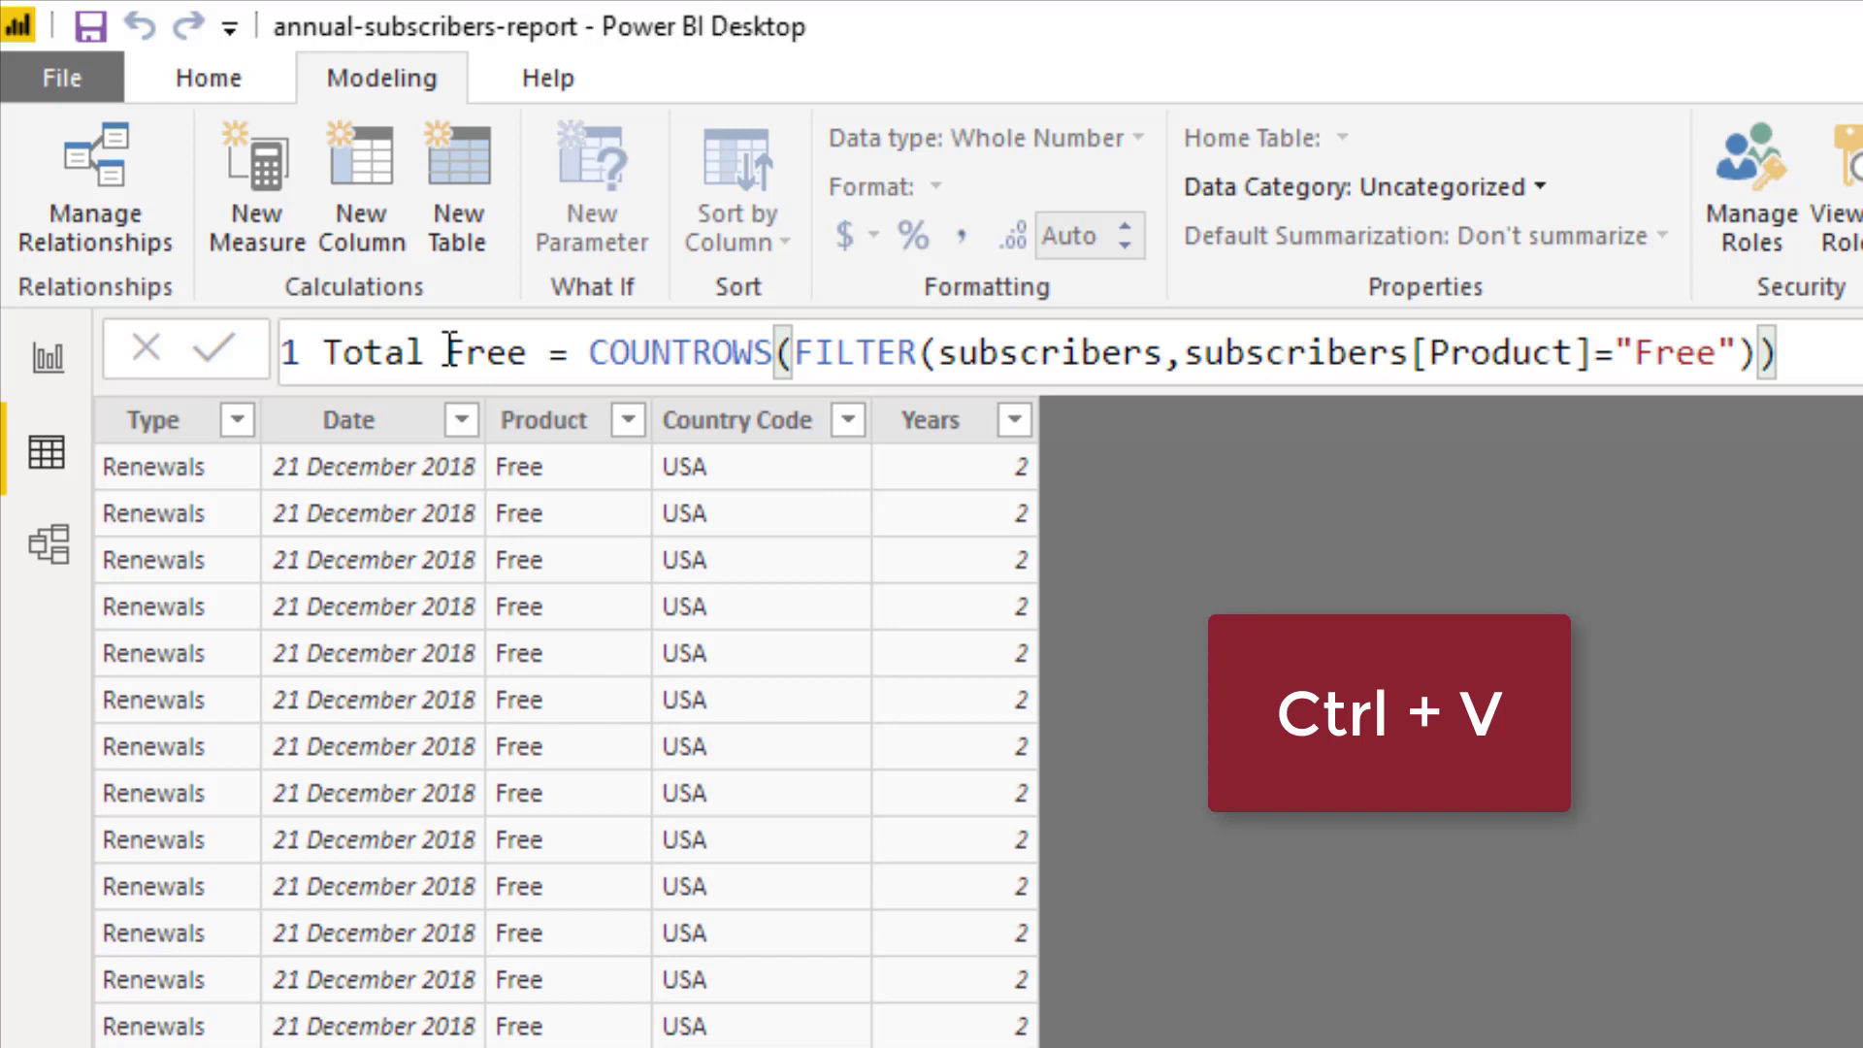
left_click_drag(445, 352, 528, 351)
type("Premium")
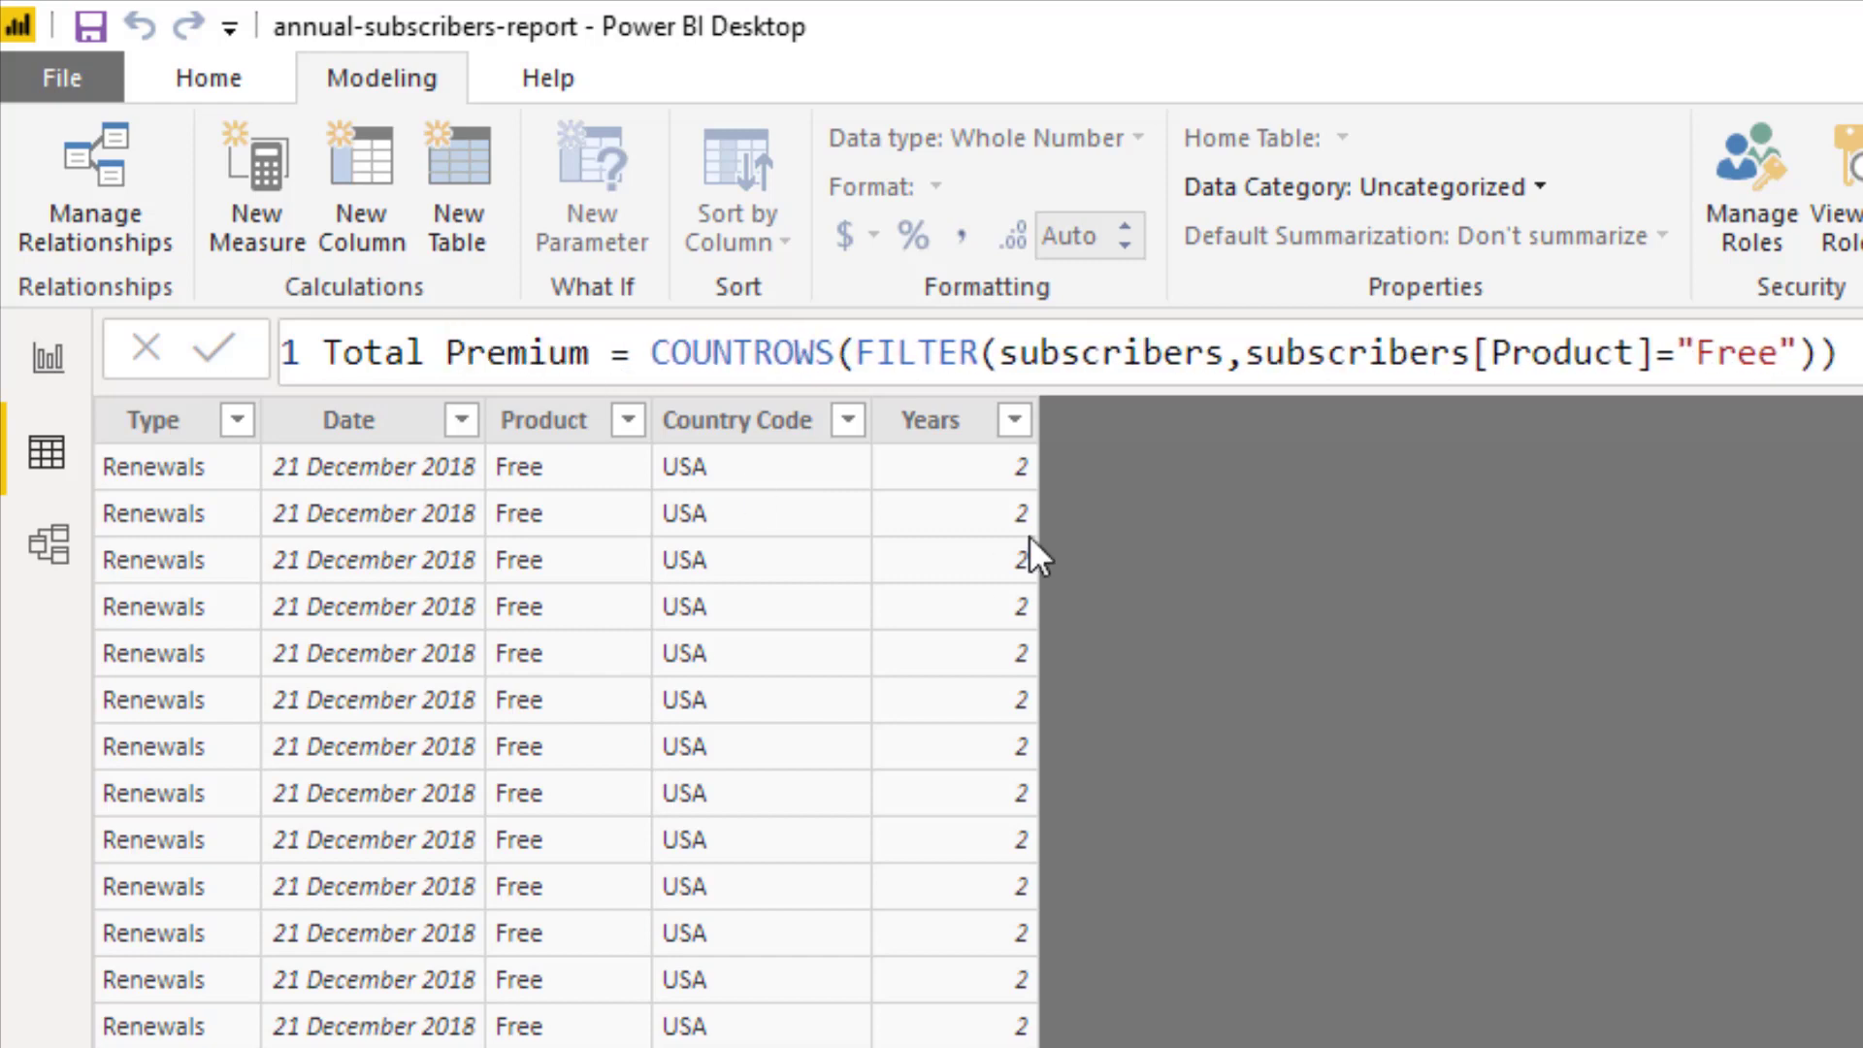
left_click_drag(1688, 353, 1776, 352)
type("Premium")
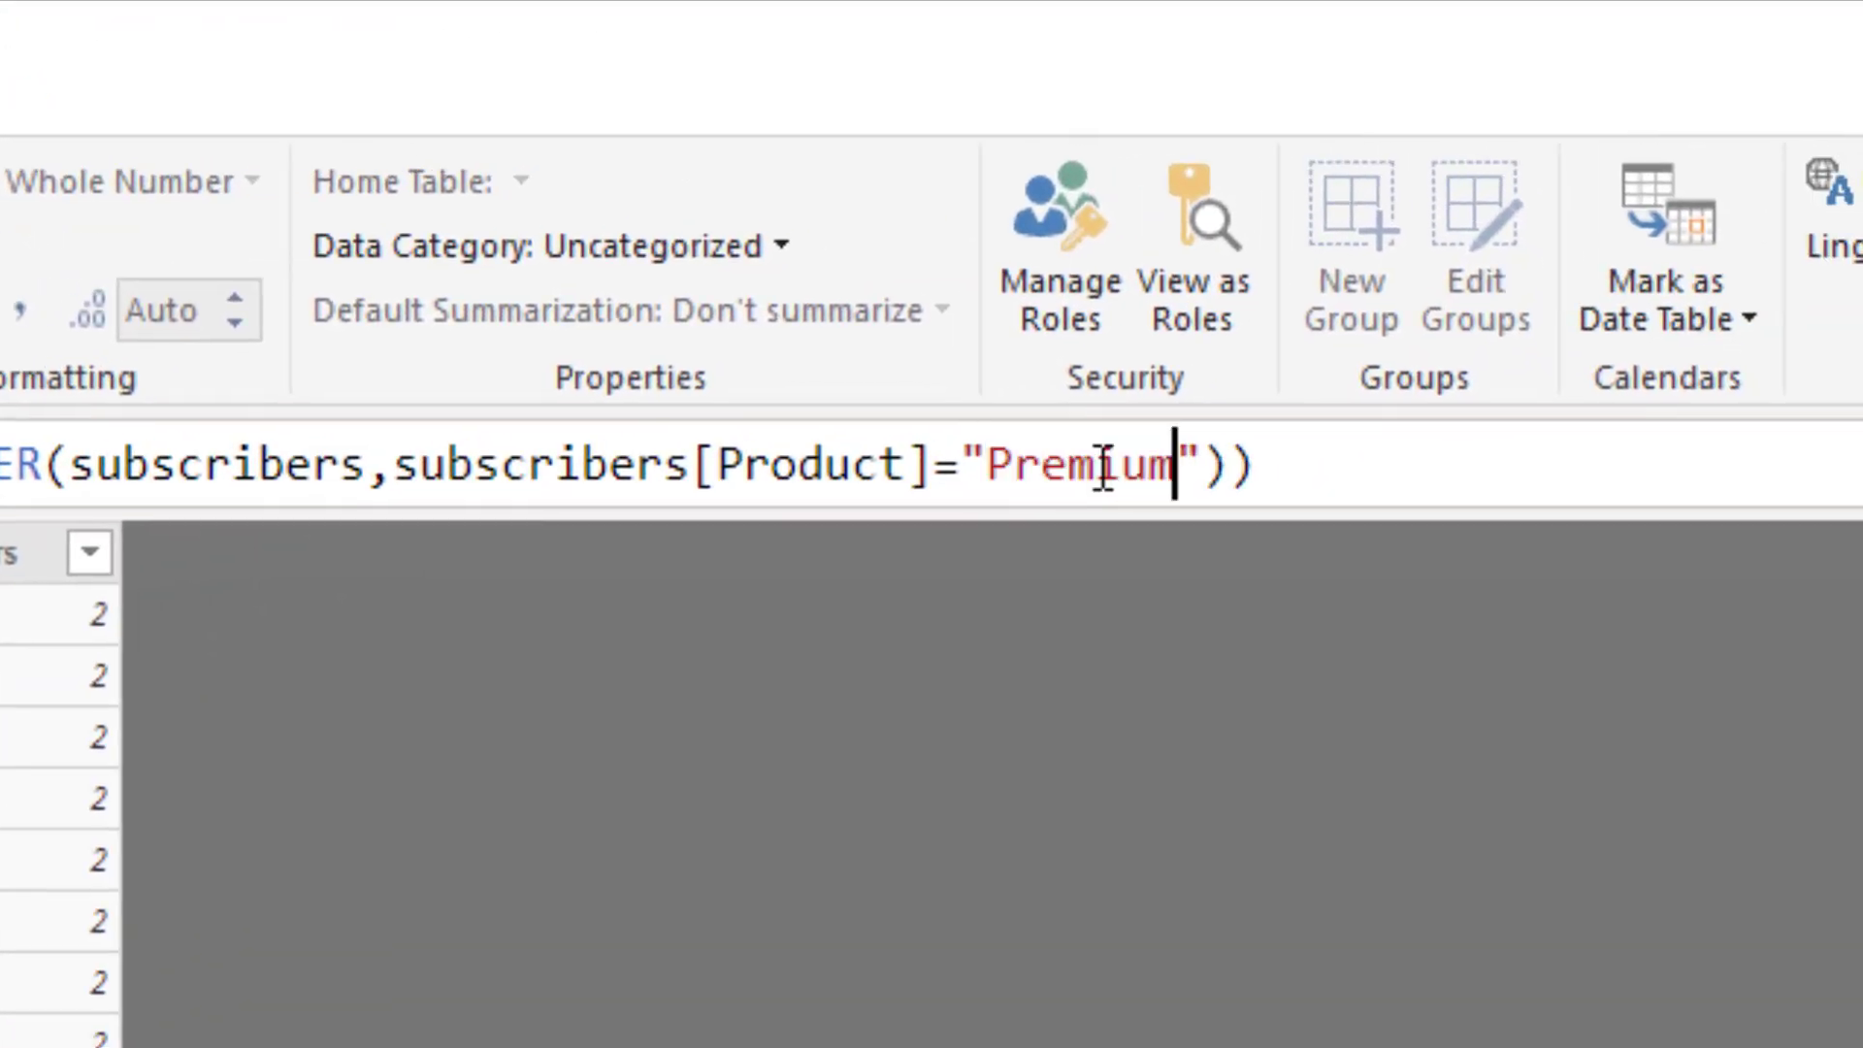
key("Return")
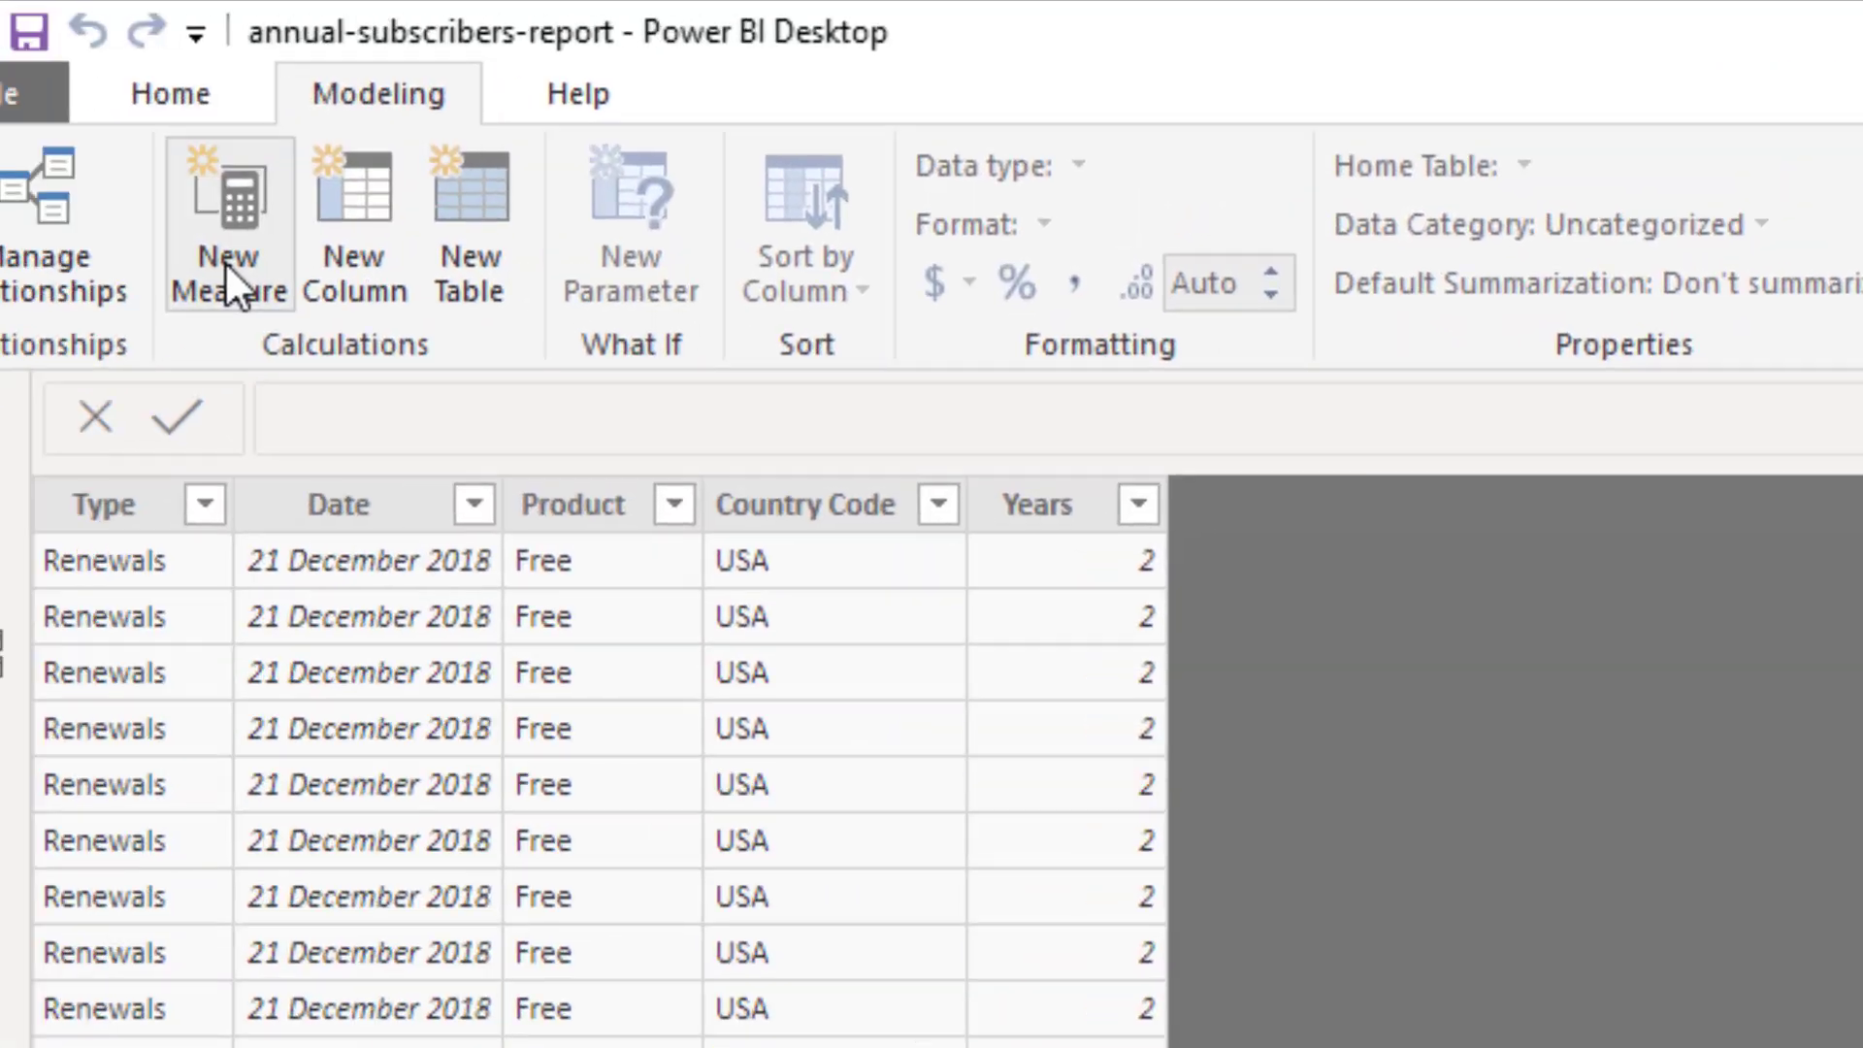
Step: Begin a new measure from the Modeling ribbon
left_click(228, 272)
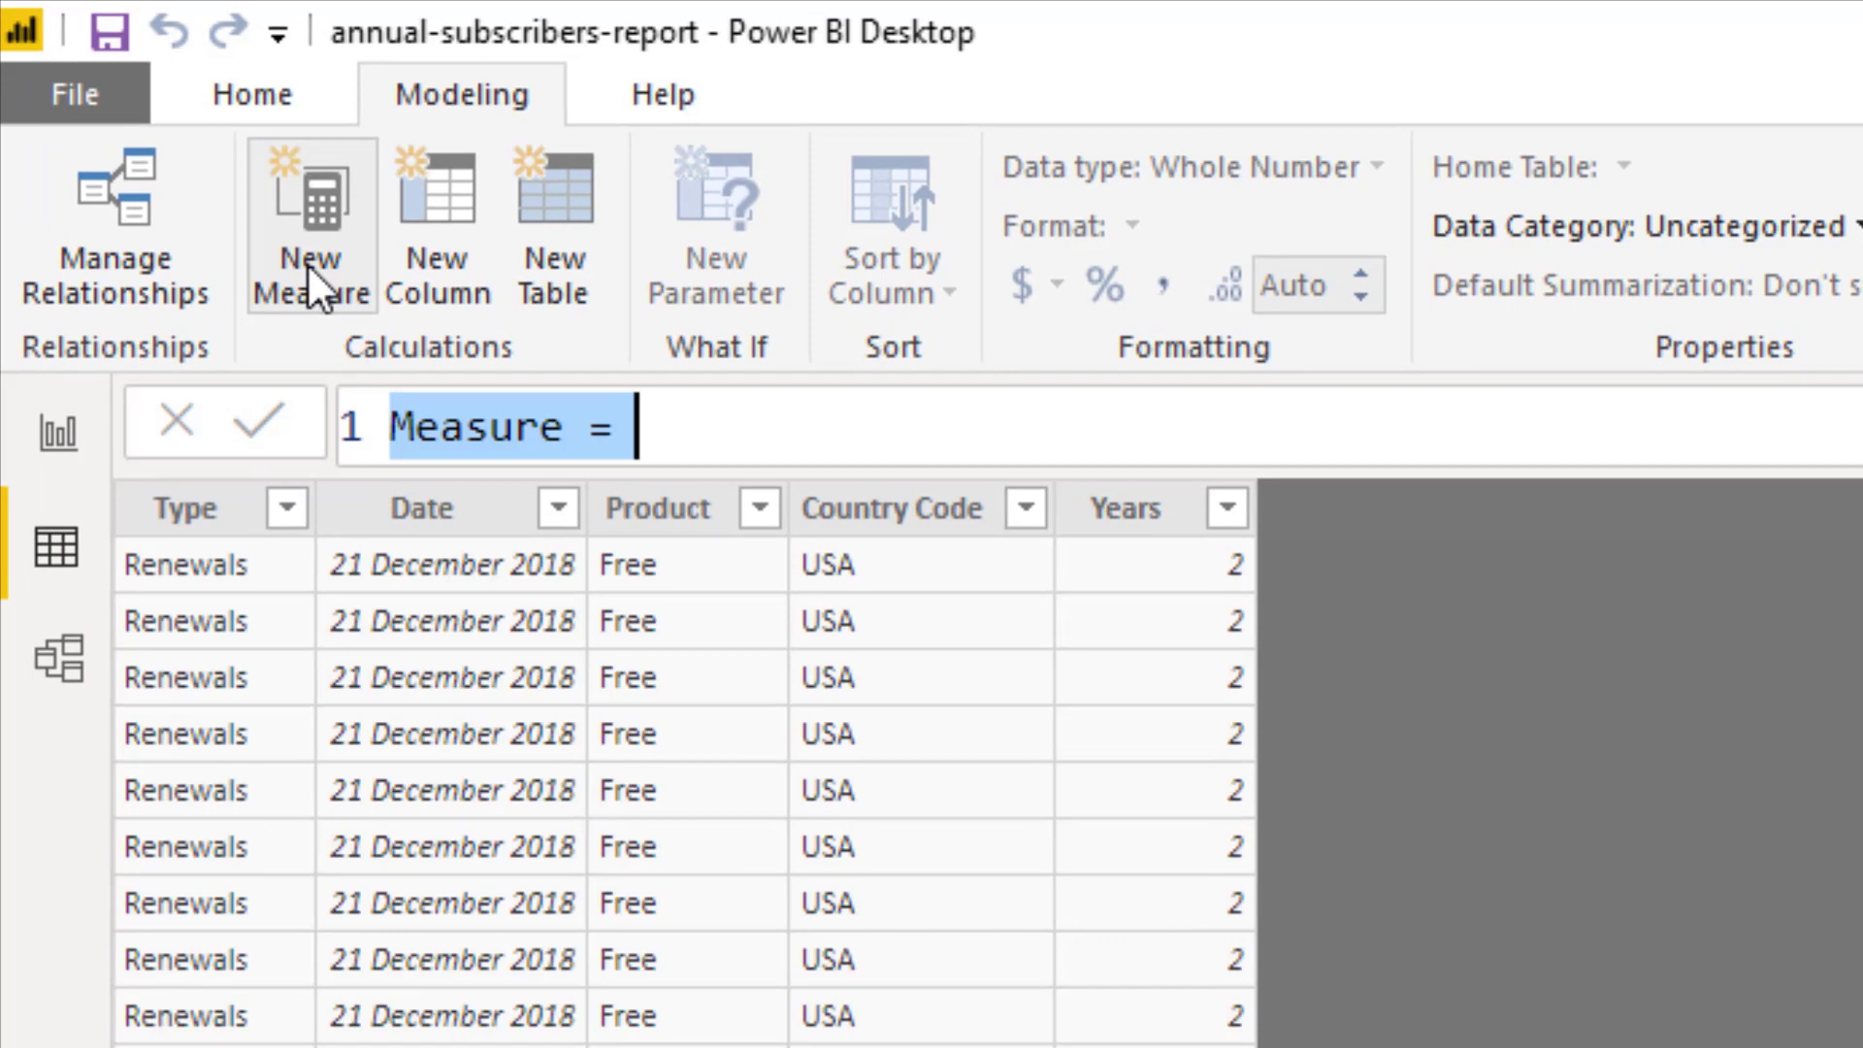
Step: Replace the default text with the measure name 'Total Revenue ='
type("Tot")
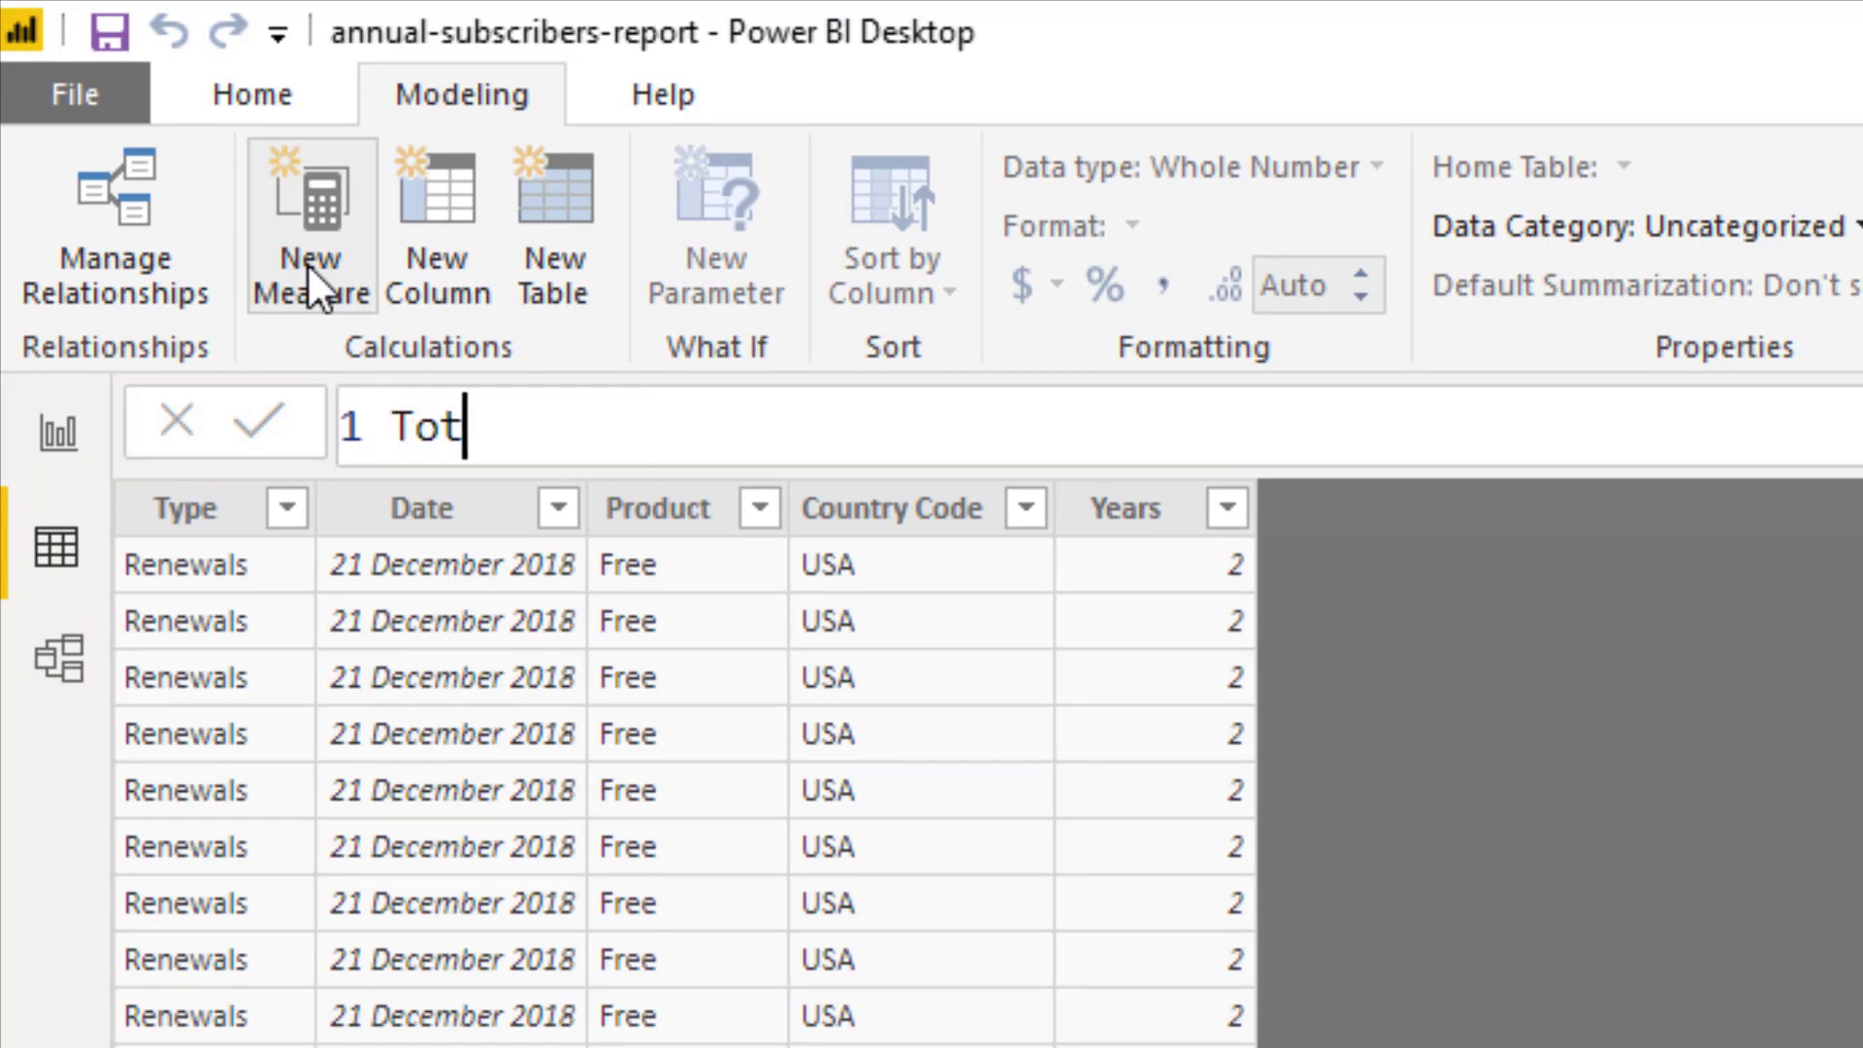
type("al Revenue")
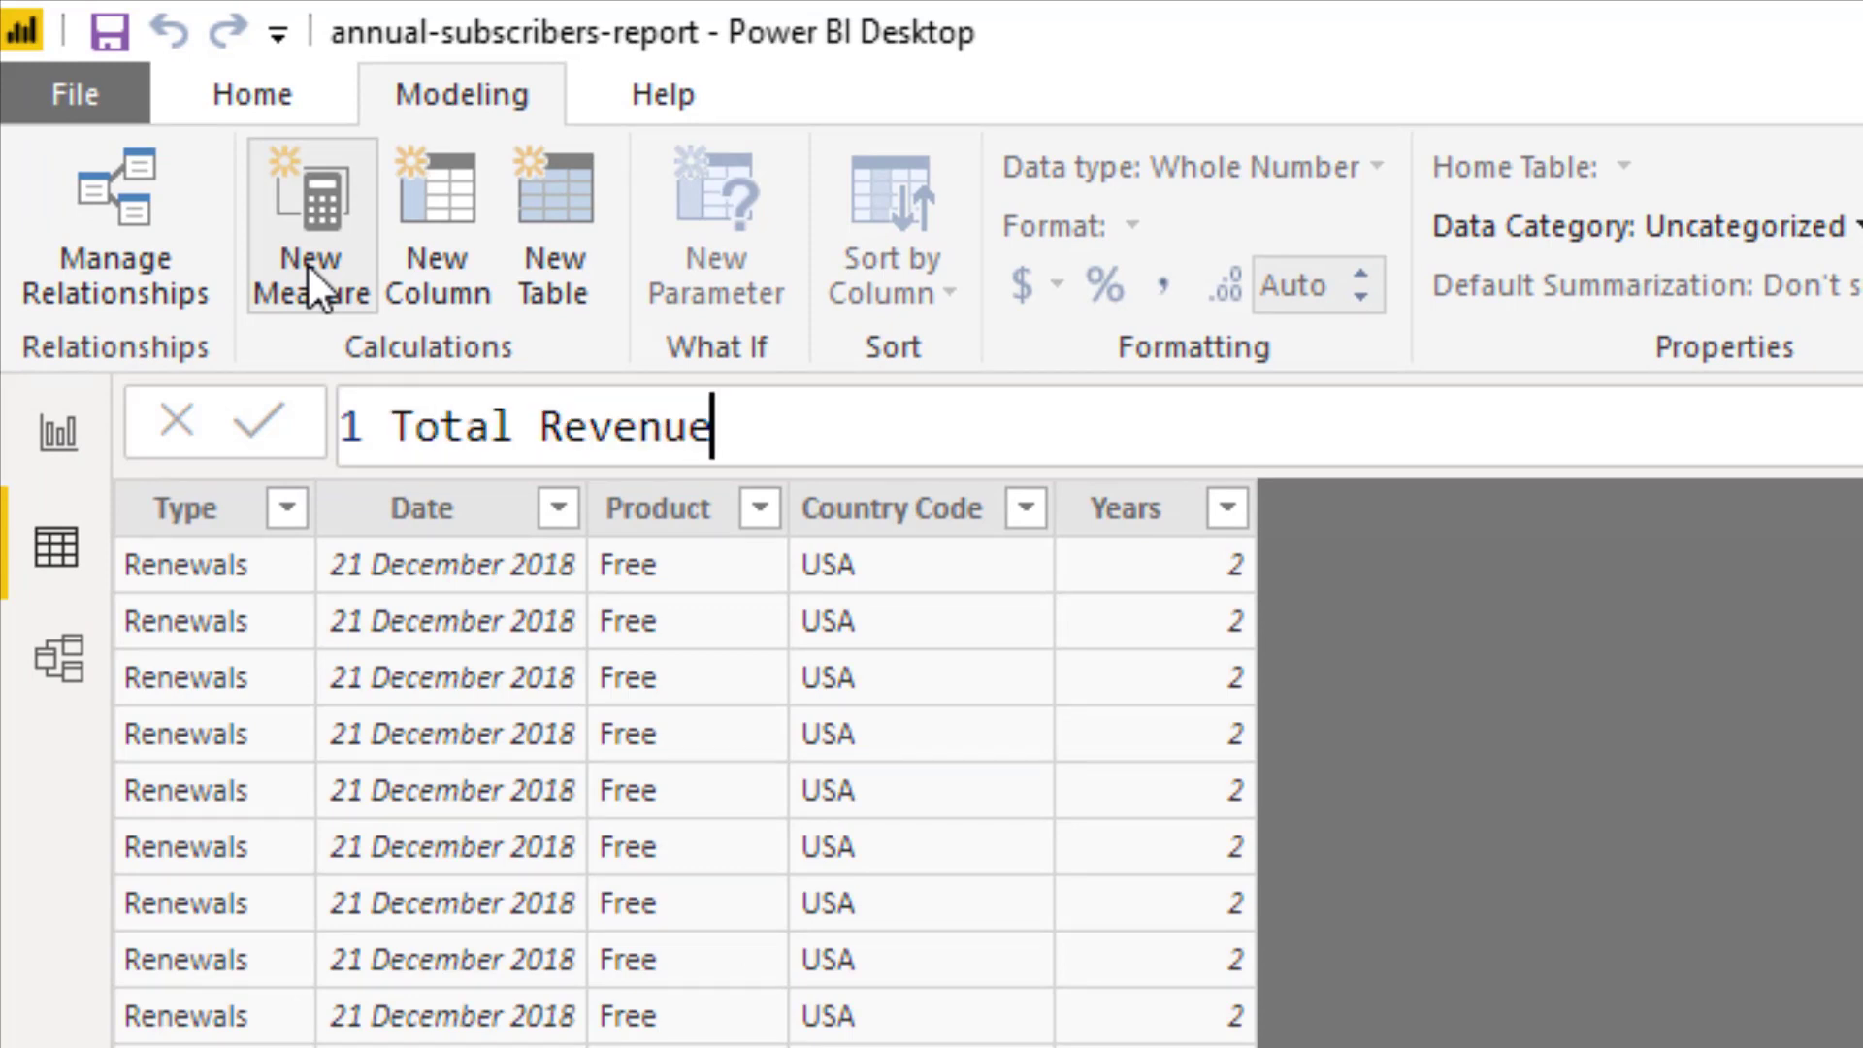
type(" =")
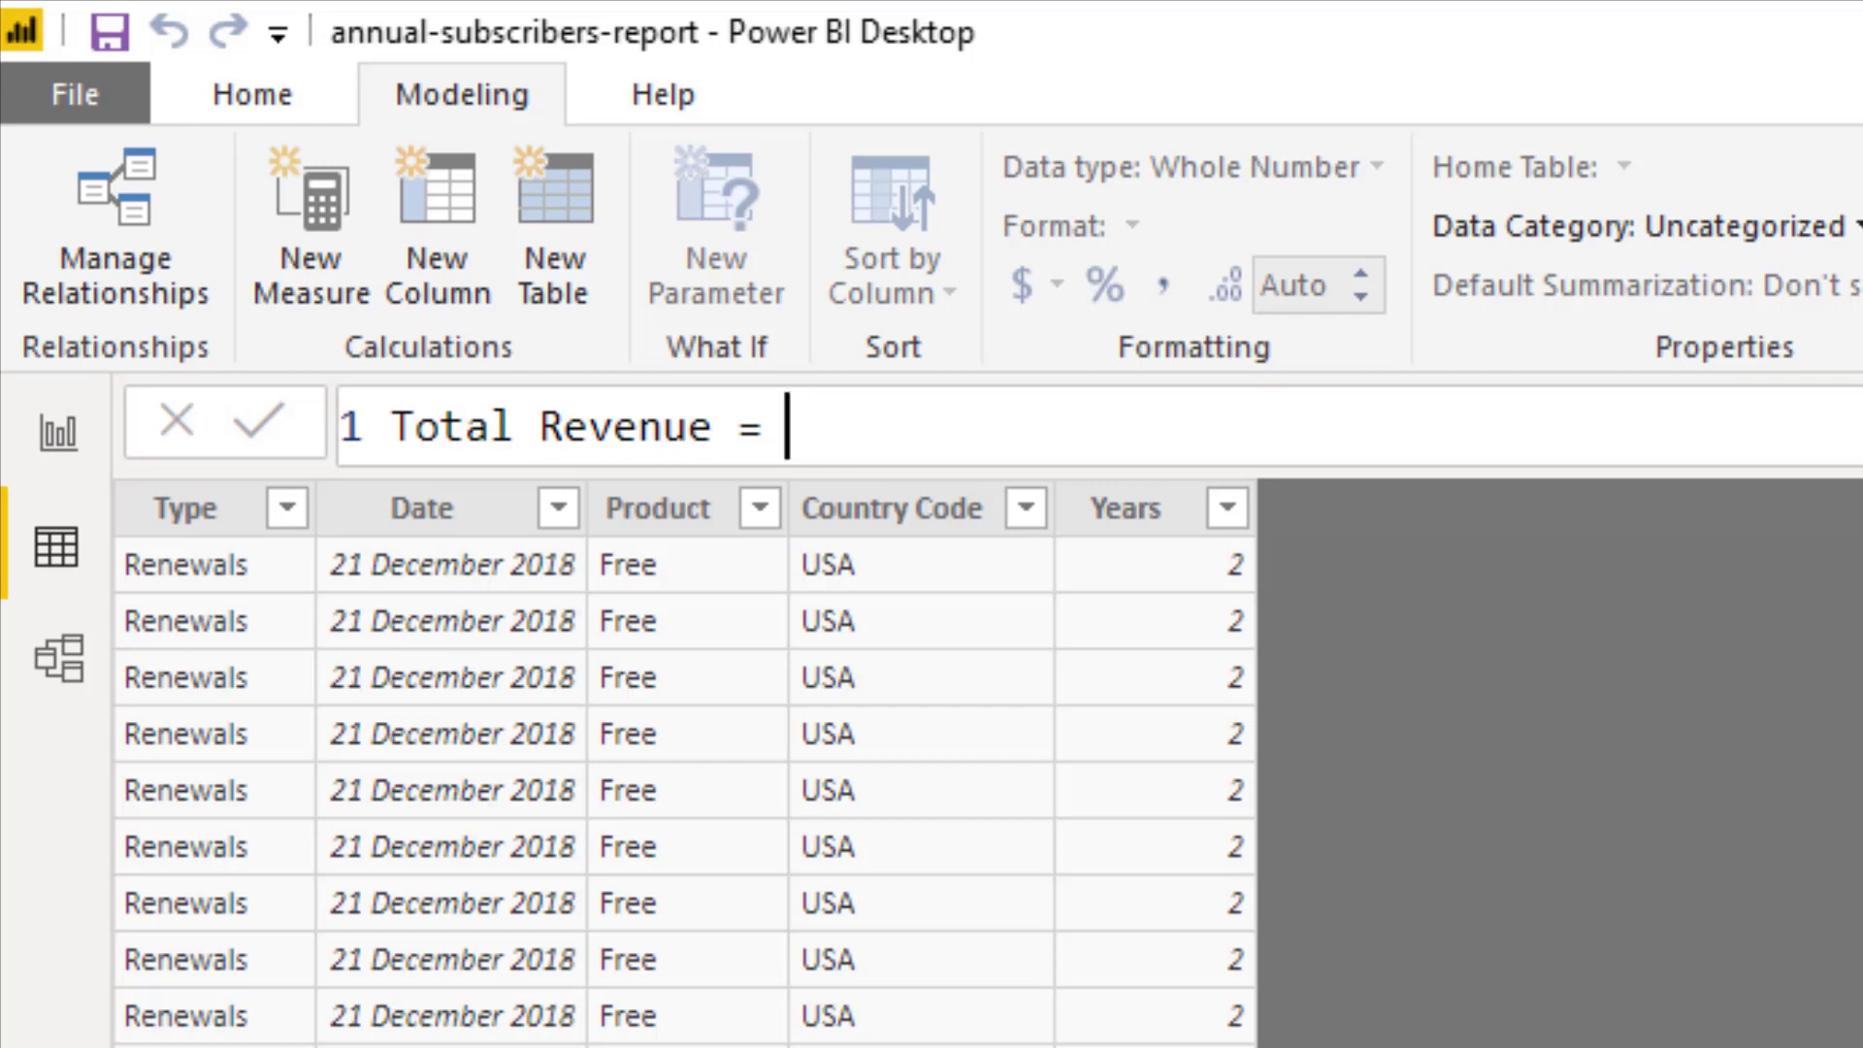
Step: Define Total Revenue as [Total Premium]*dproduct[price], which raises an aggregation warning
type("tot")
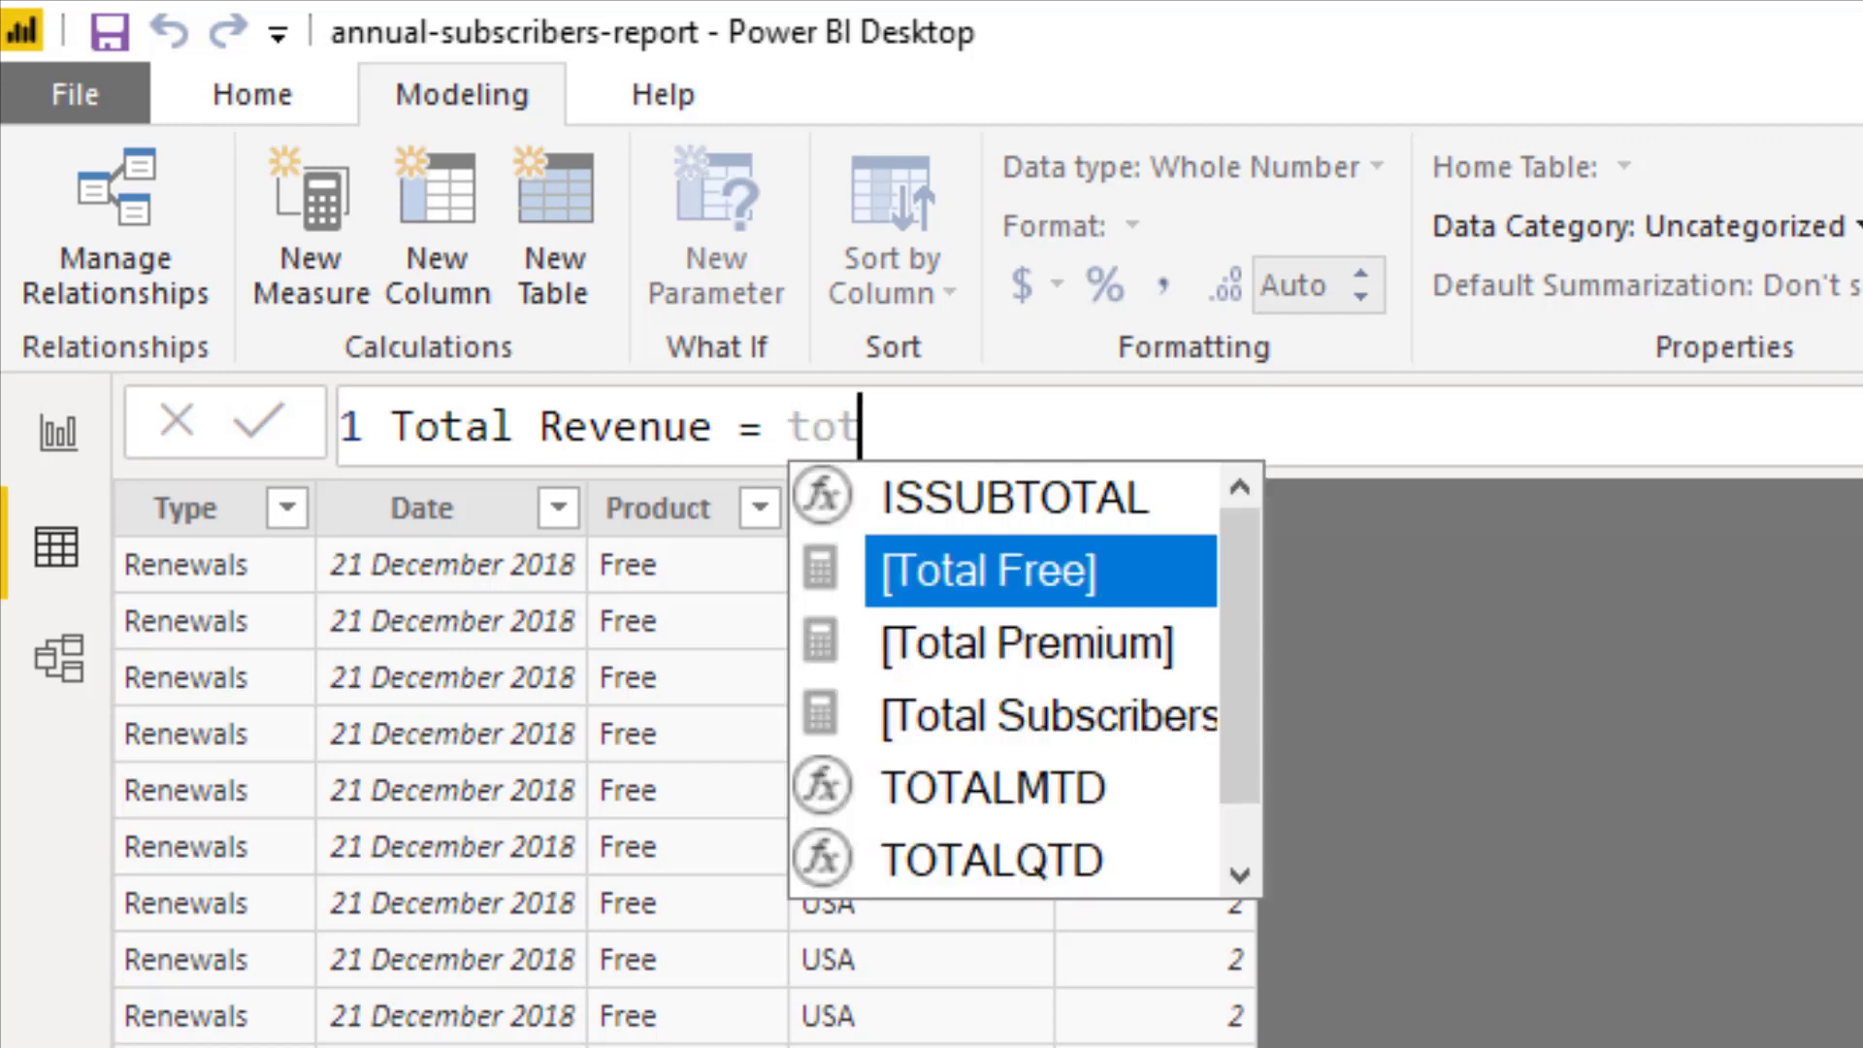
left_click(971, 645)
left_click(971, 644)
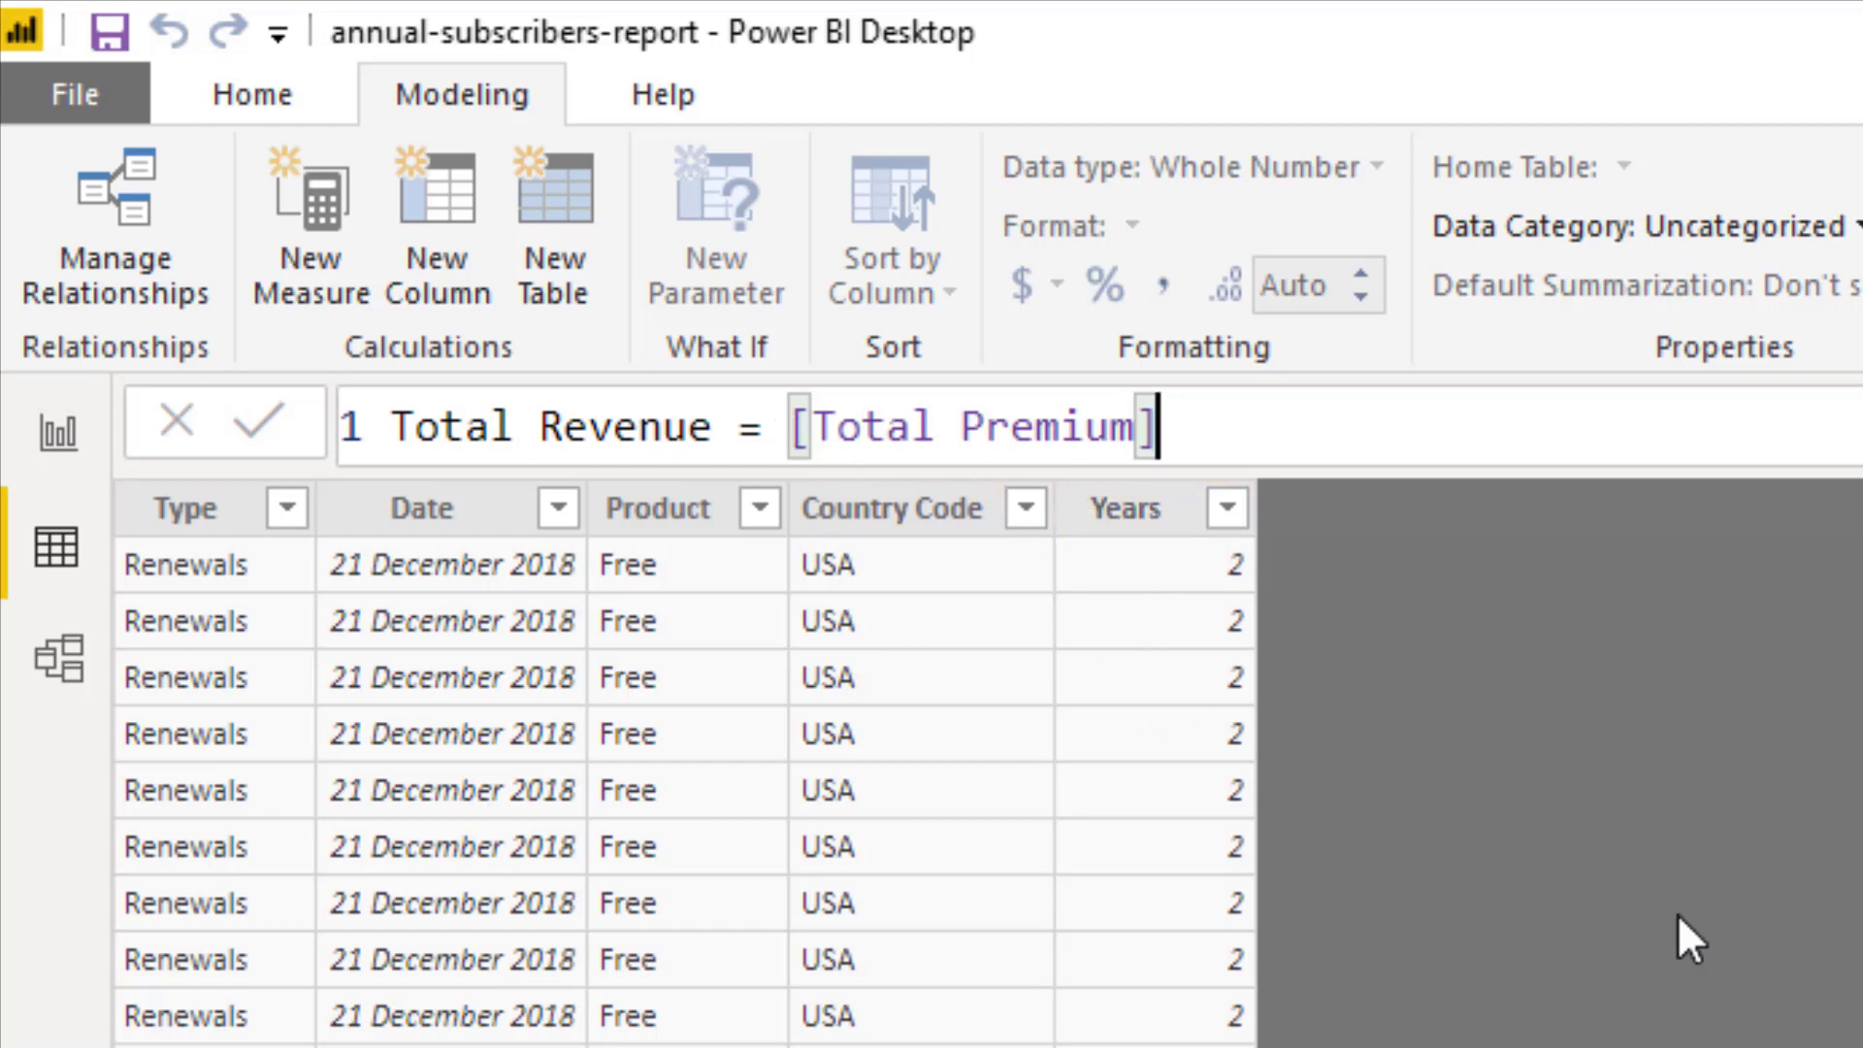
type("*")
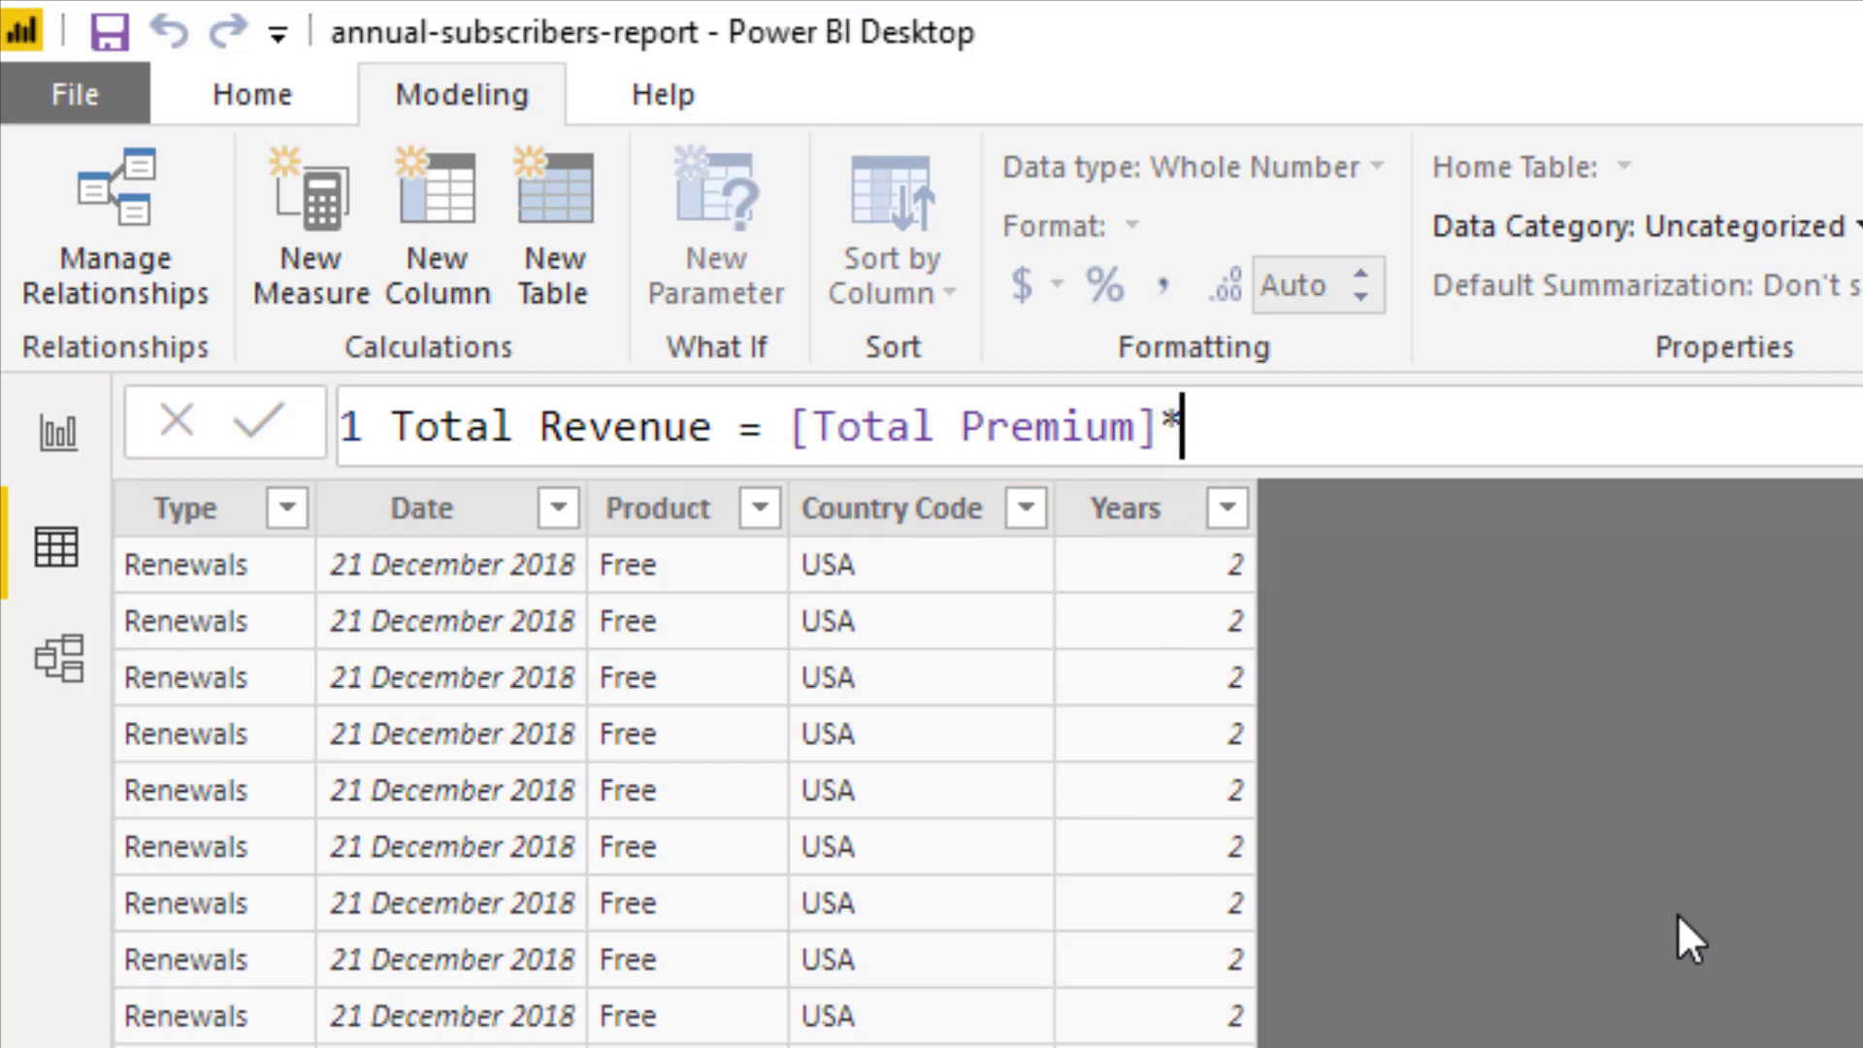
type("dproduct")
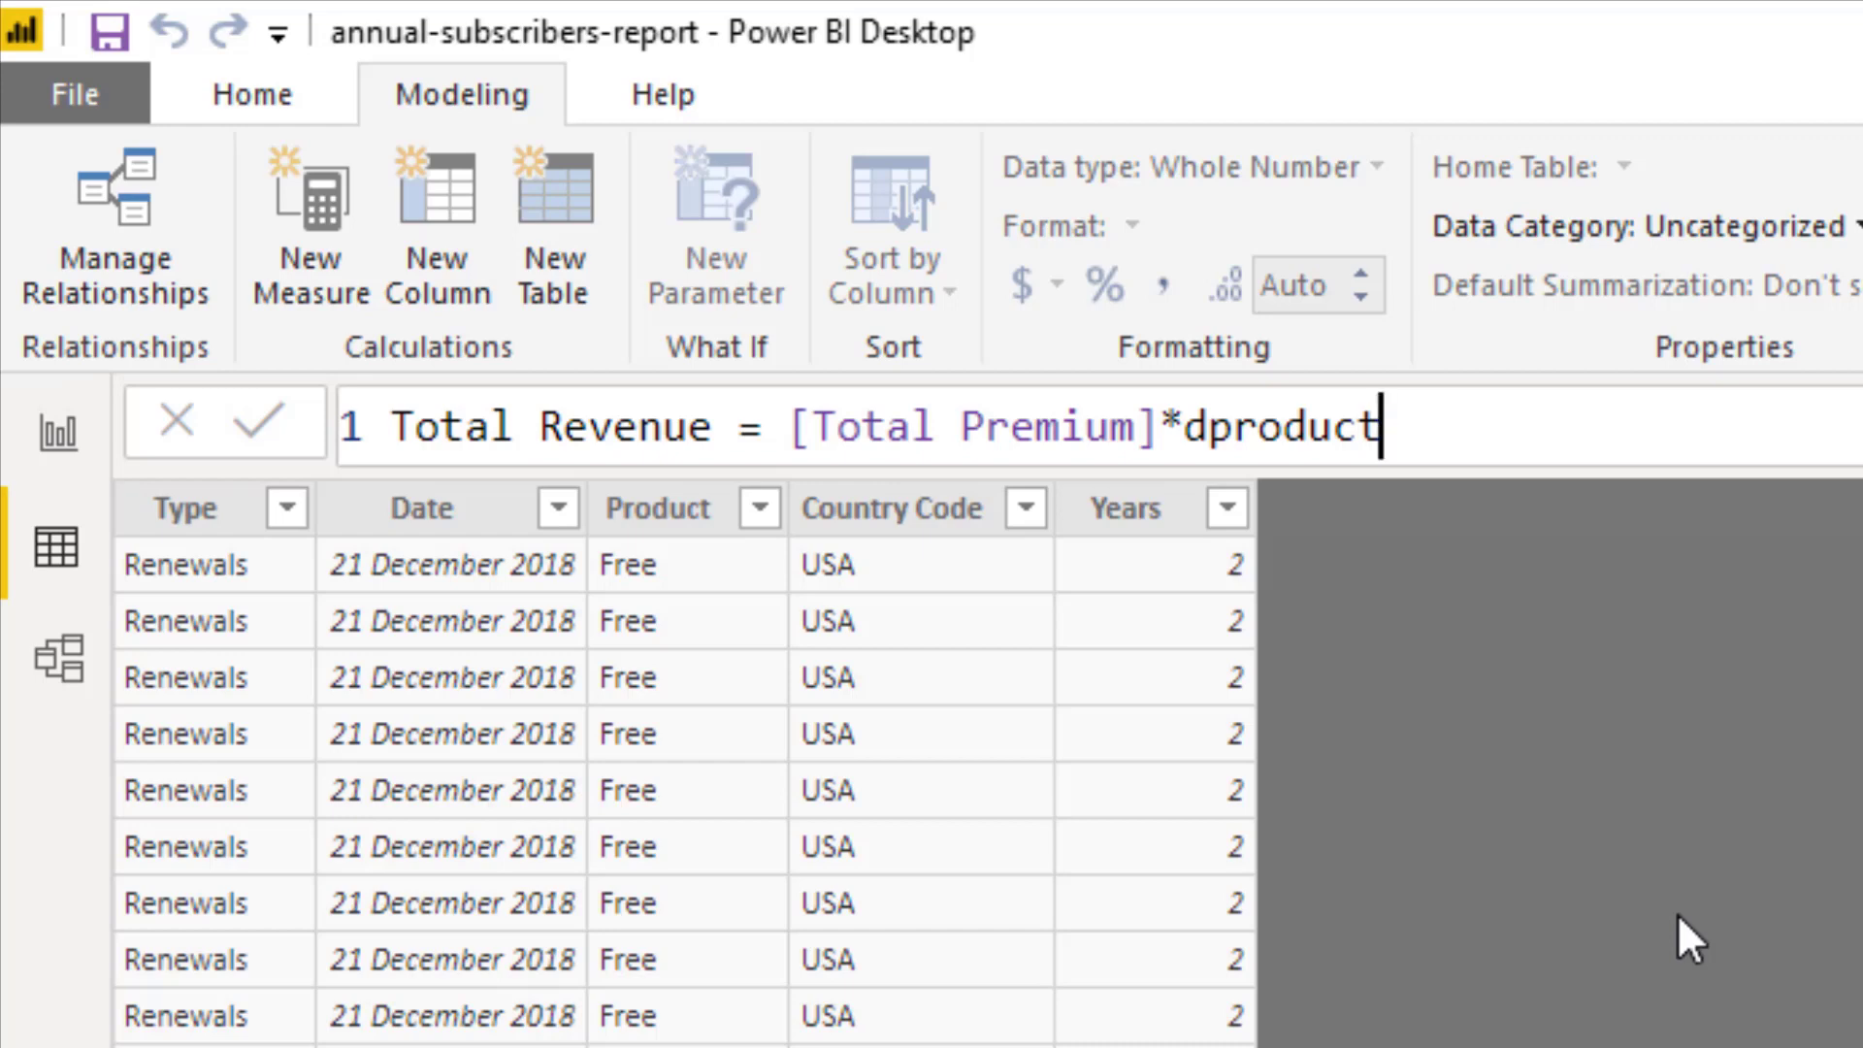
type("[")
type("price]")
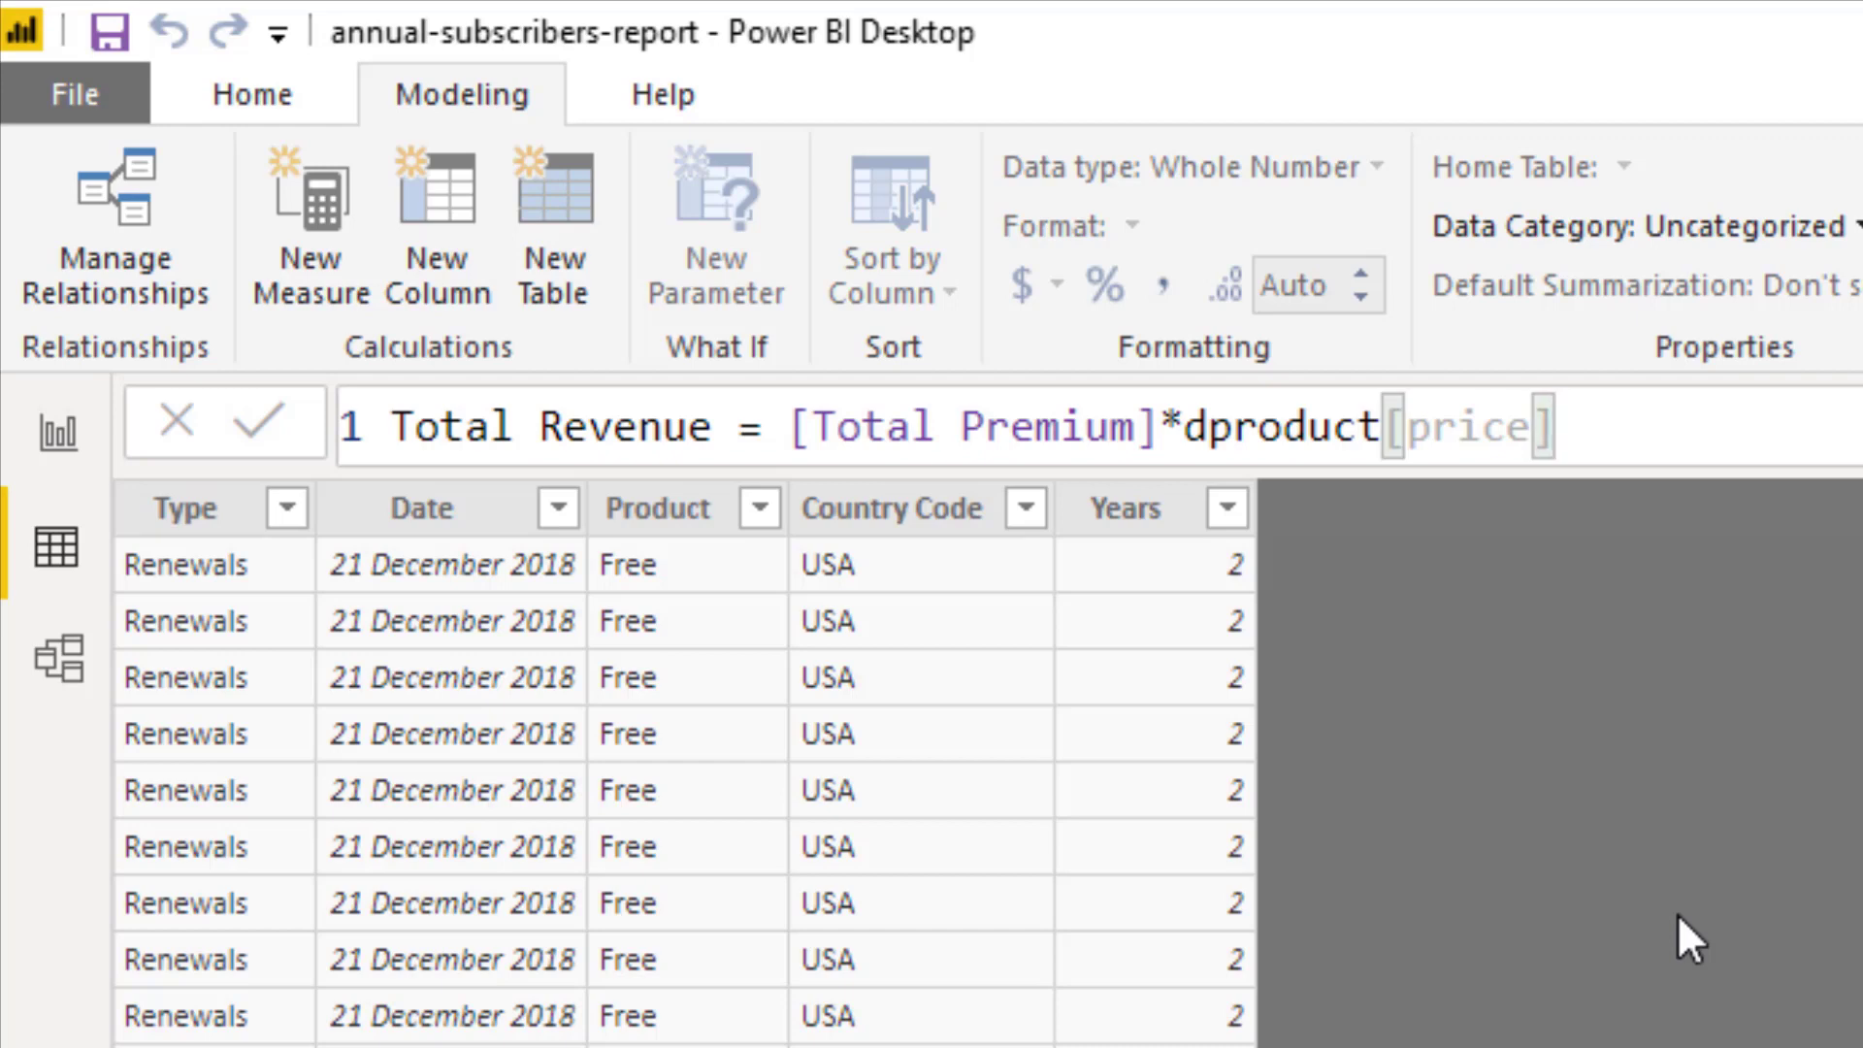
key("Return")
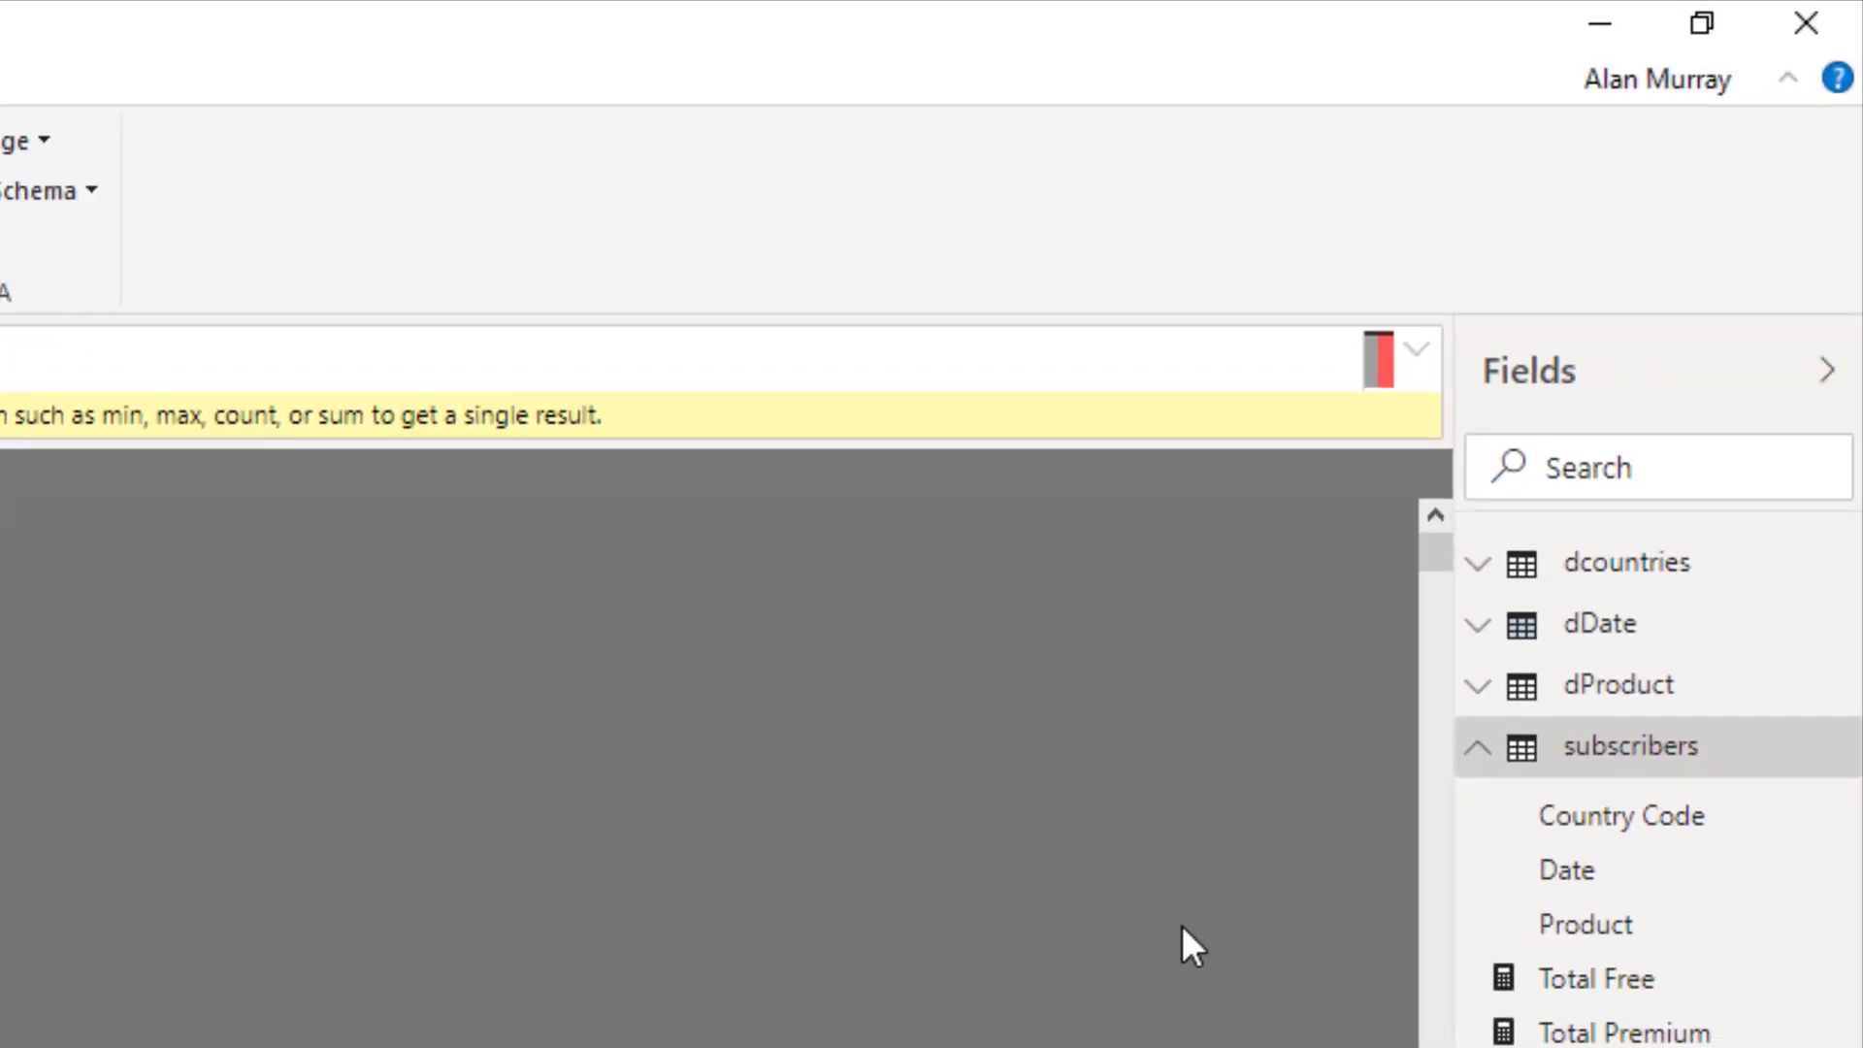
Step: Expand the dProduct table to show its Package and Price fields
left_click(1624, 694)
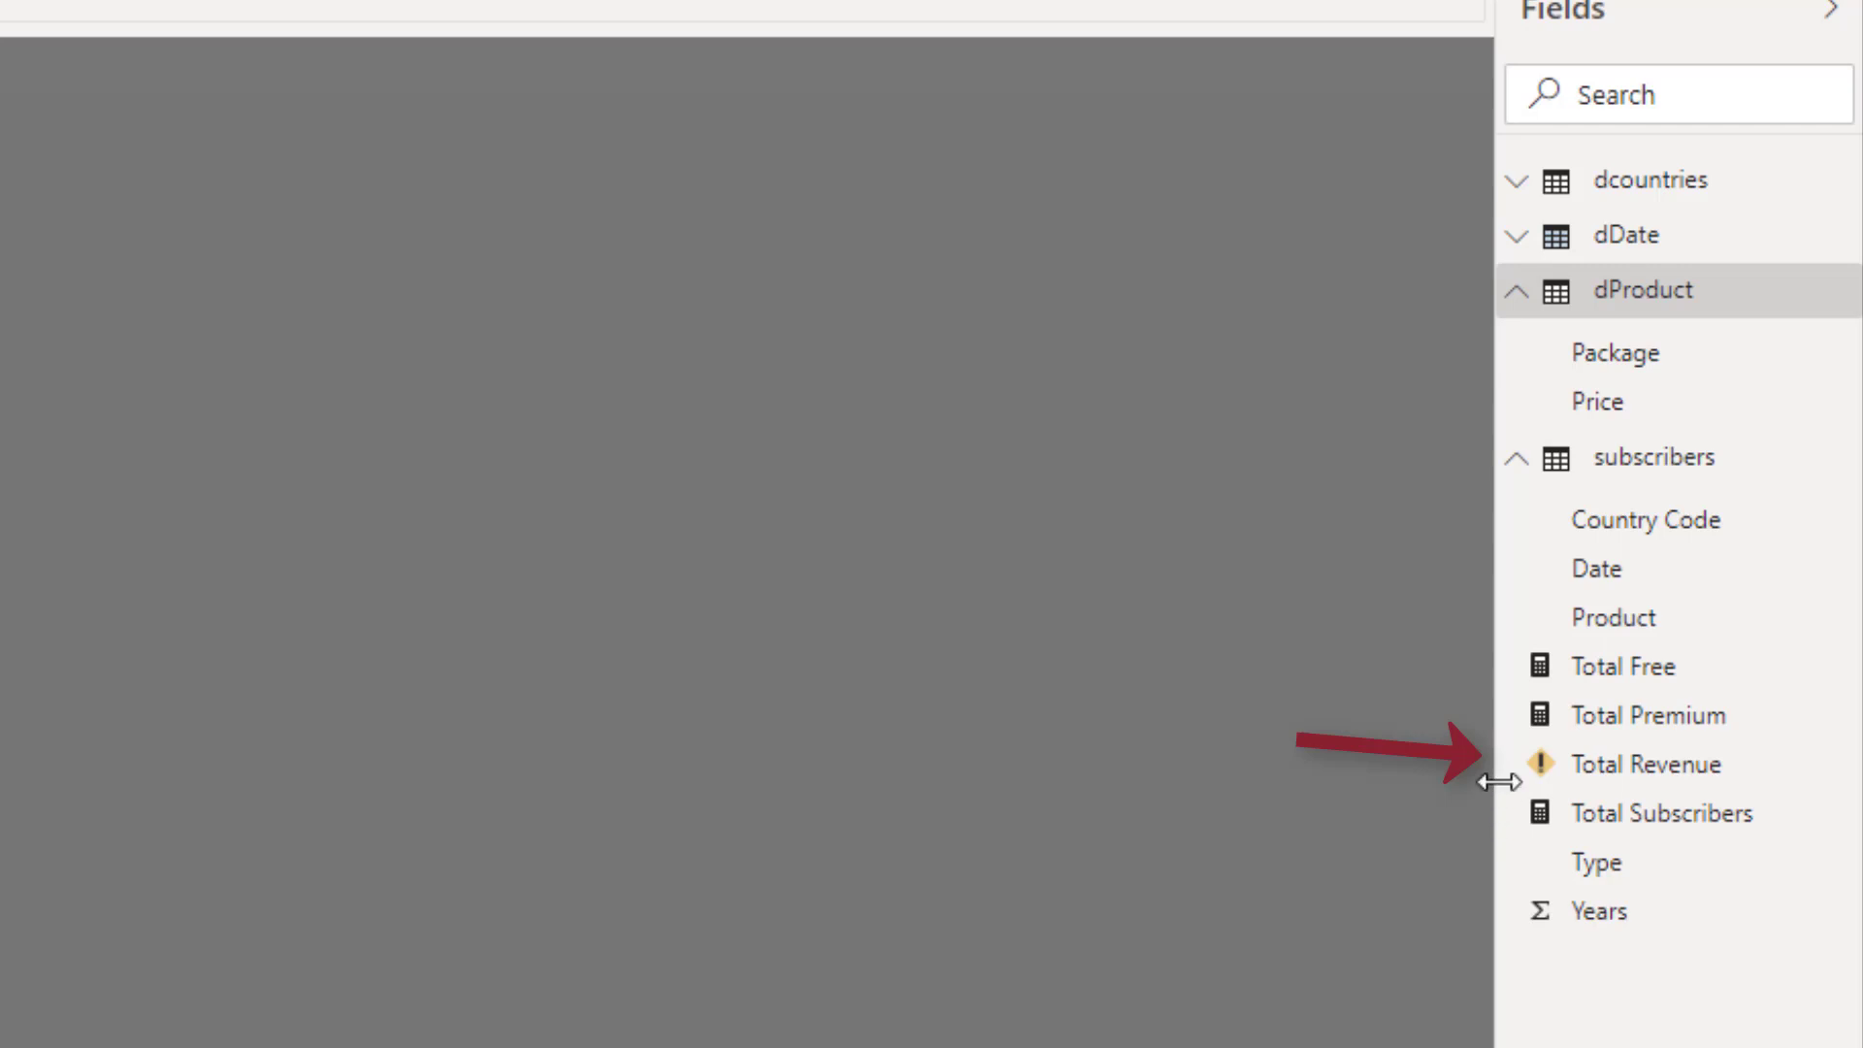
Step: Fix Total Revenue to [Total Premium]*sum(dproduct[price]) so the warning clears
left_click(1732, 768)
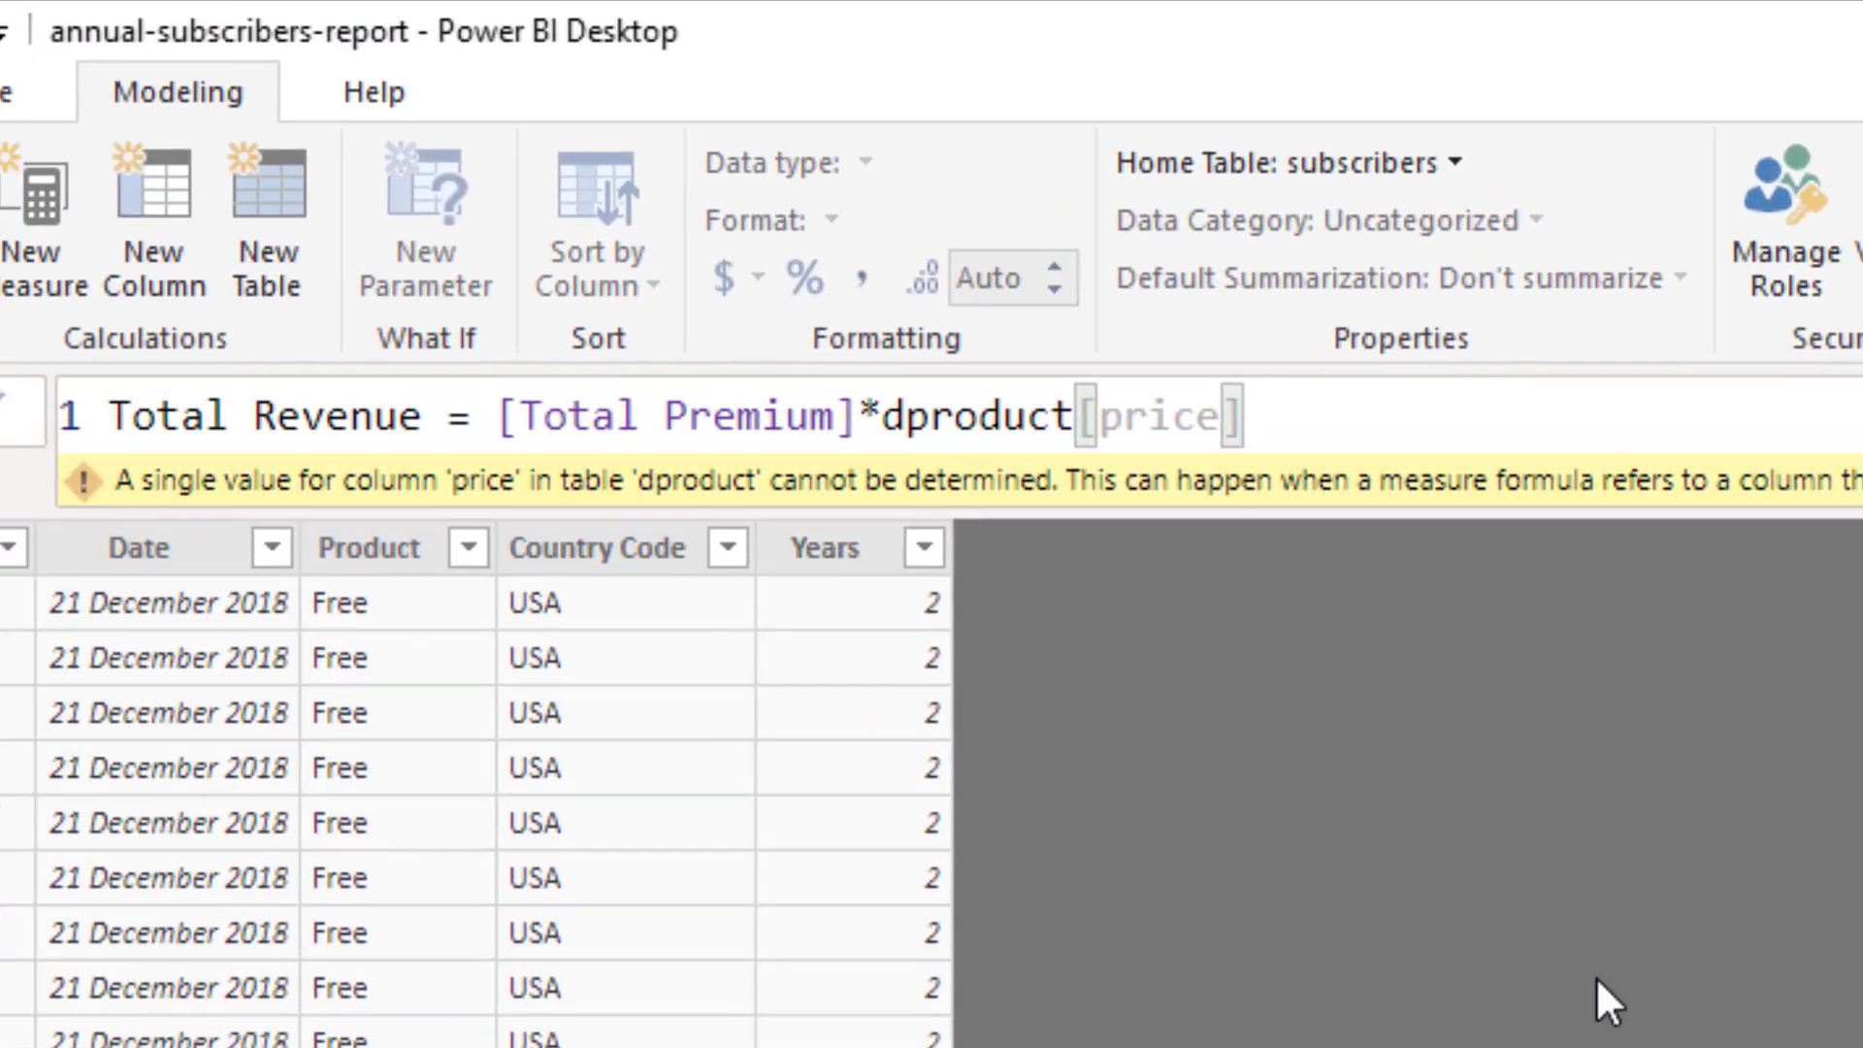
left_click(880, 417)
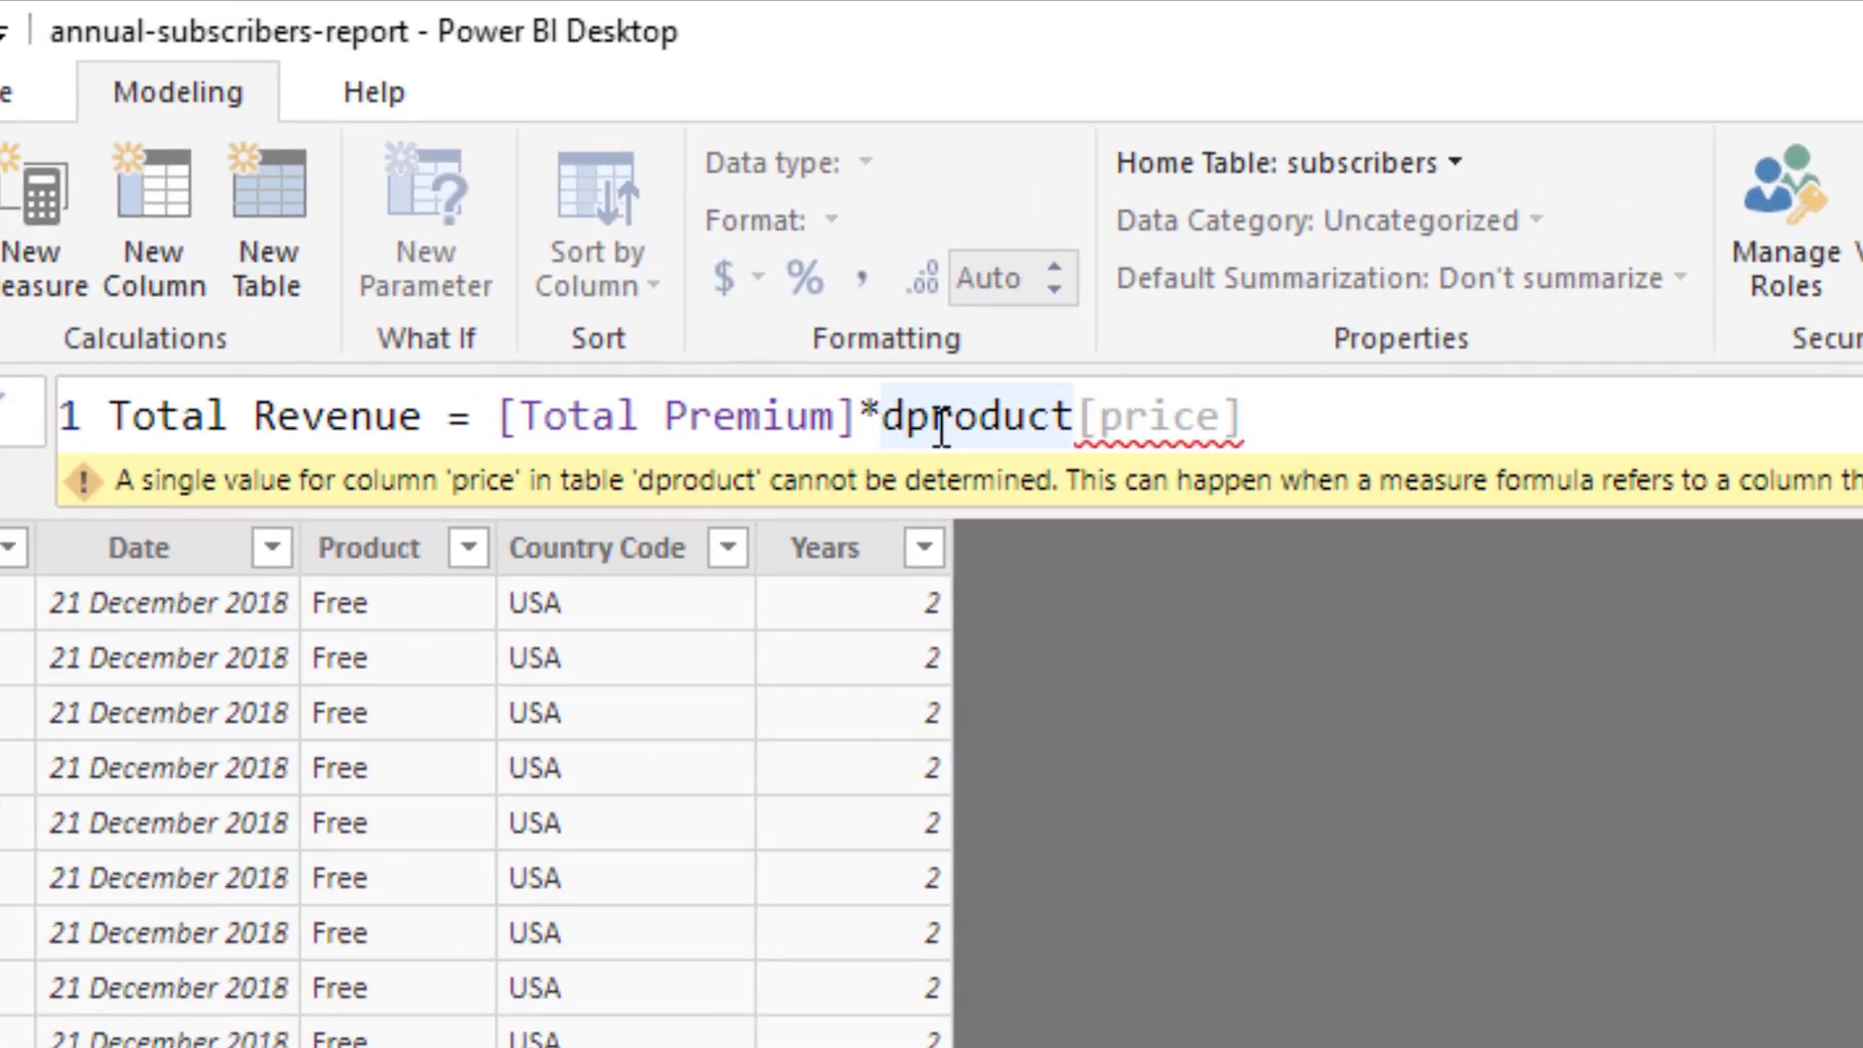
type("sum")
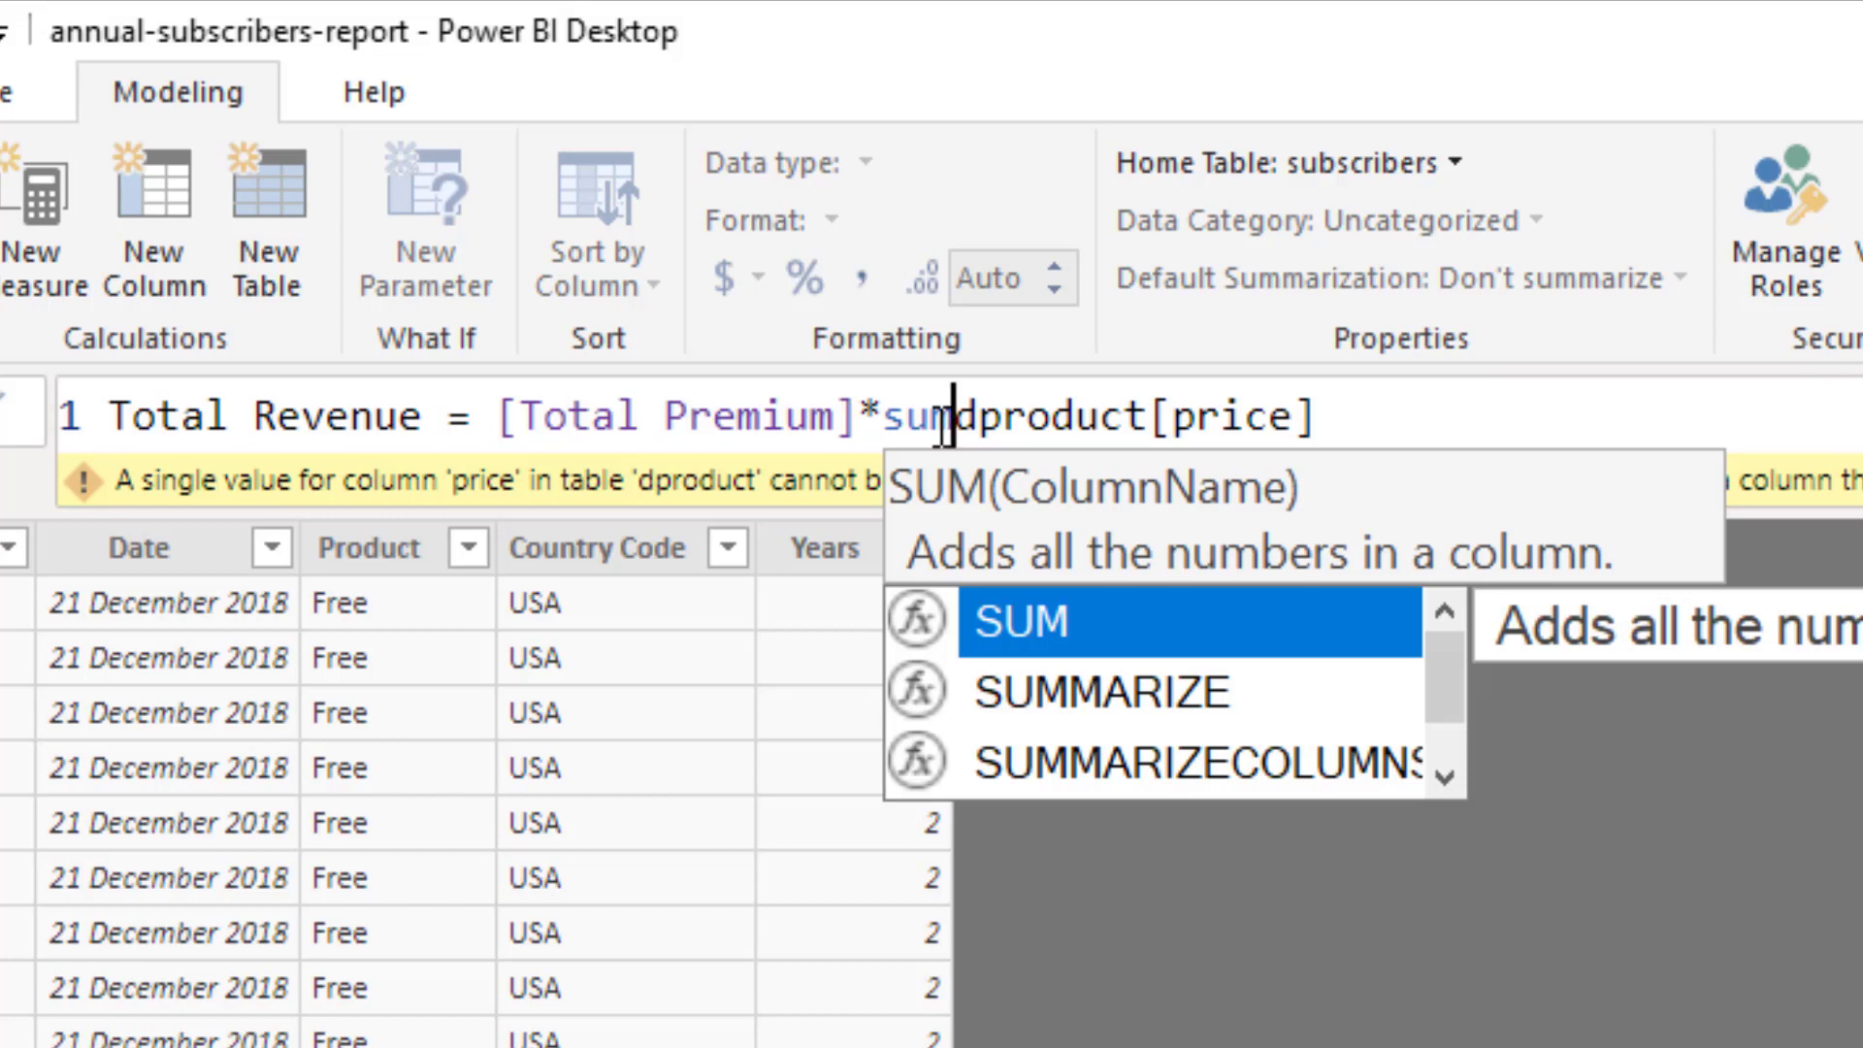
type("(")
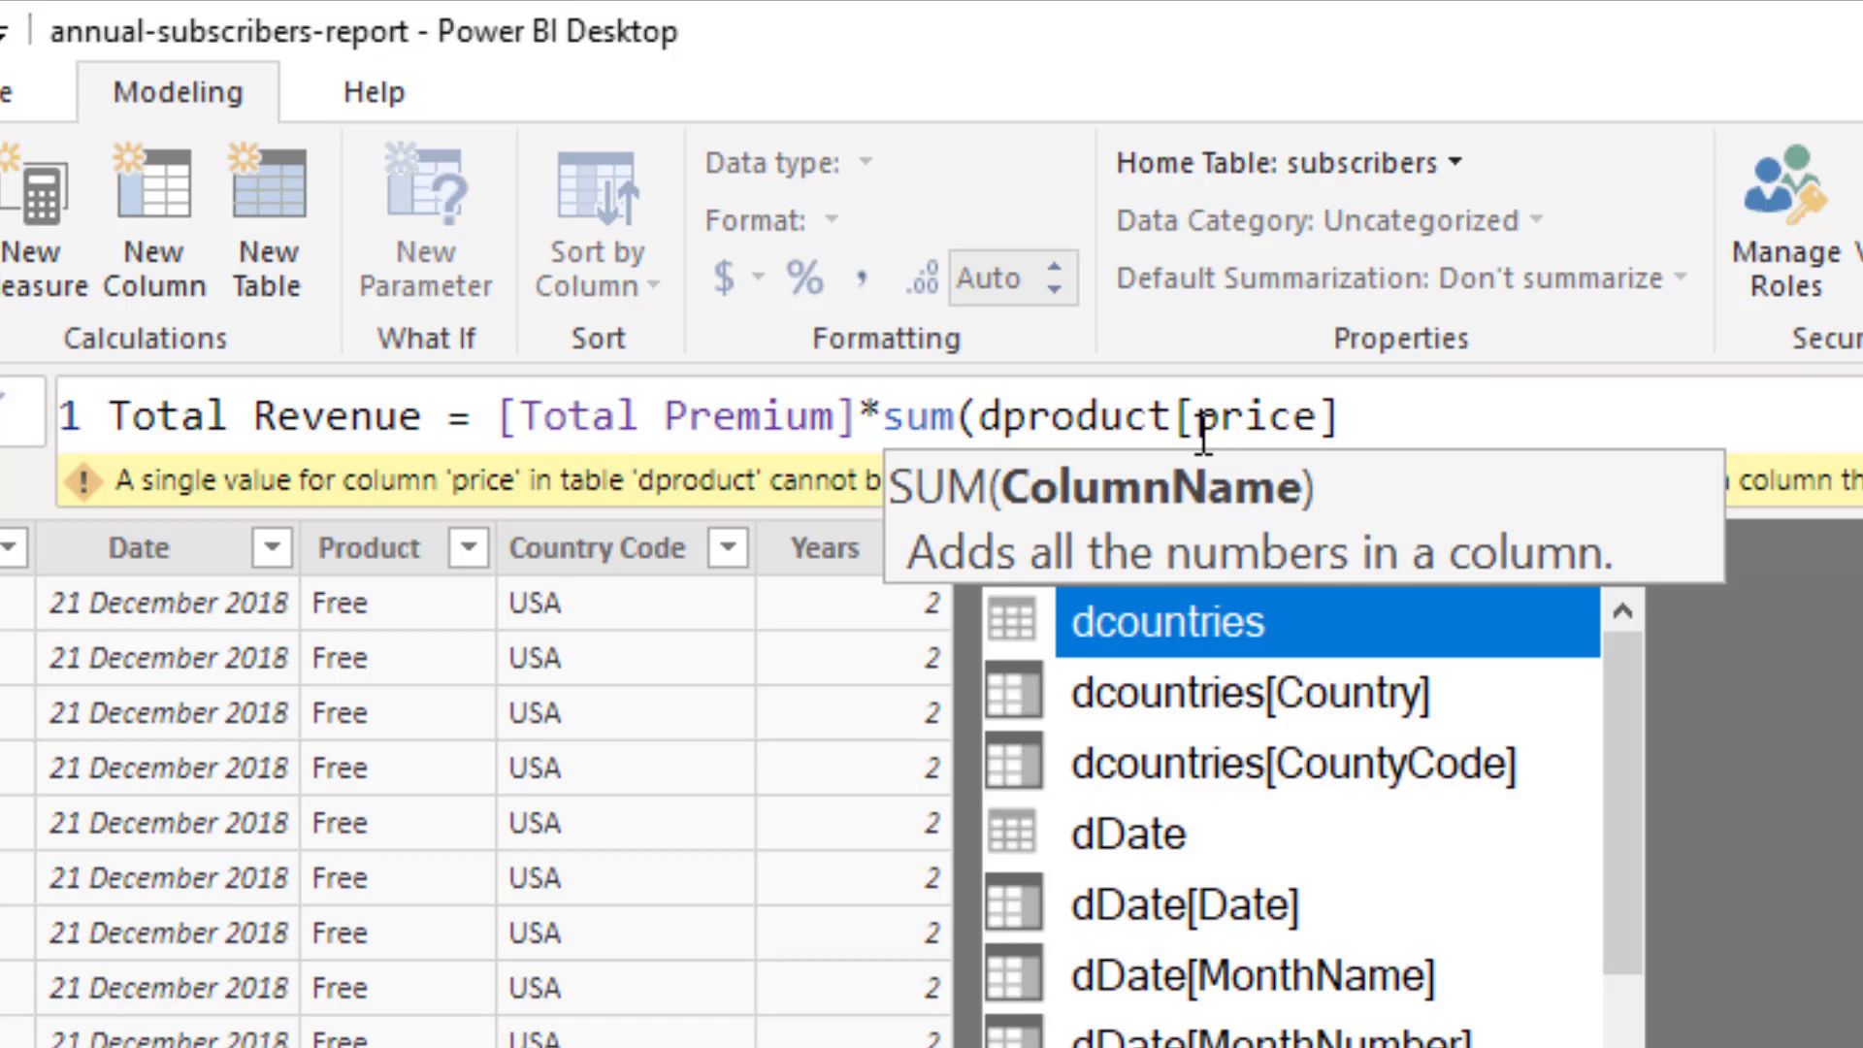
left_click(1178, 416)
left_click(1338, 405)
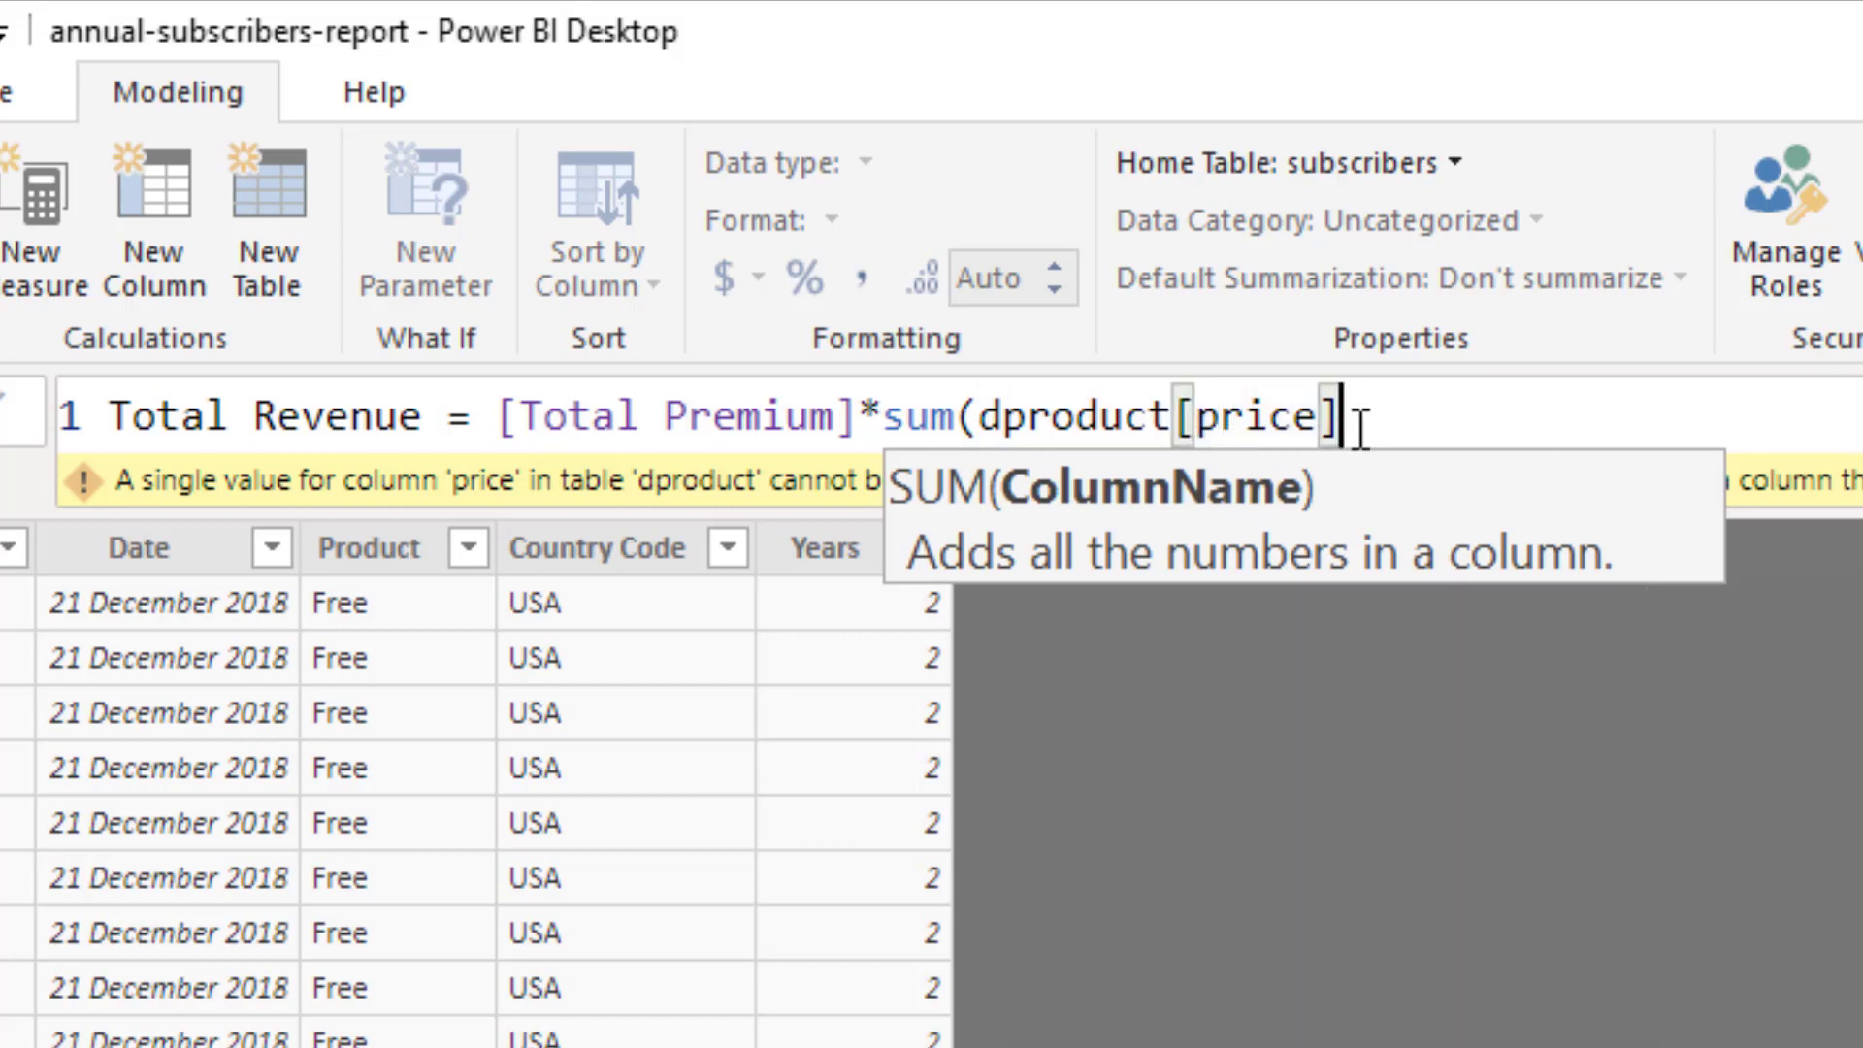
type(")")
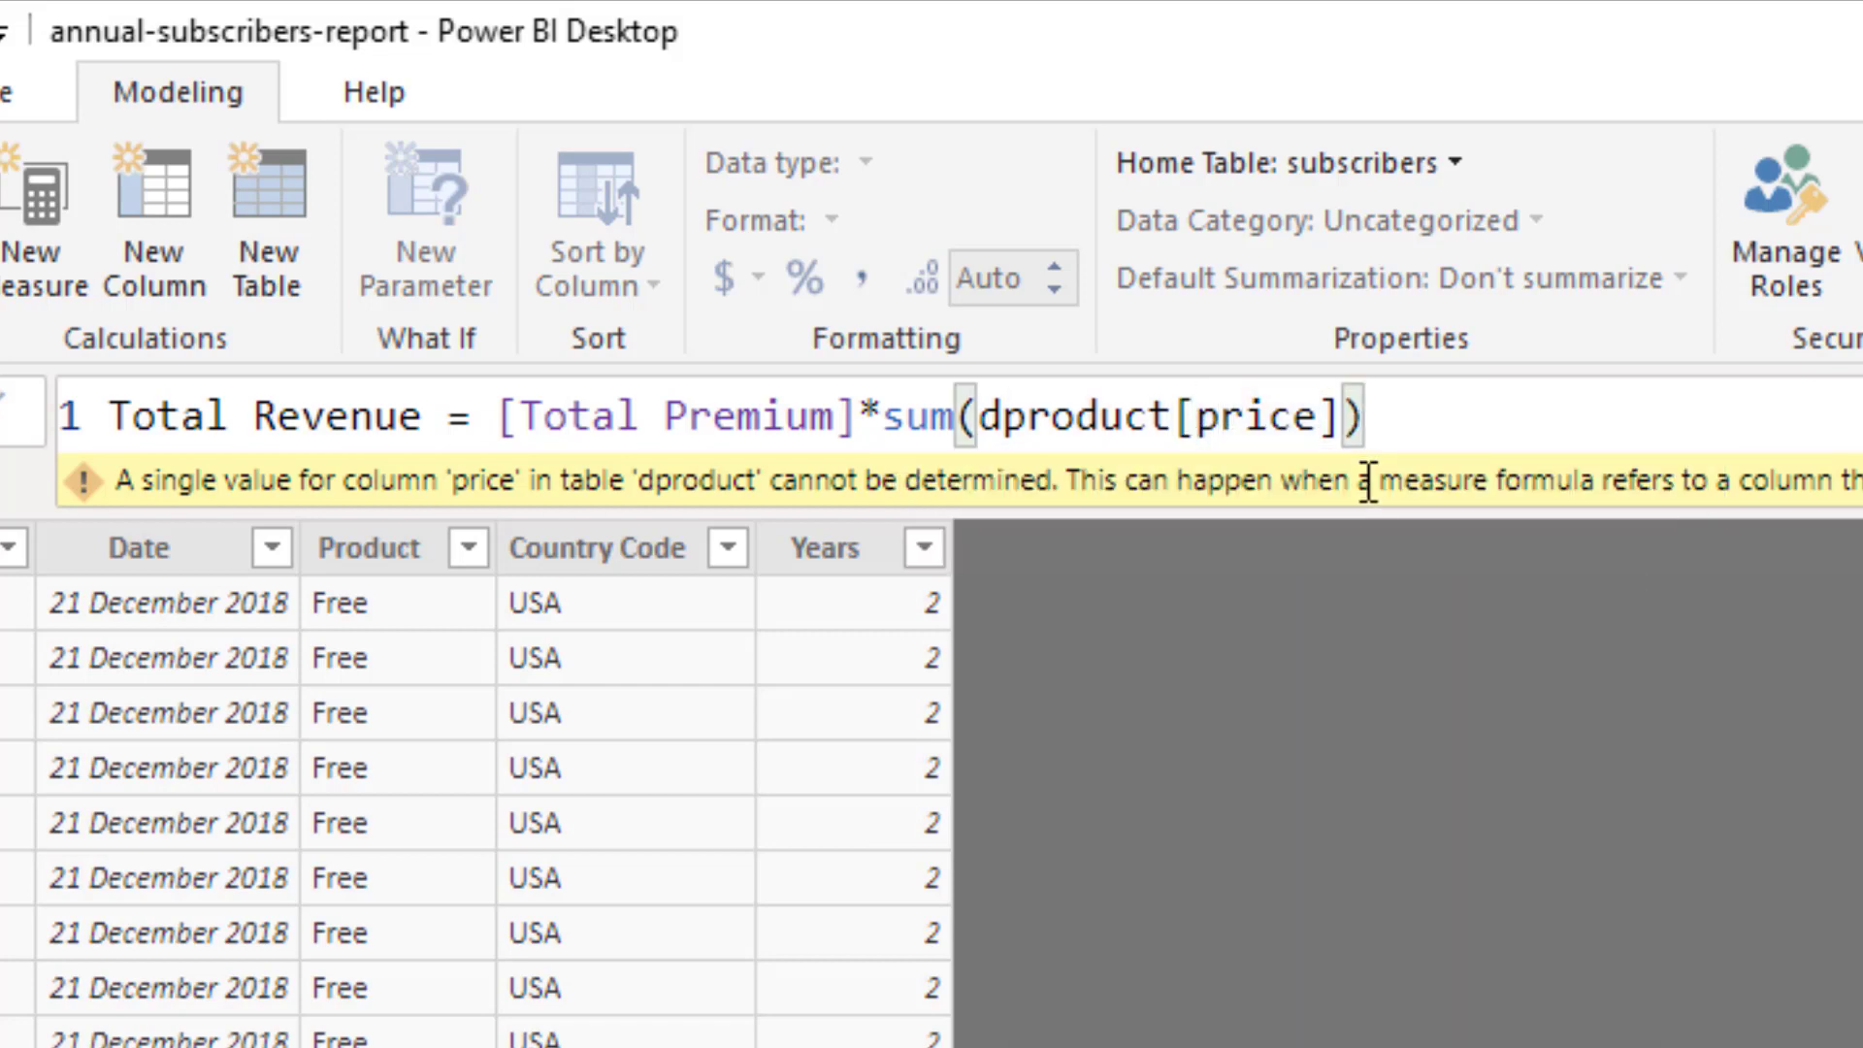
key("Return")
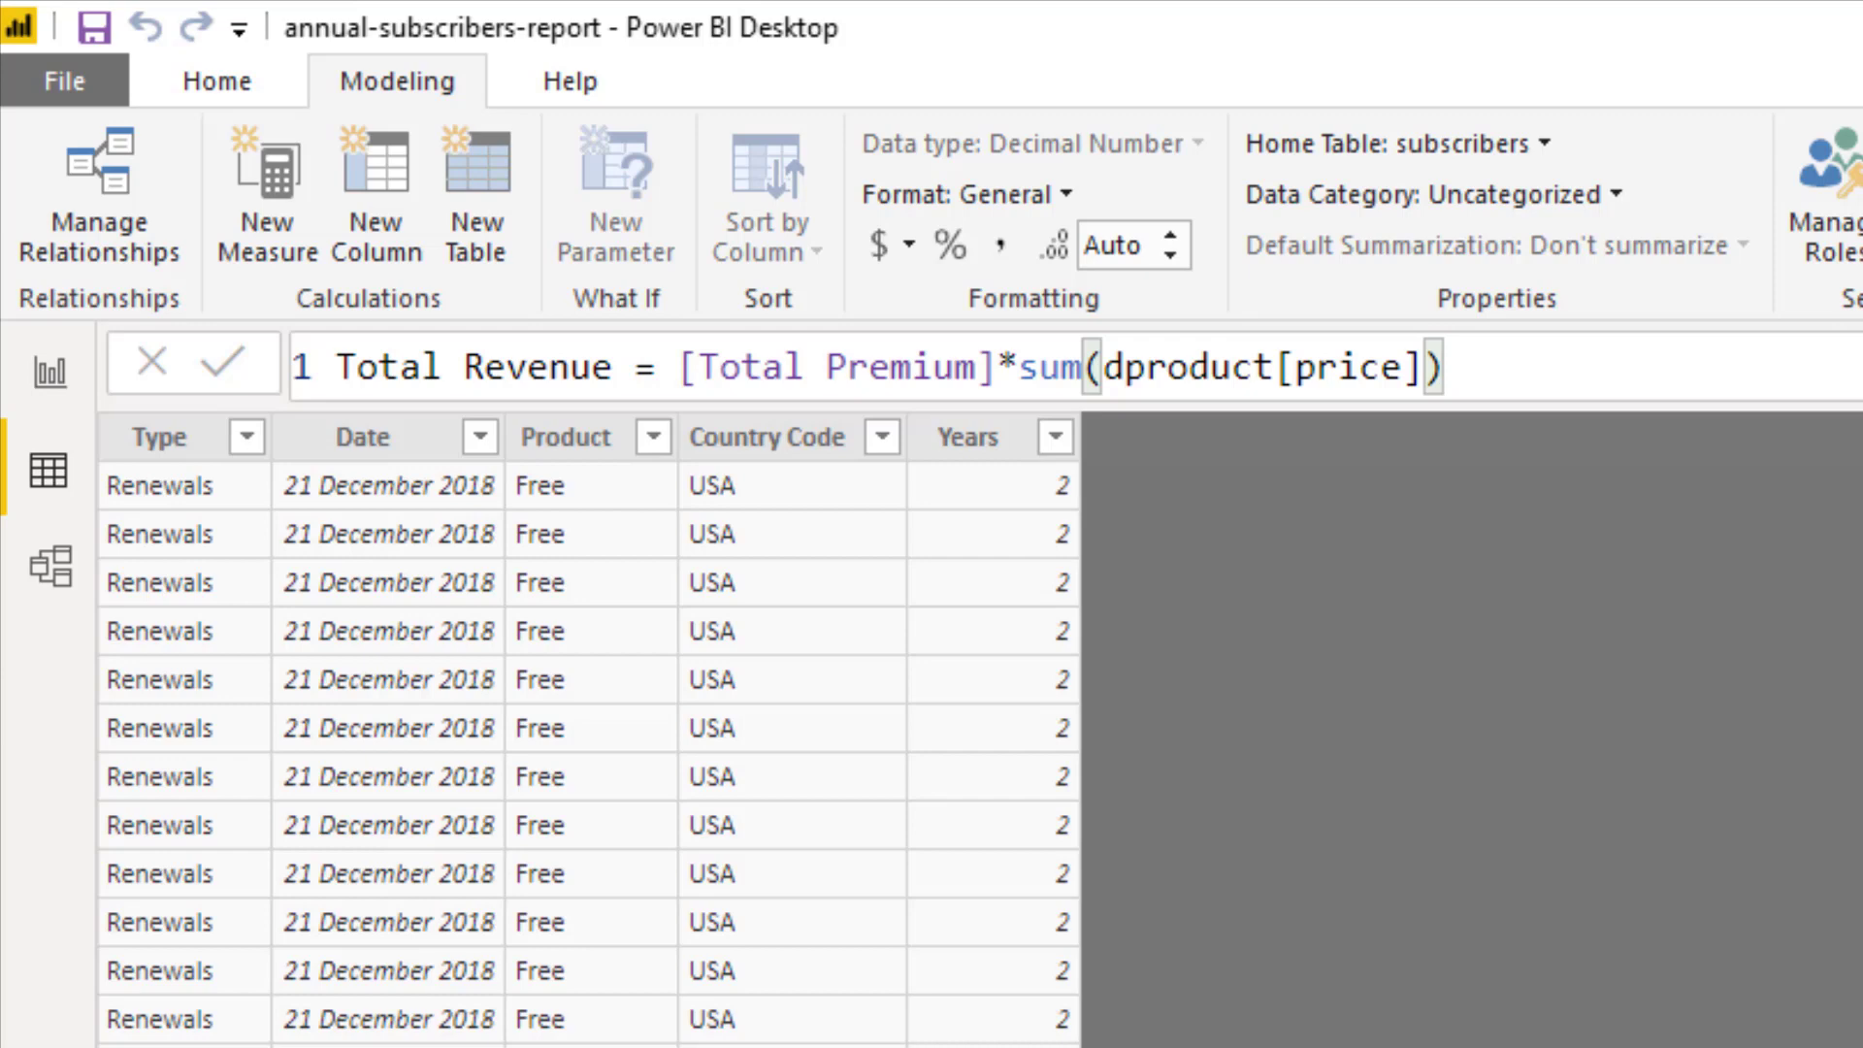
Step: Create the measure % Premium = [Total Premium]/[Total Subscribers] using autocomplete for both references
key("Return")
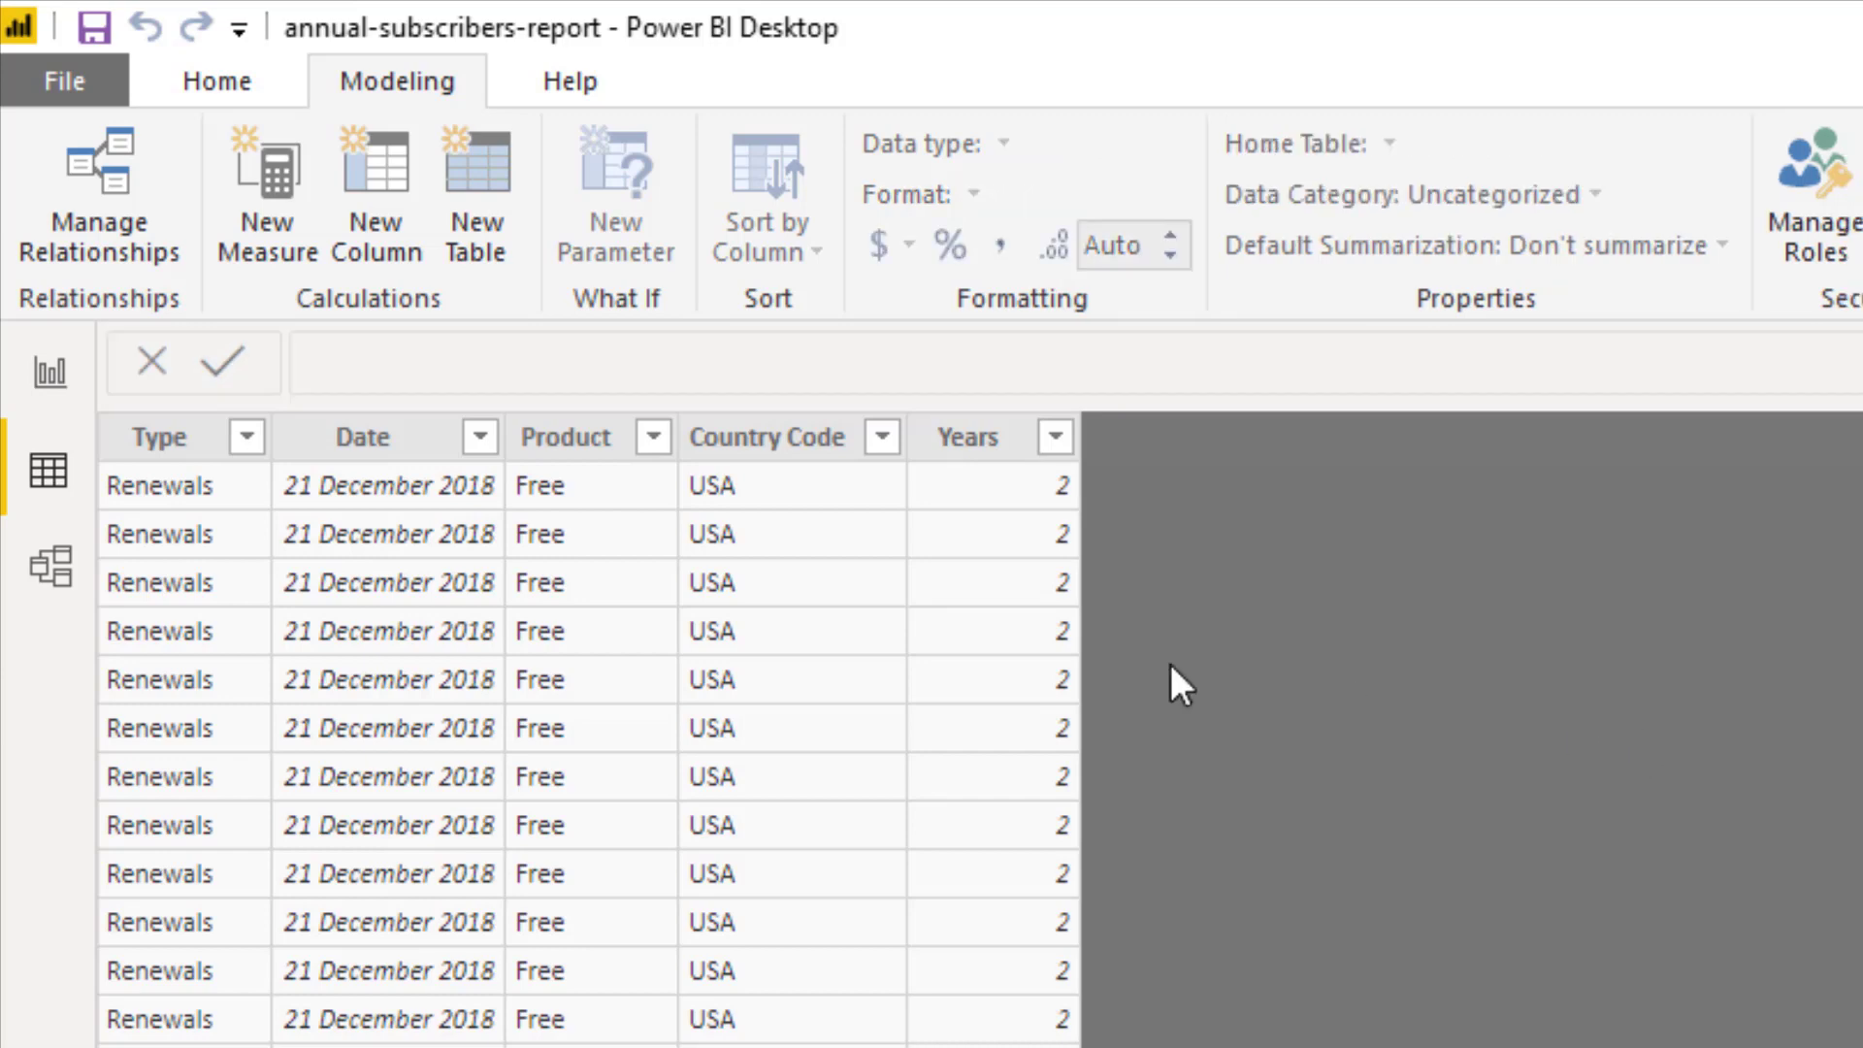
left_click(251, 220)
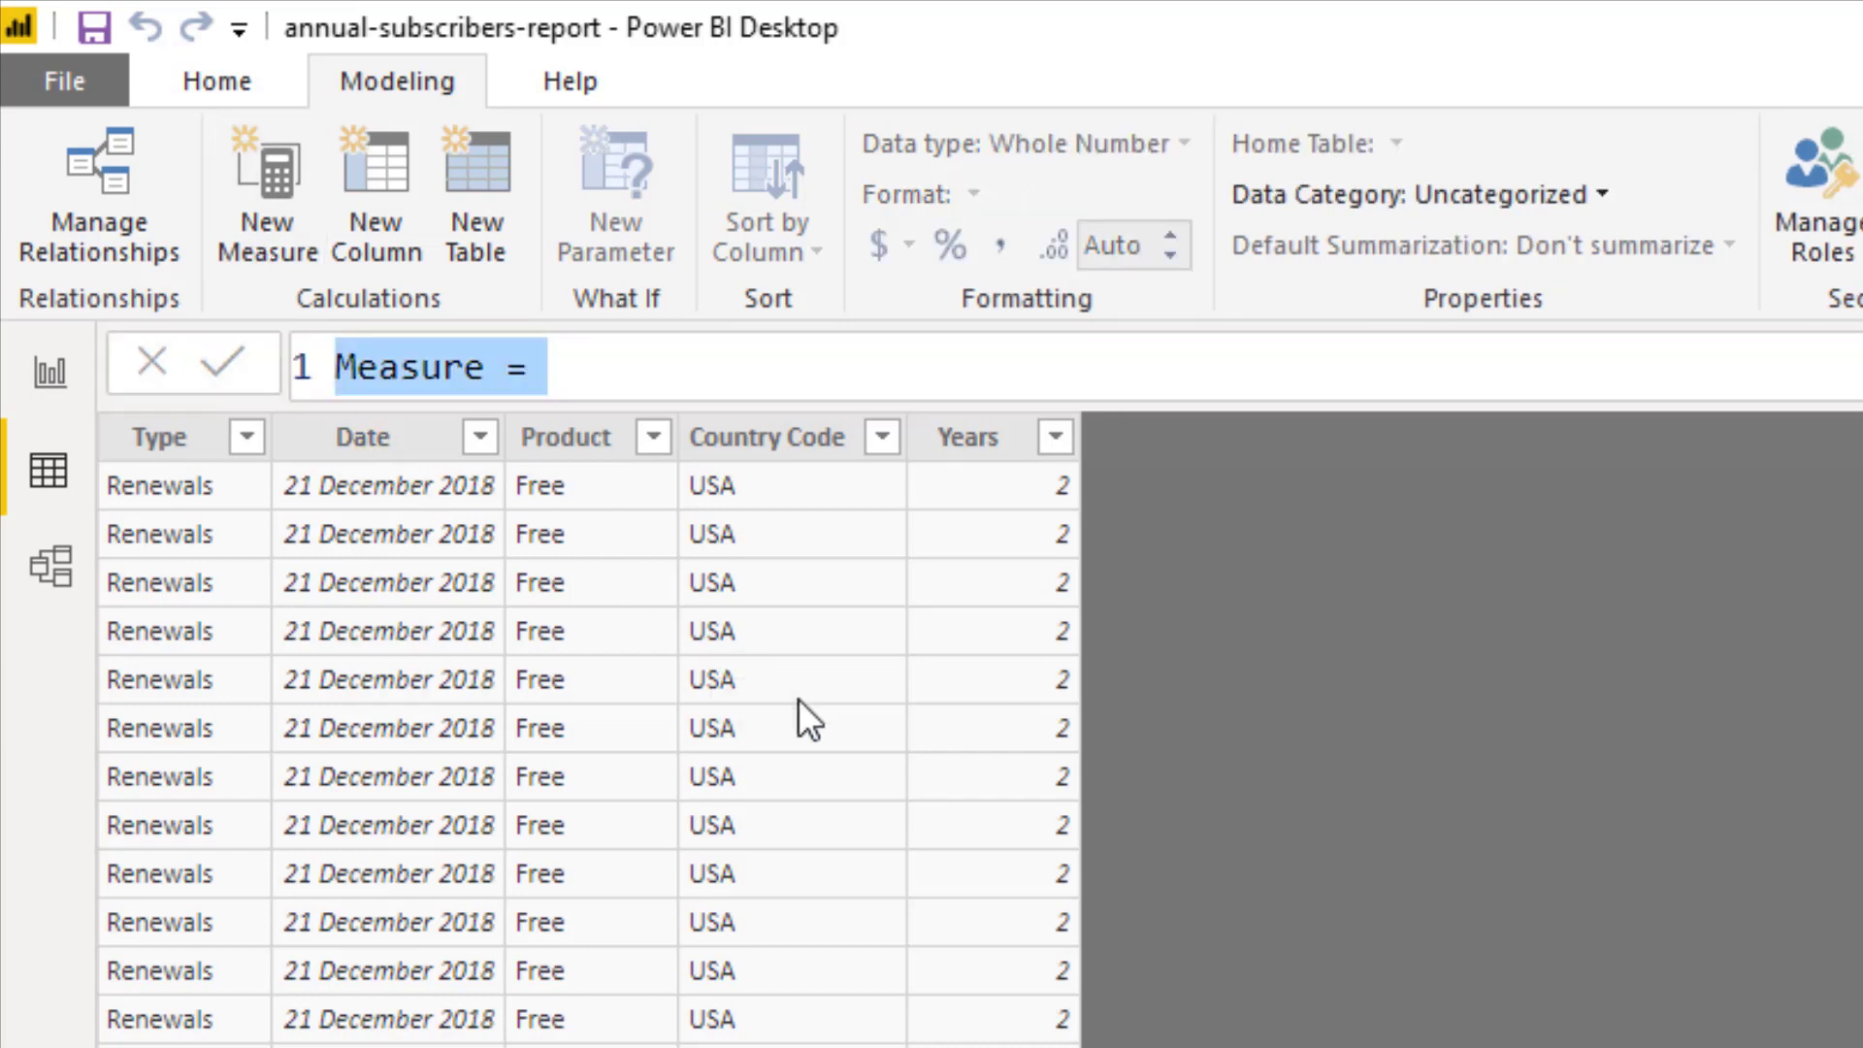
type("%")
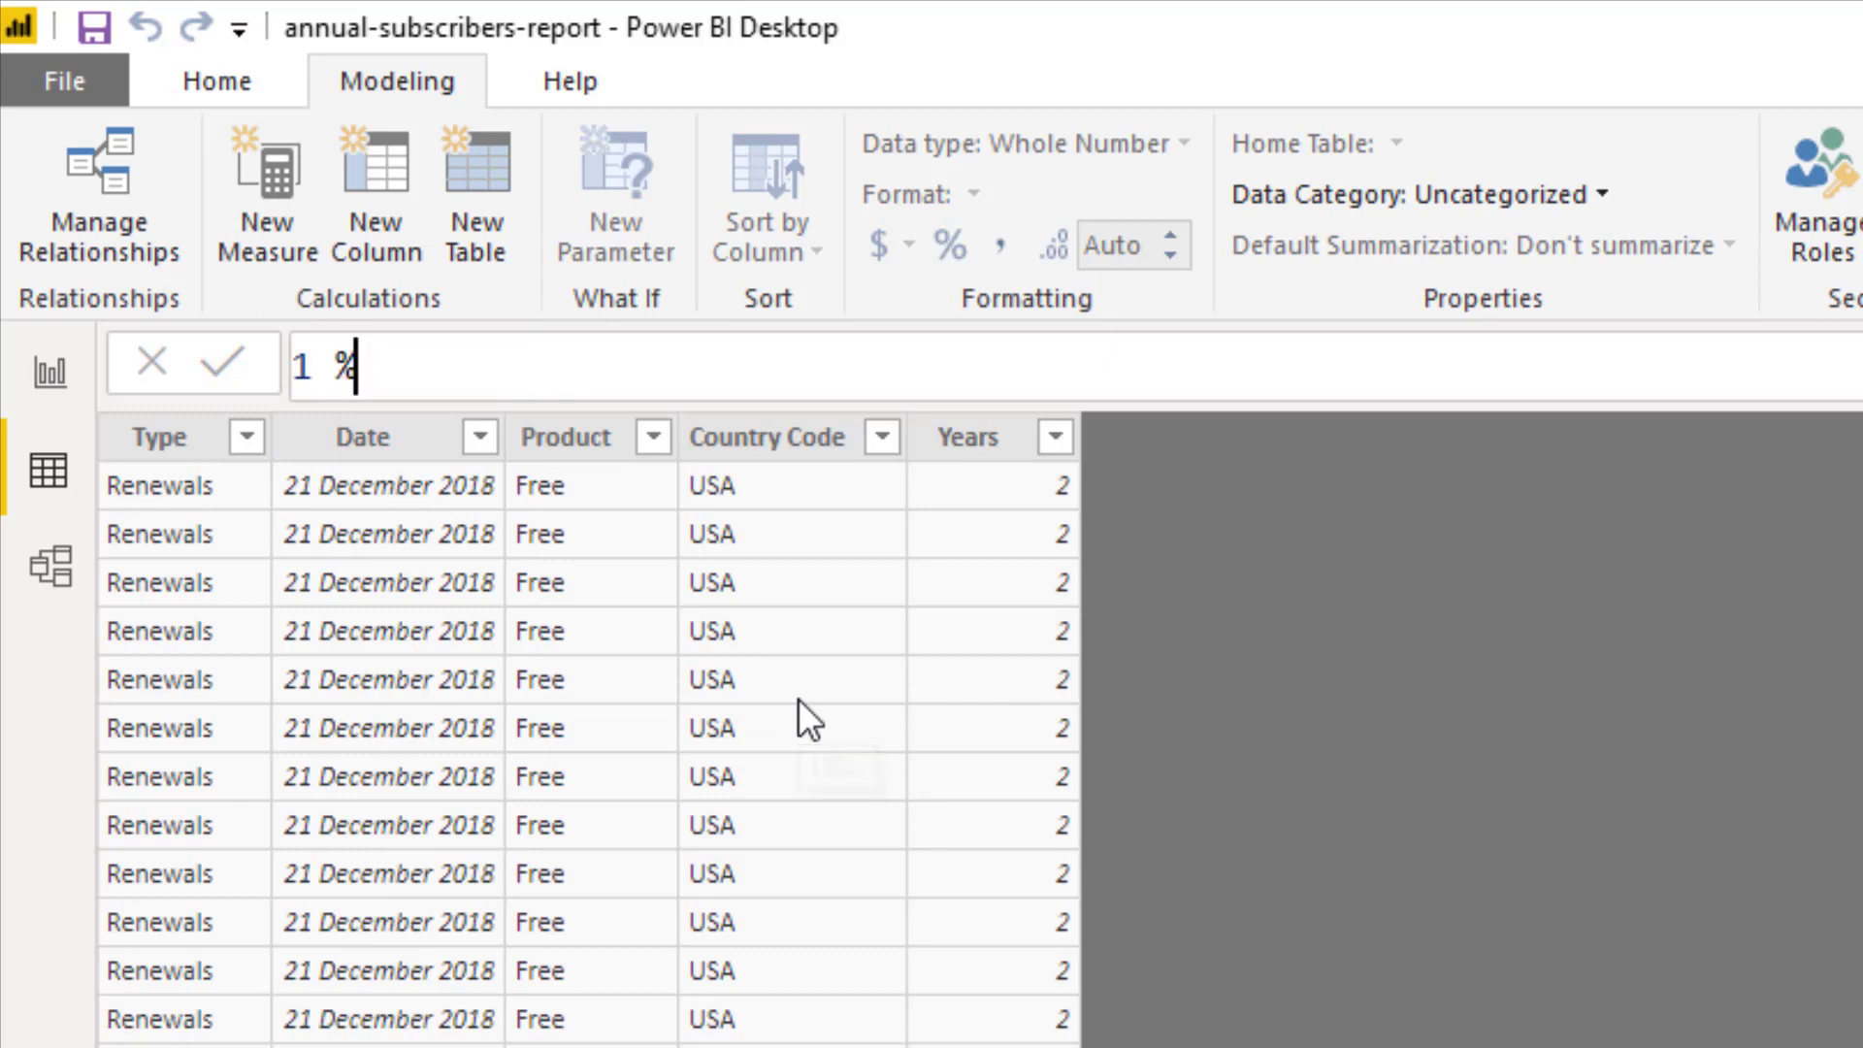
type(" Premium")
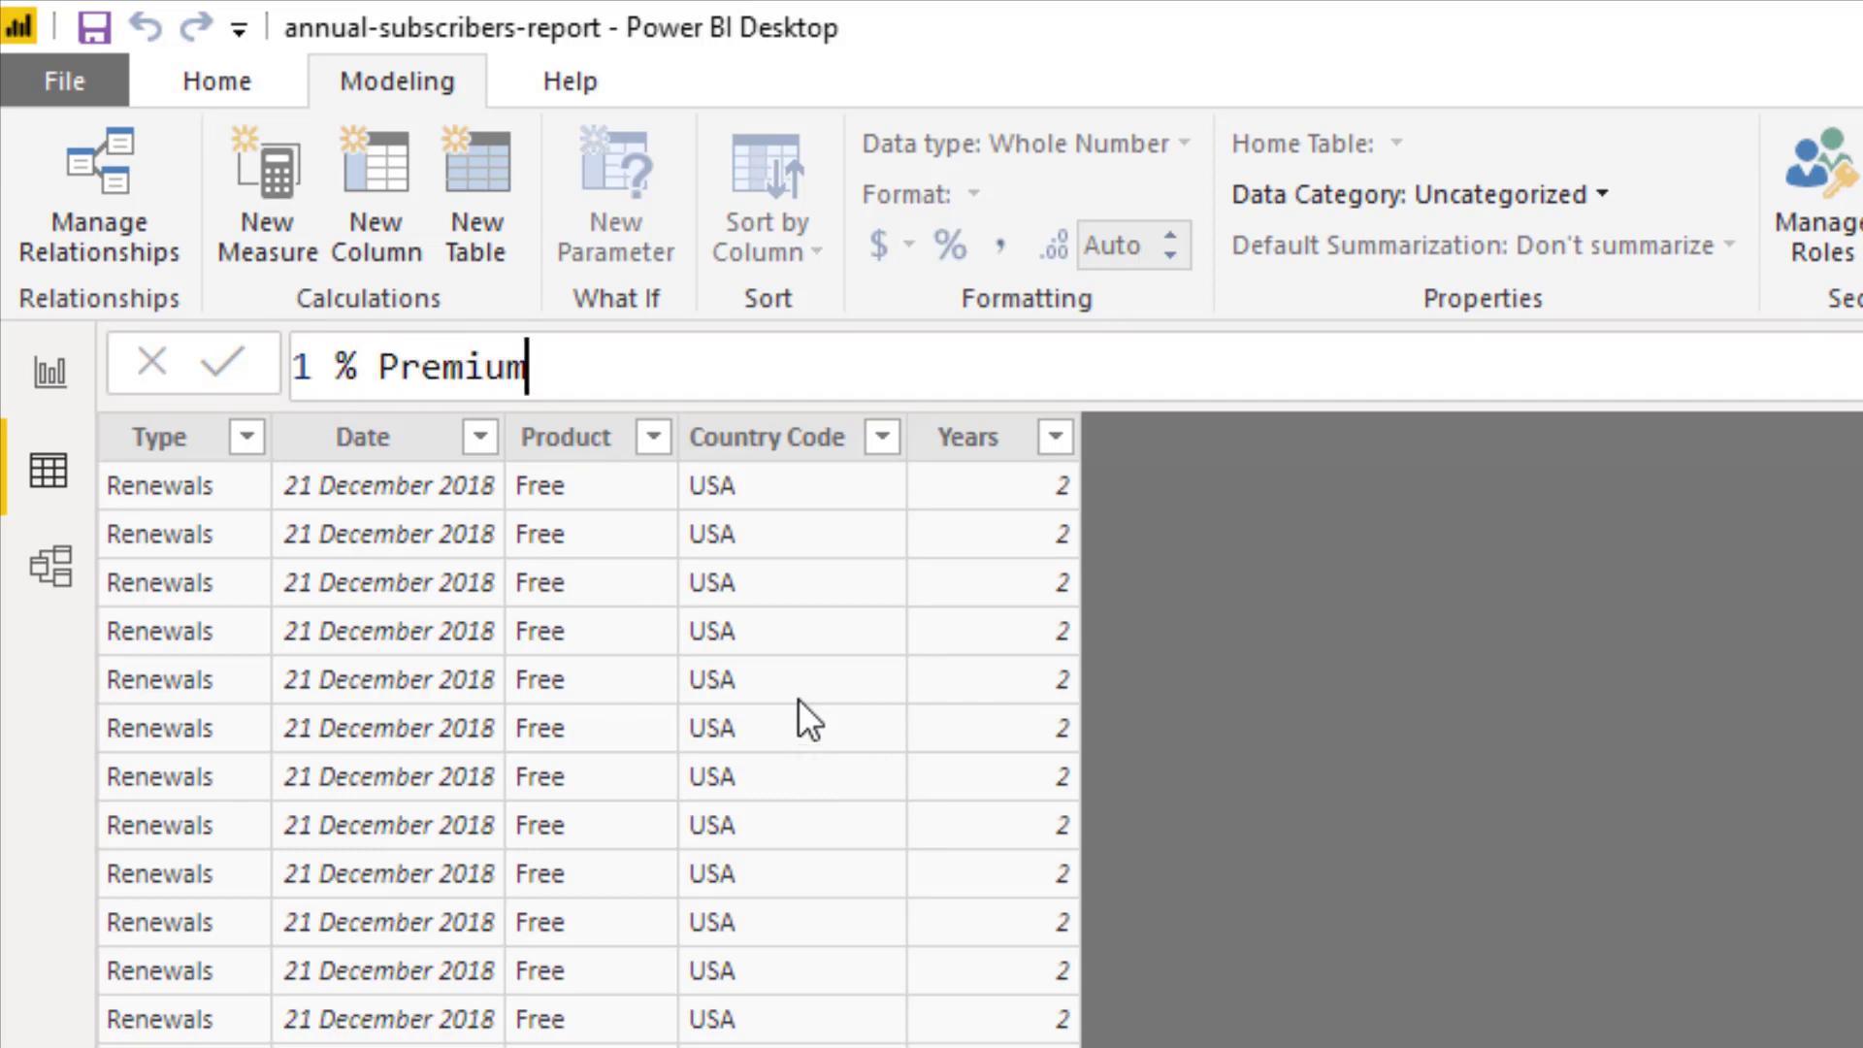
type(" =")
type("total")
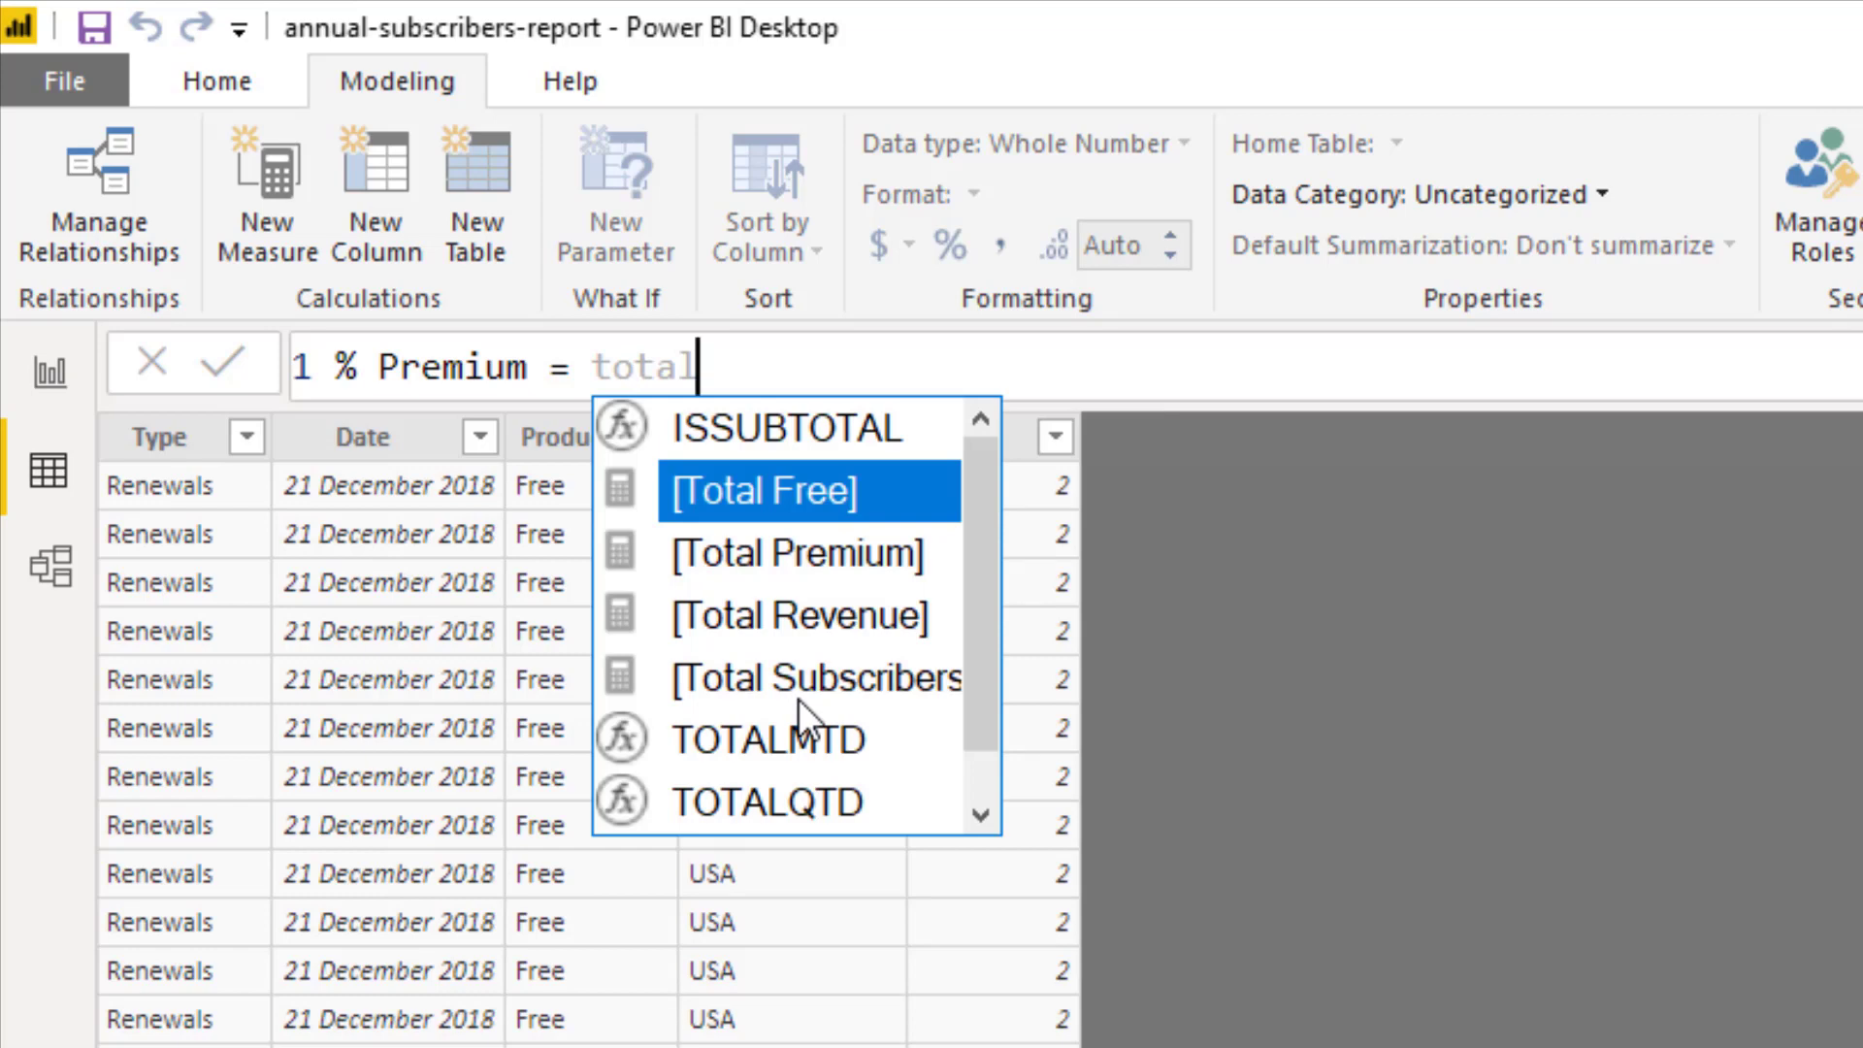
key("Down")
key("Tab")
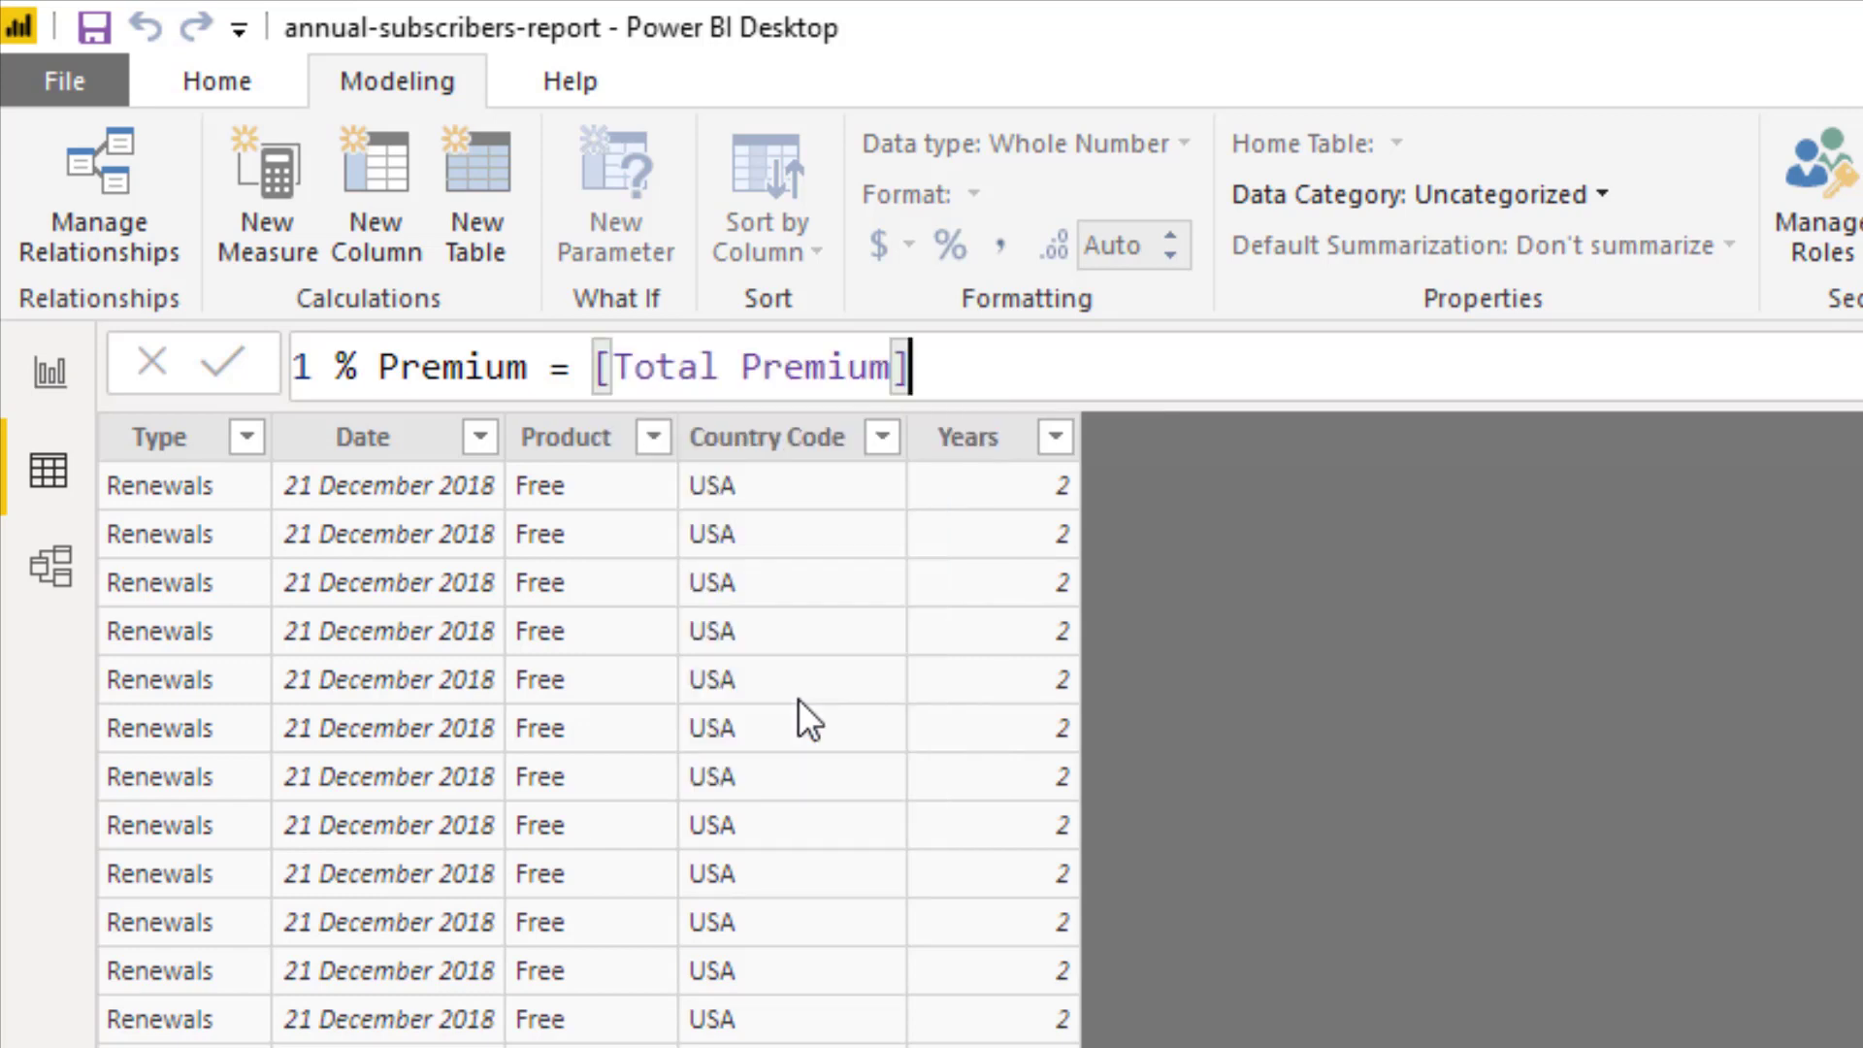
type("/")
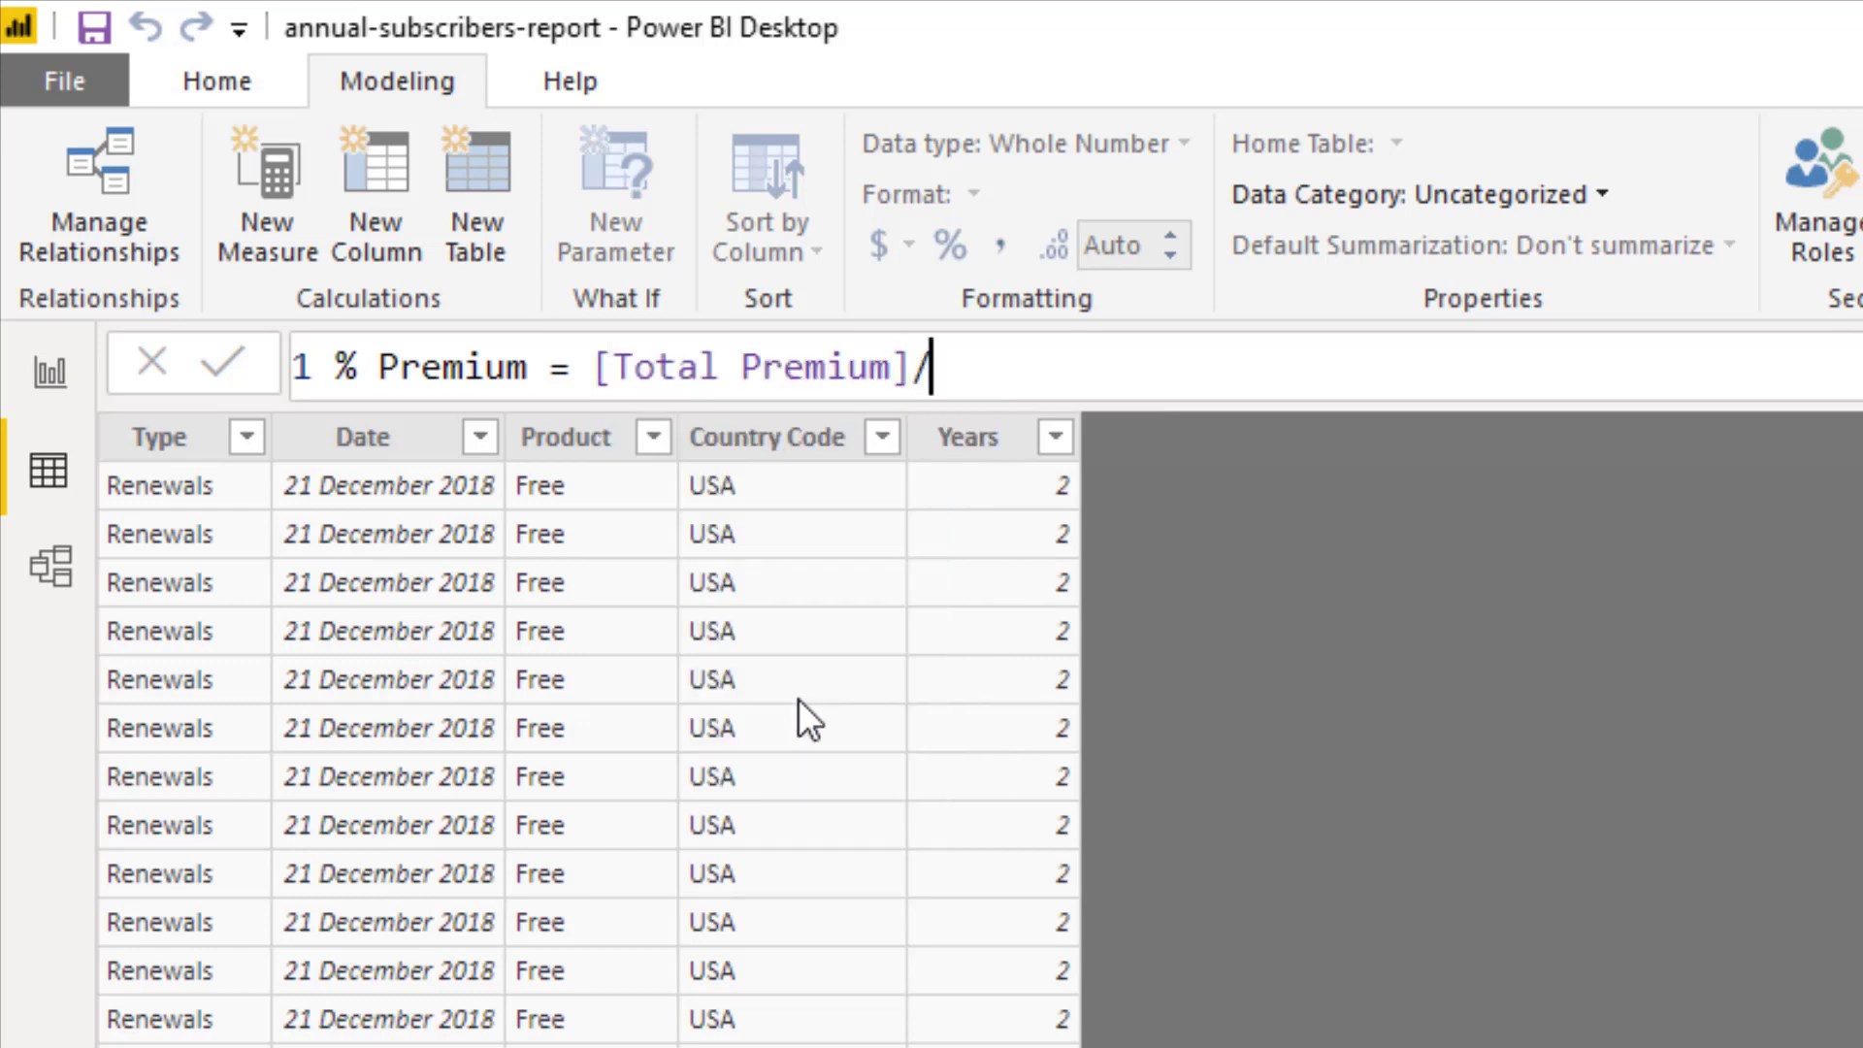
type("tot")
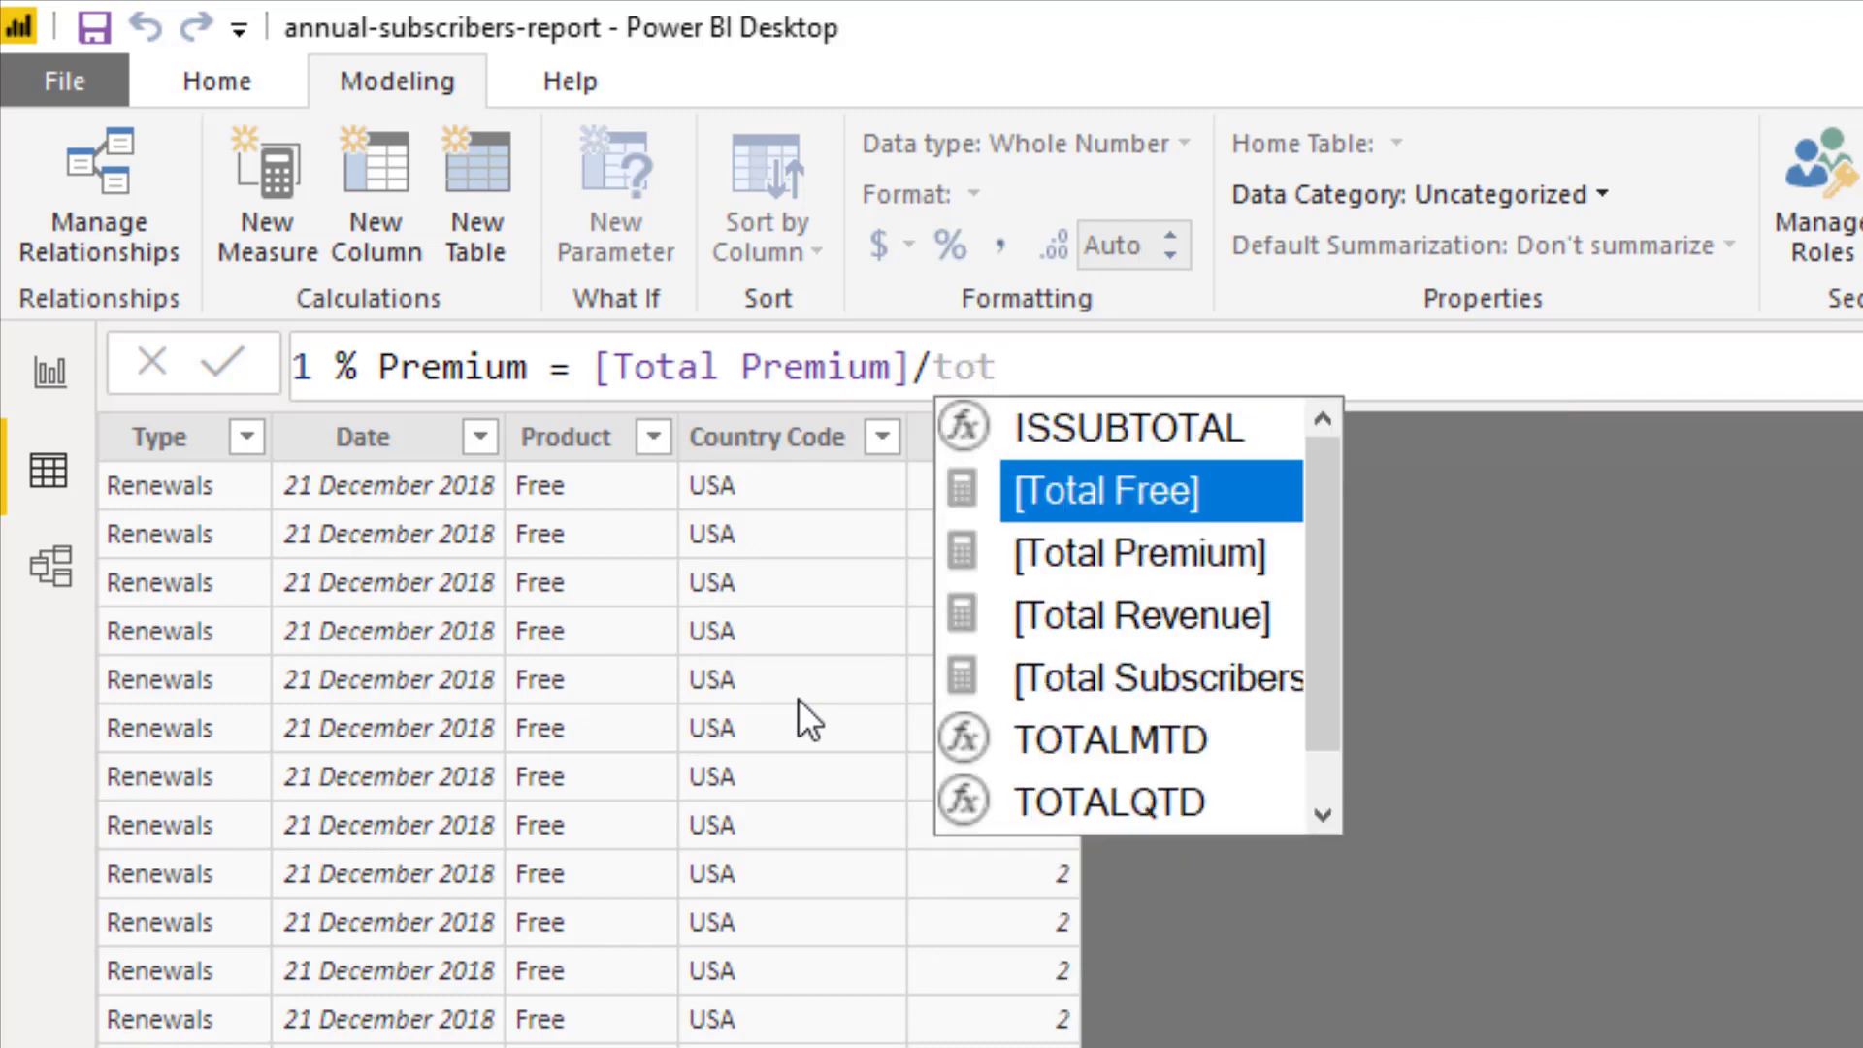
left_click(1219, 685)
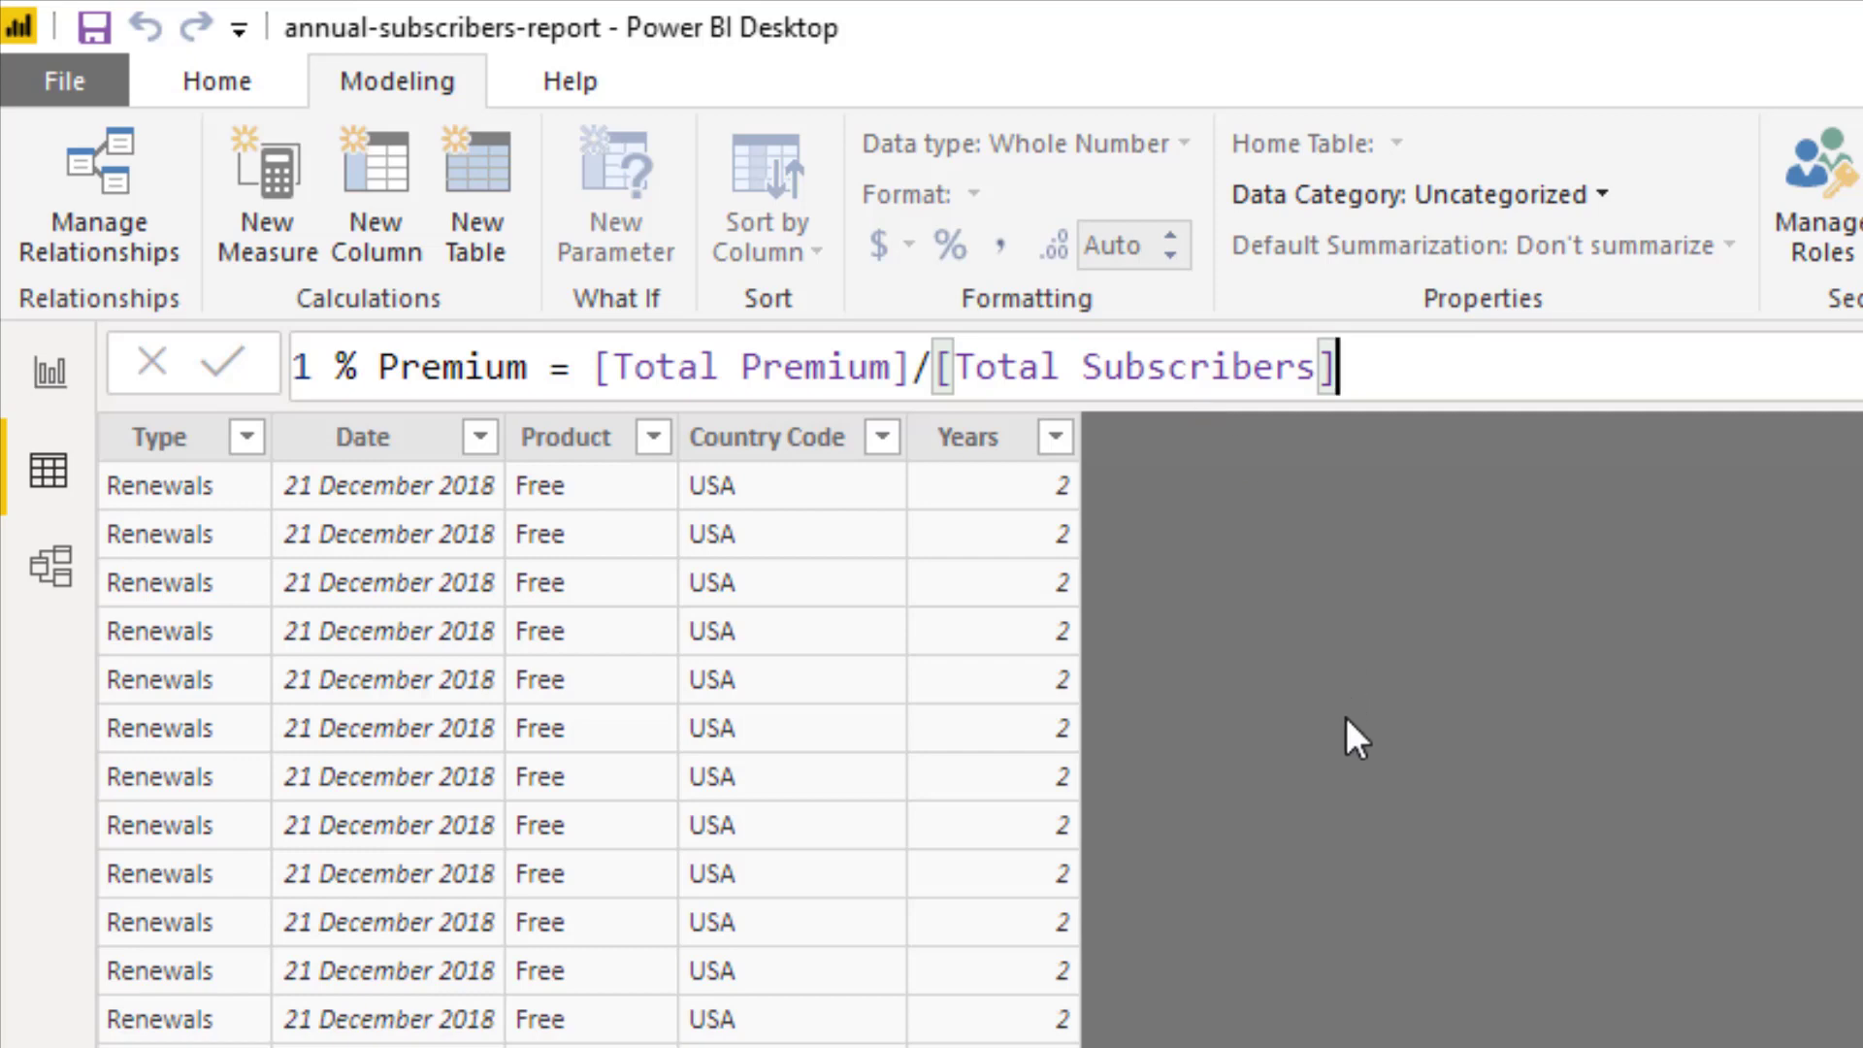
key("Return")
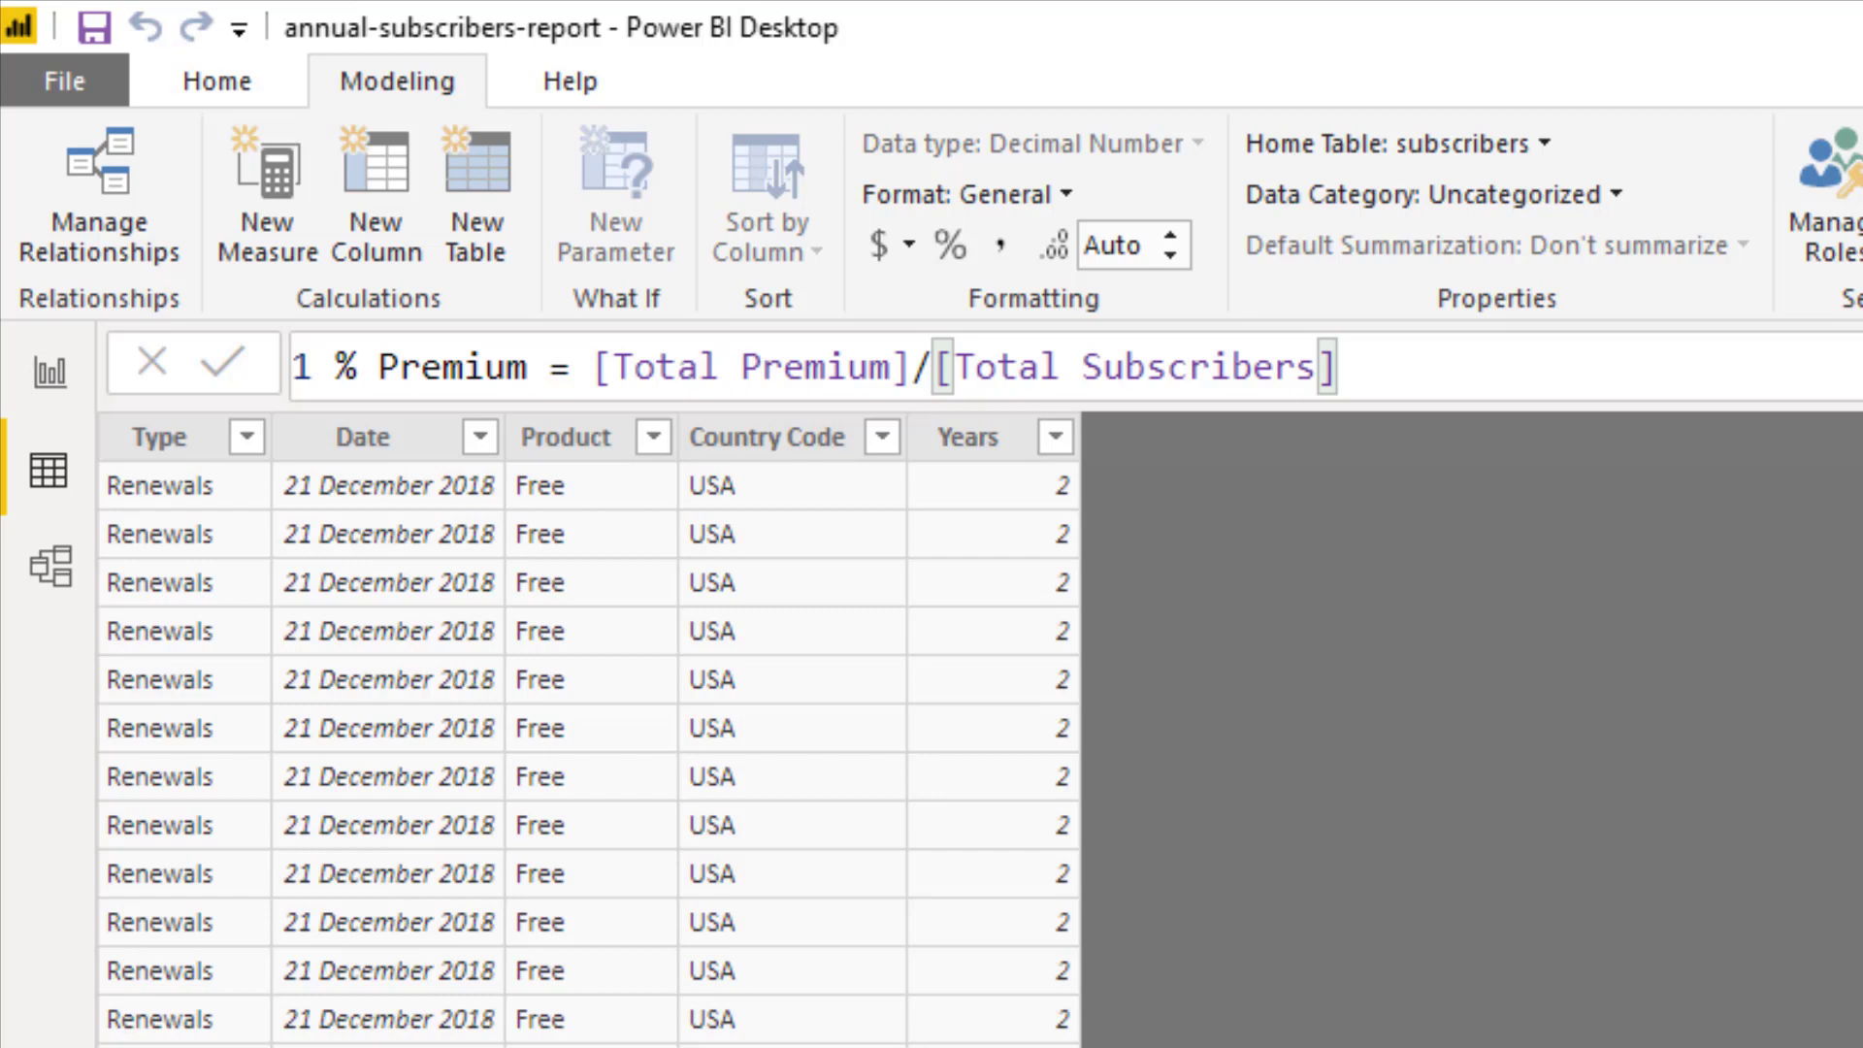
left_click(40, 377)
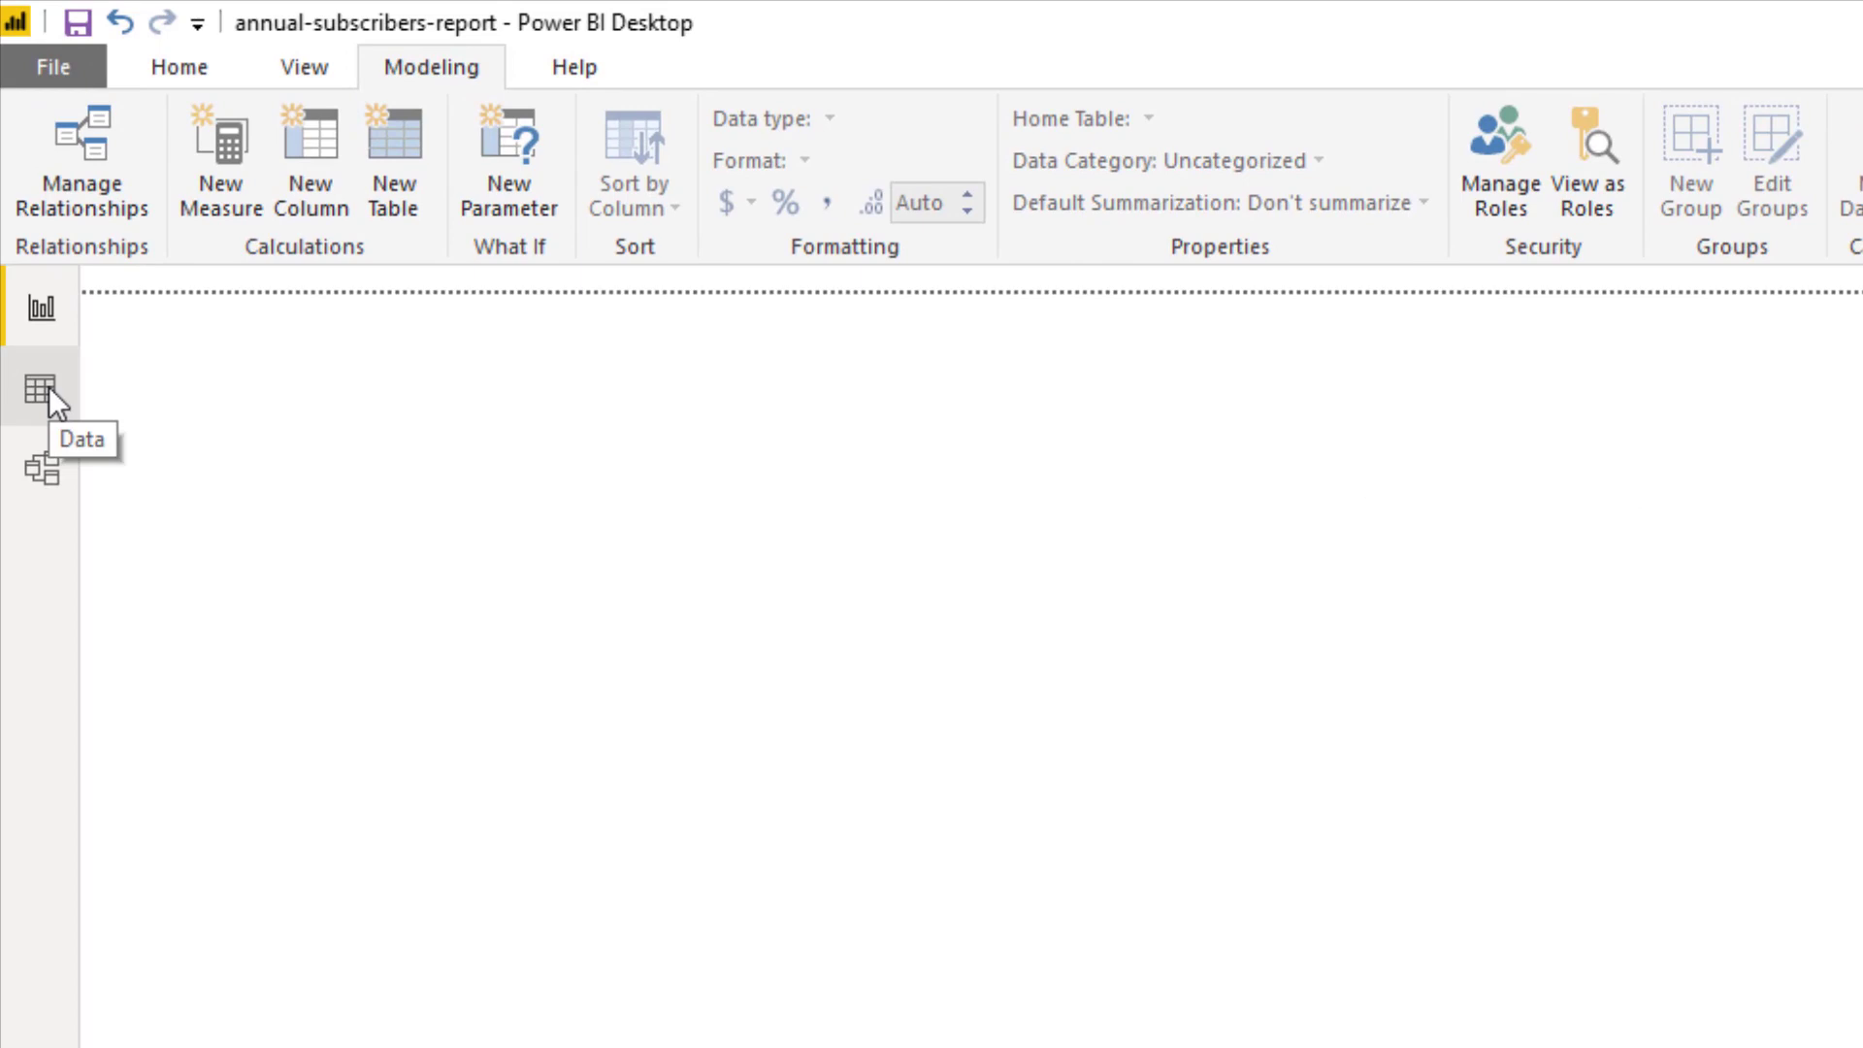
left_click(48, 386)
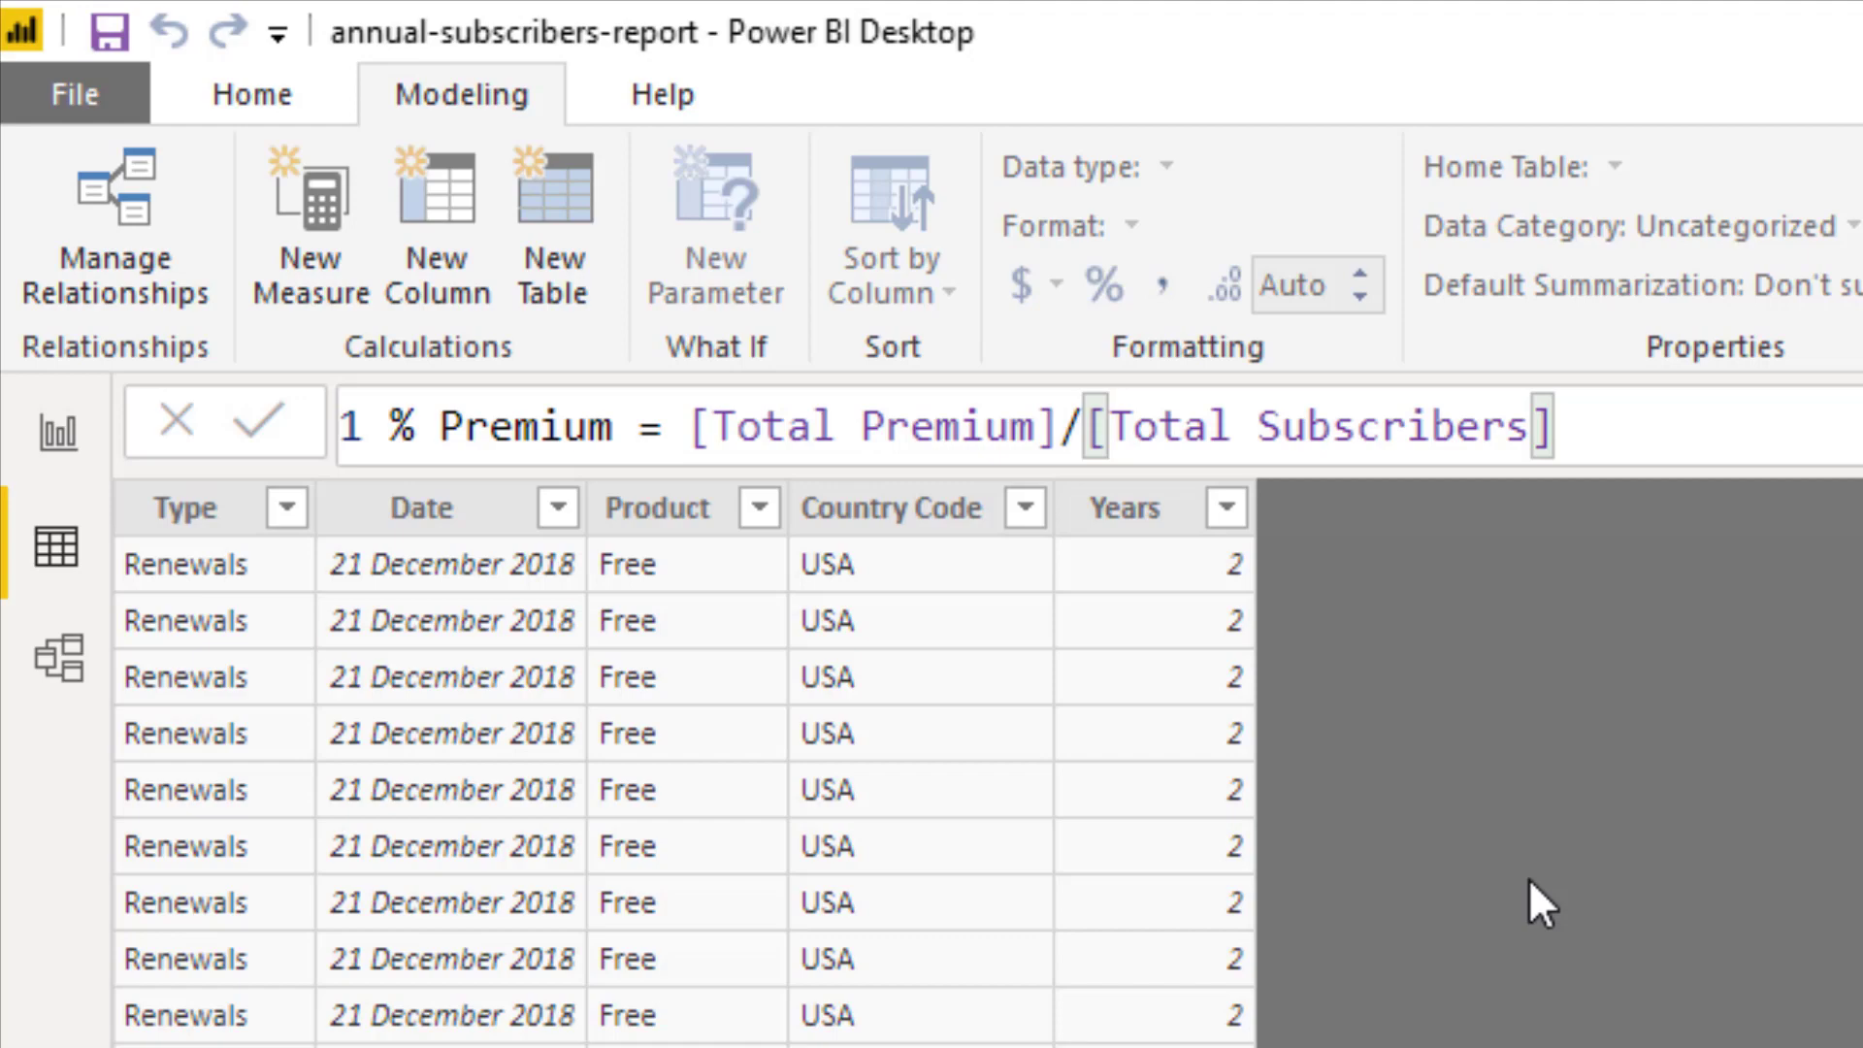
Step: Rewrite the % Premium formula as divide([Total Premium],[Total Subscribers],0)
left_click(691, 427)
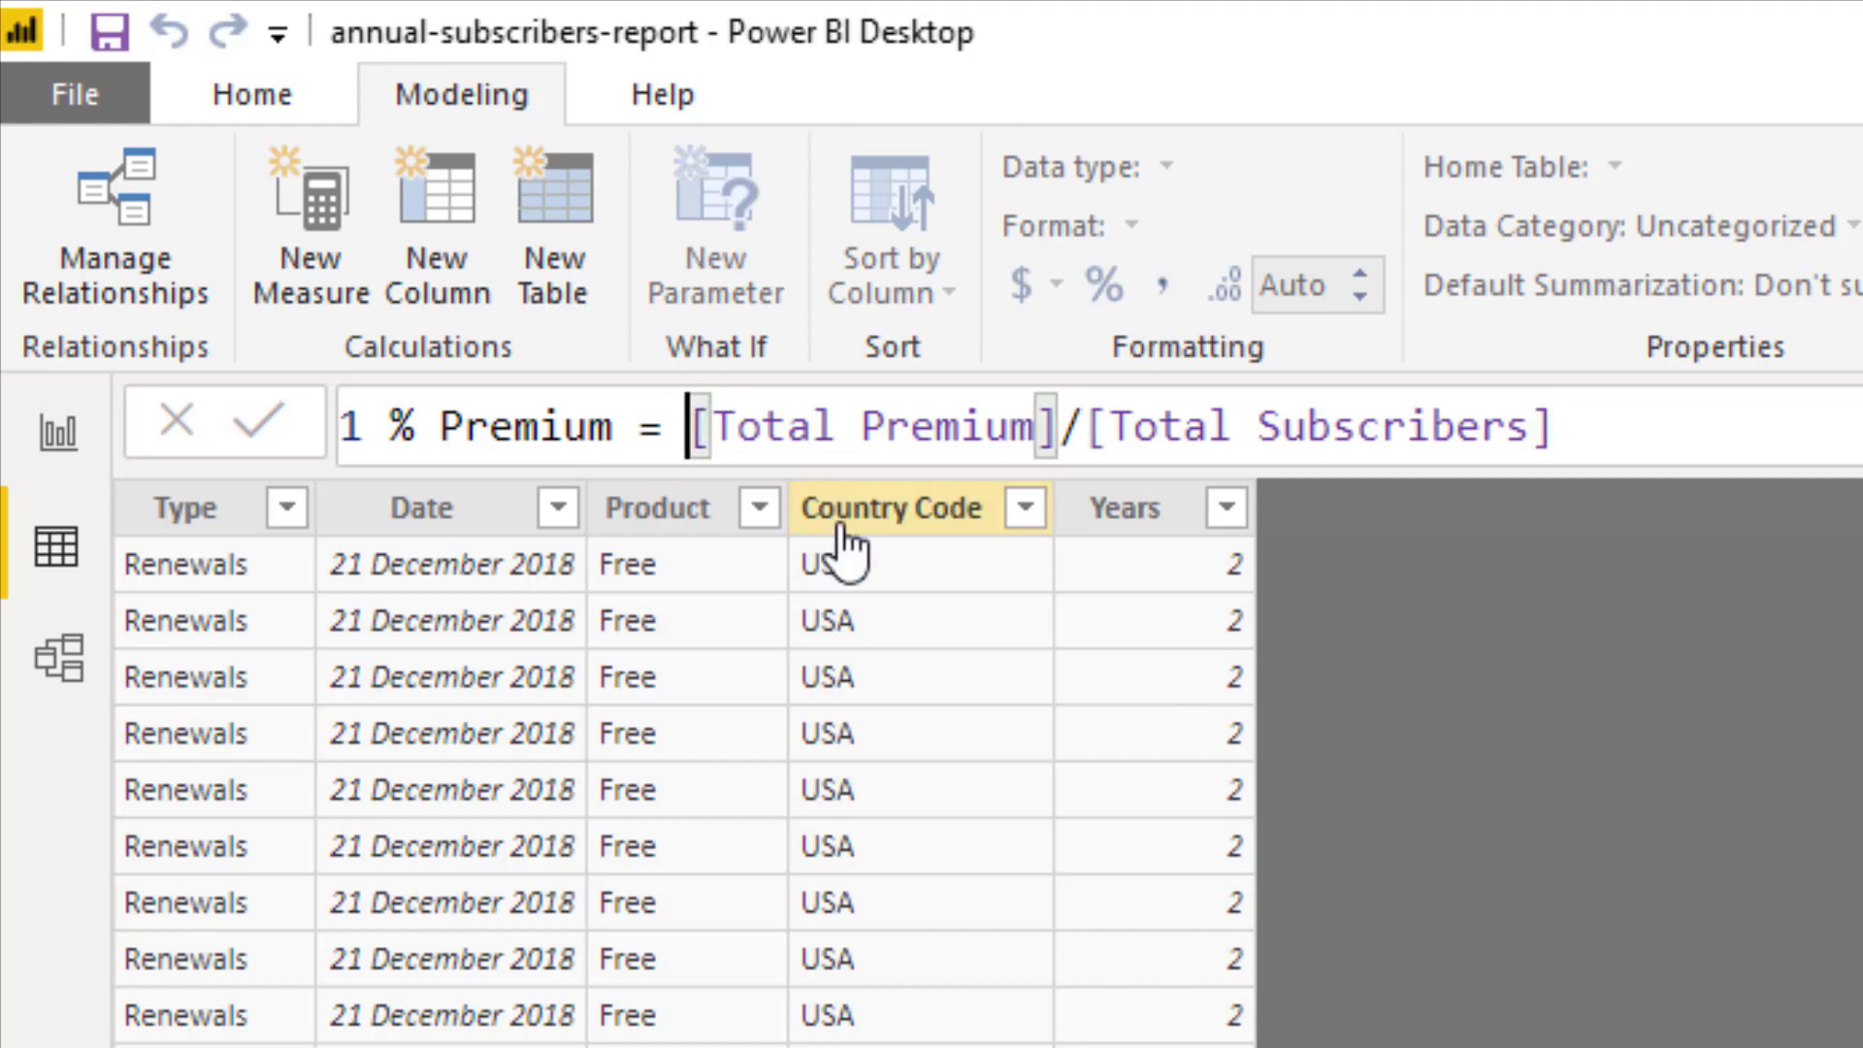
type("divide")
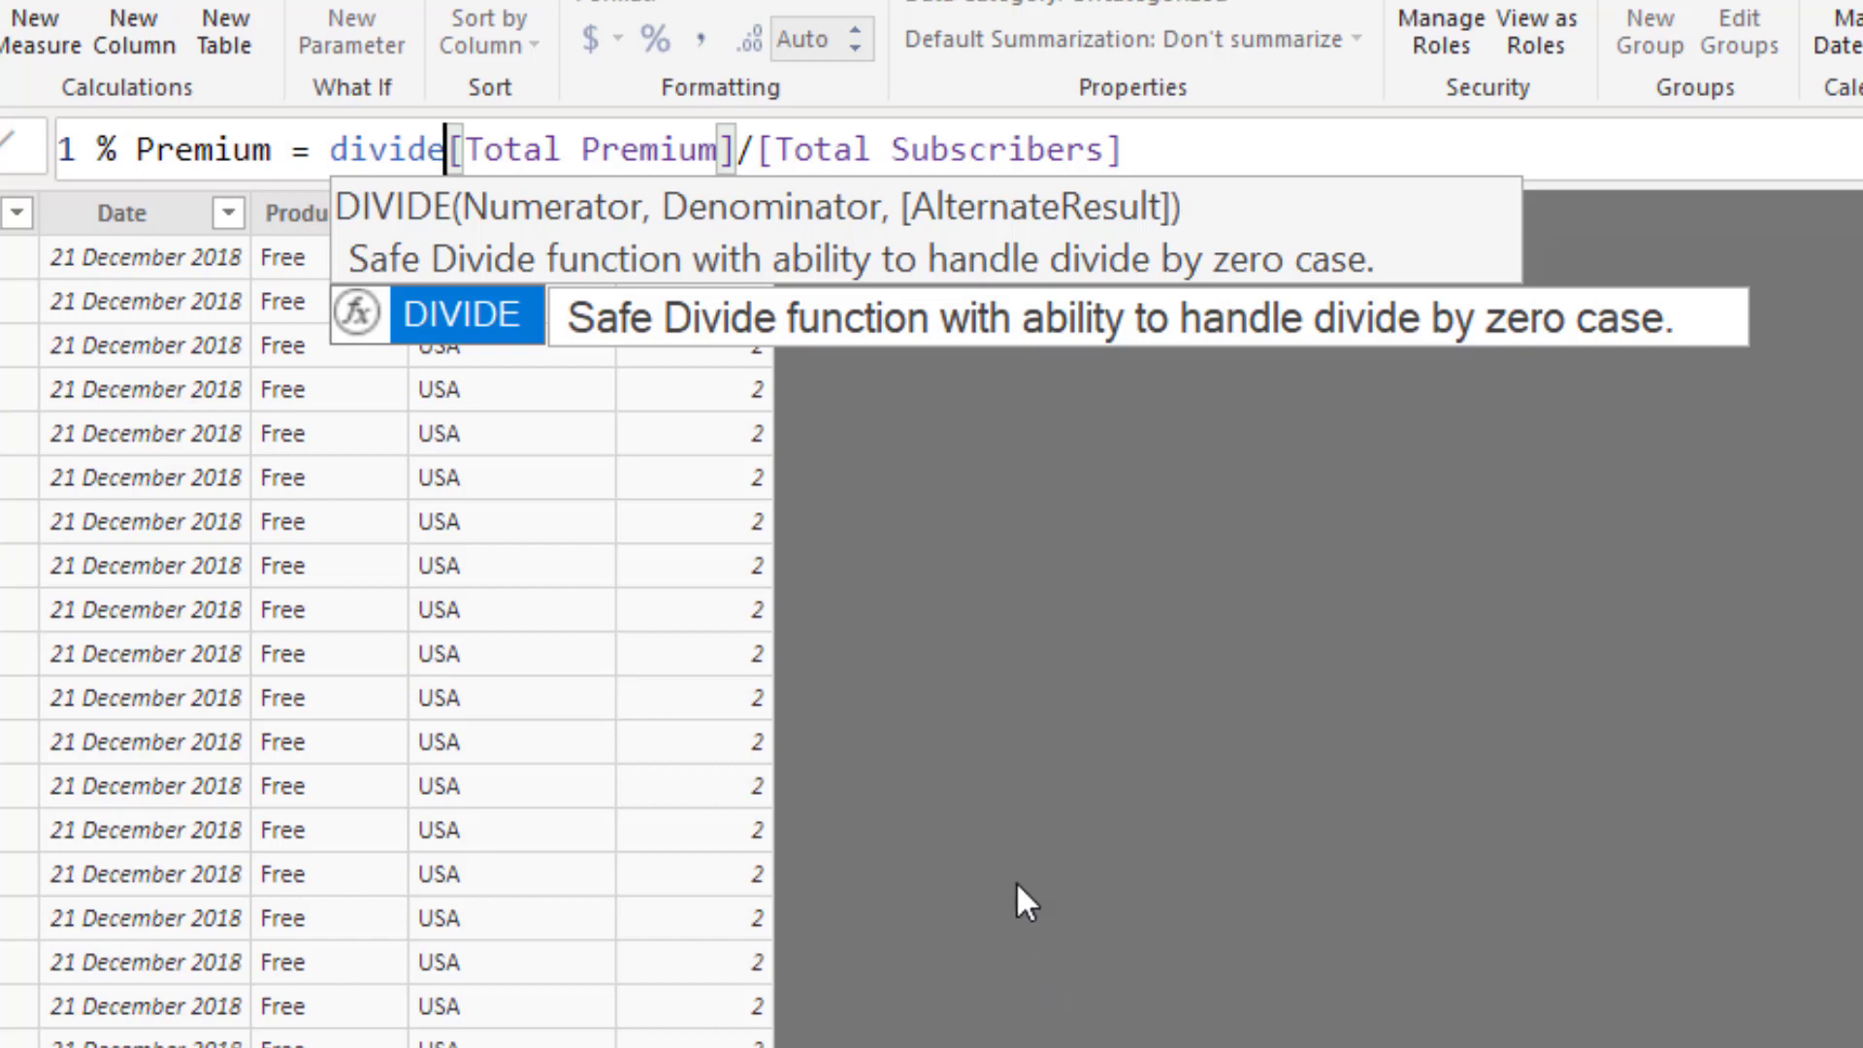
double_click(445, 152)
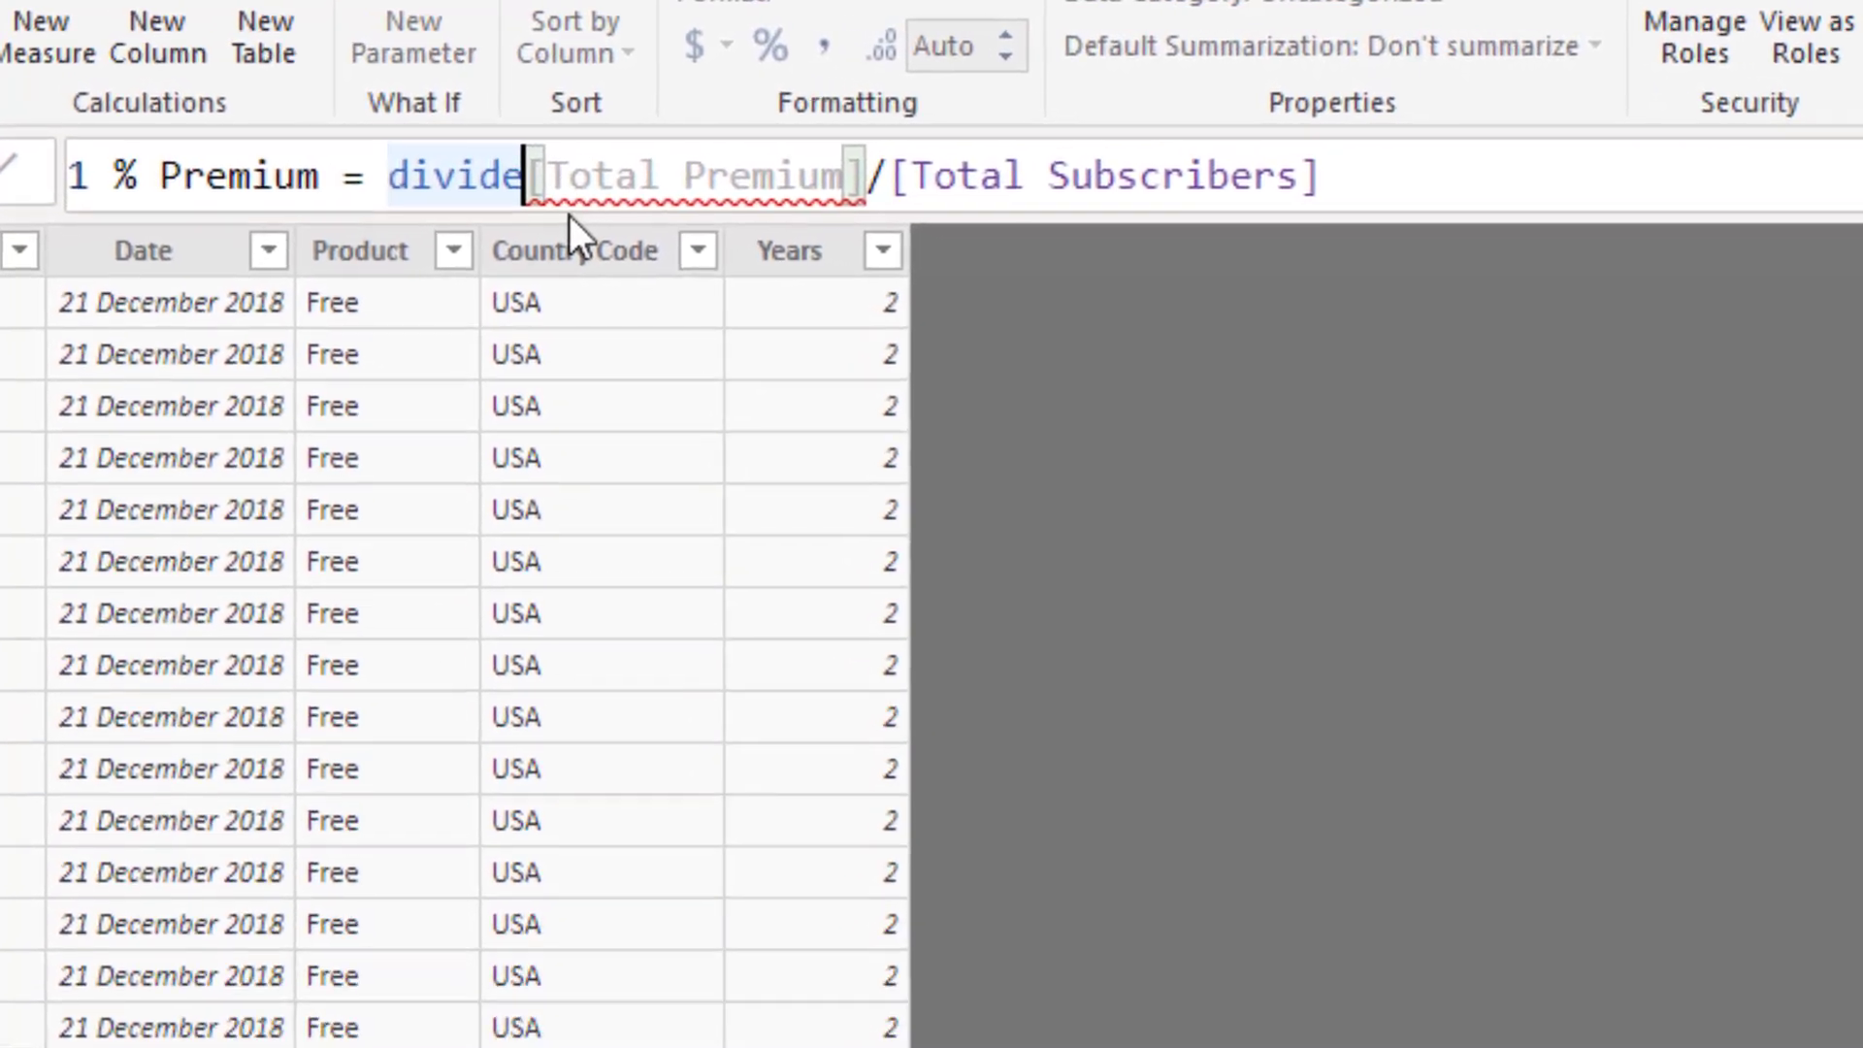
type("(")
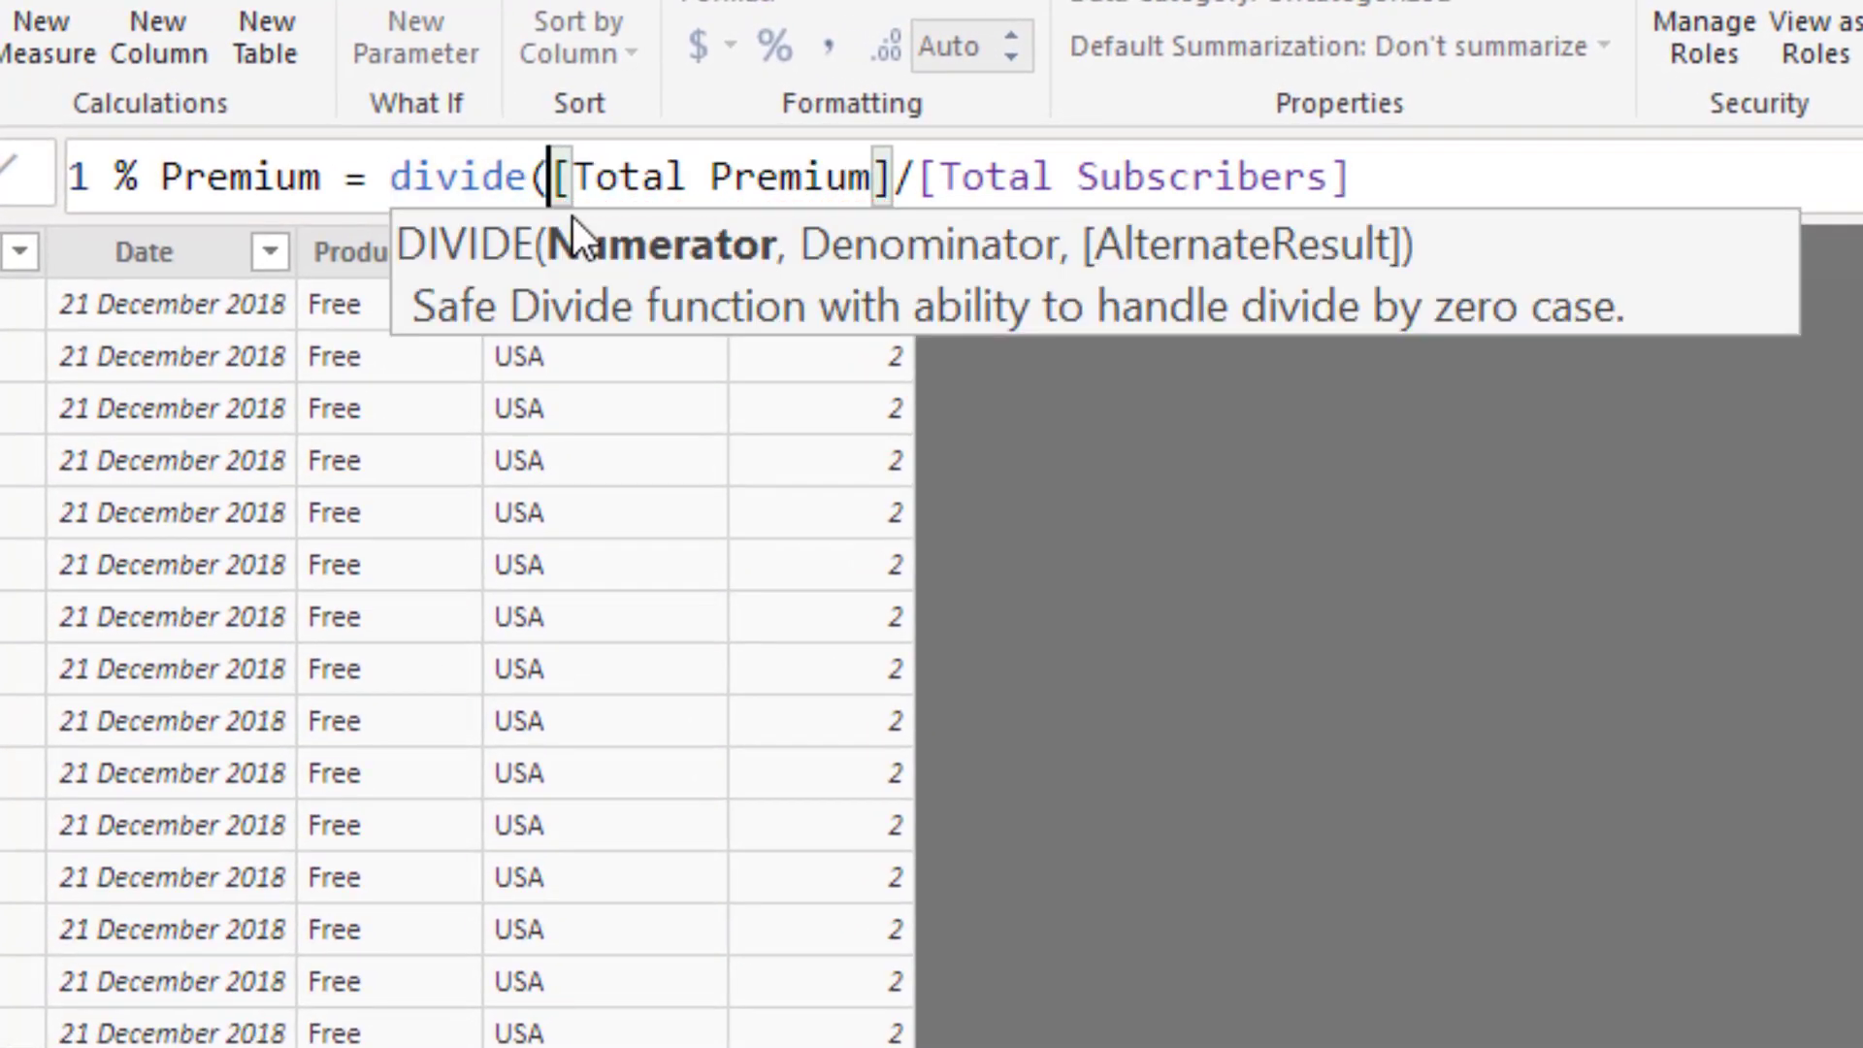
left_click(758, 176)
left_click(927, 177)
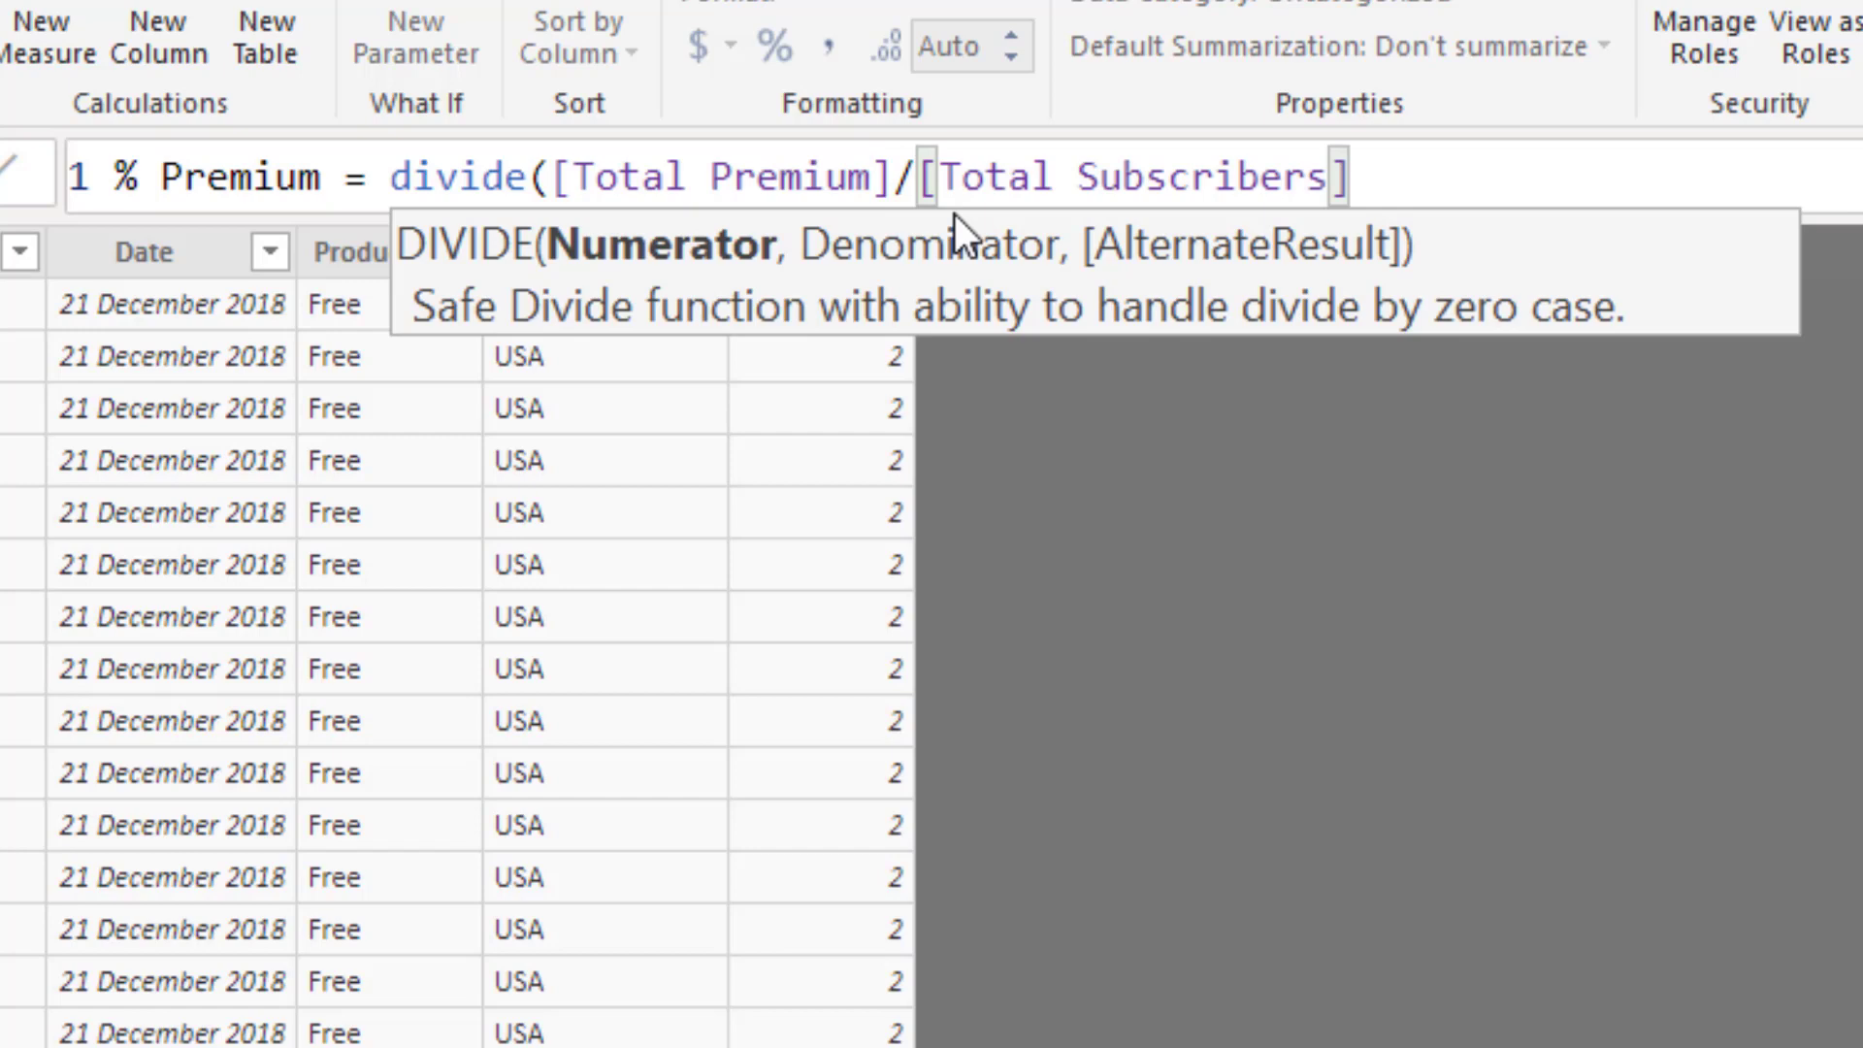
key("BackSpace")
type(",")
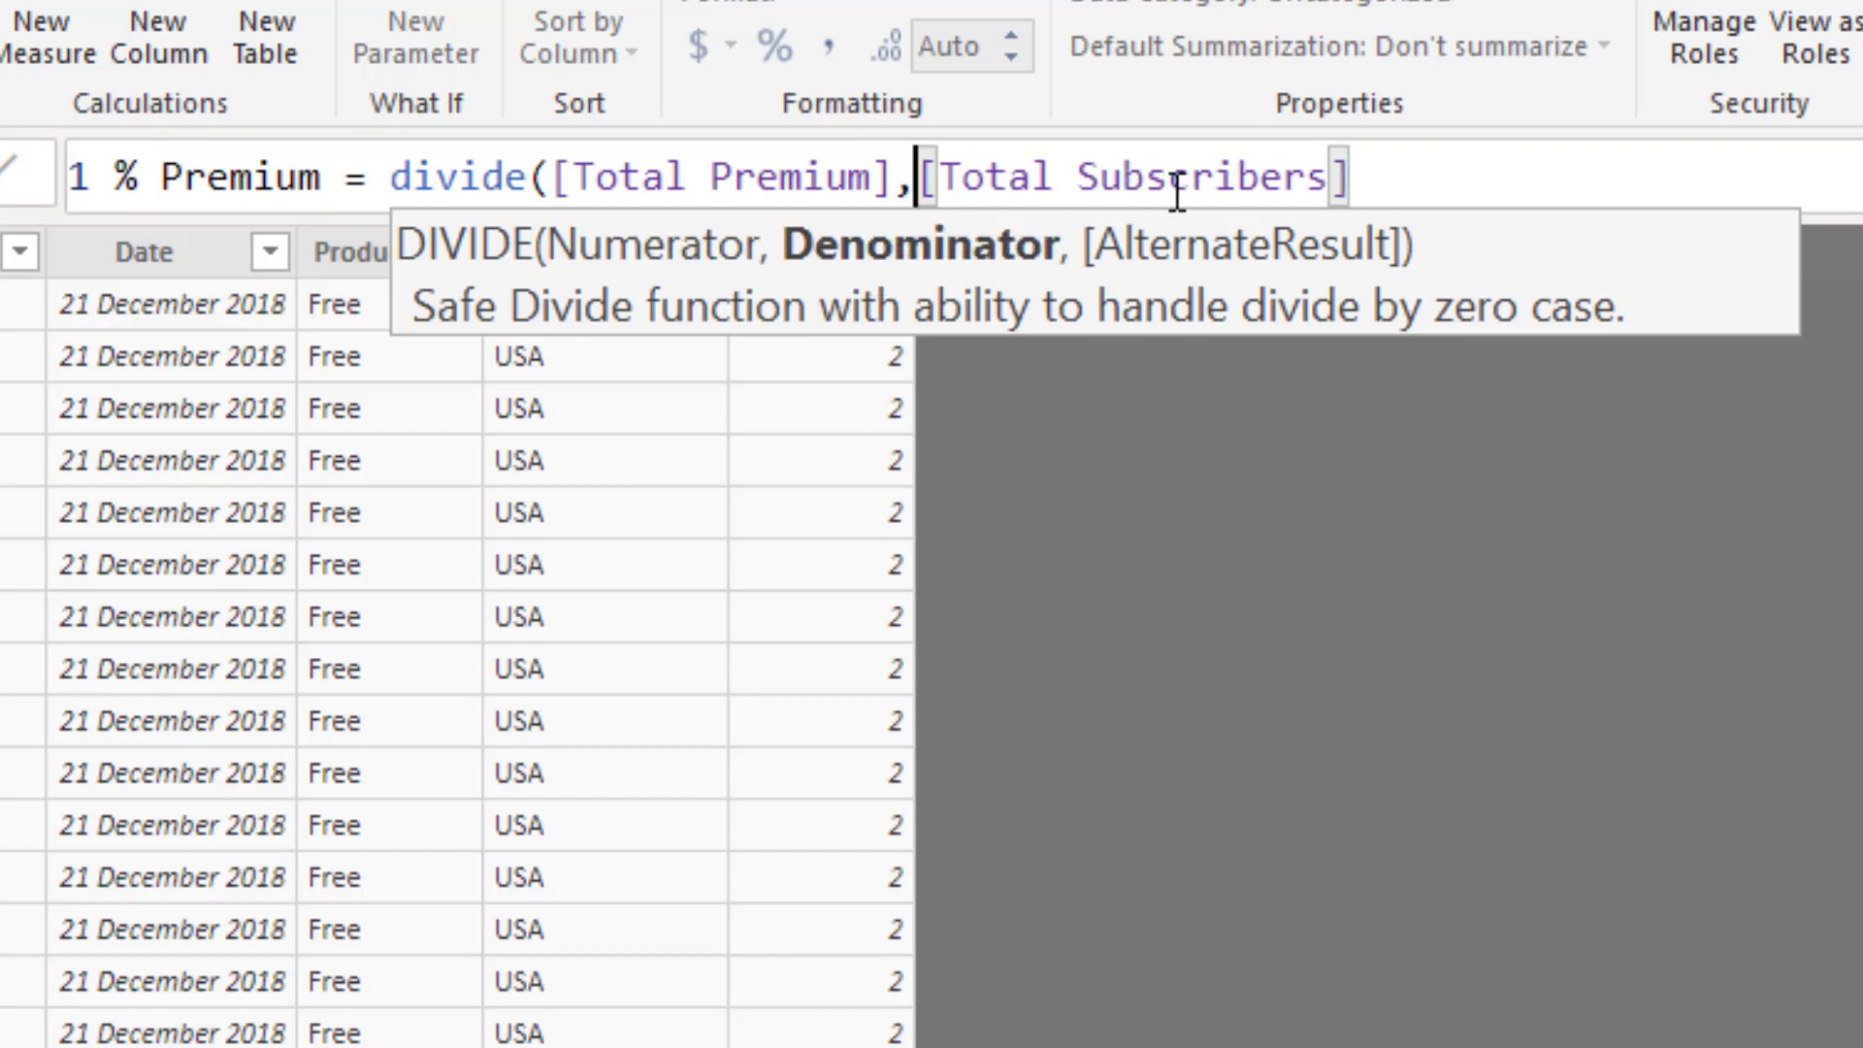
left_click(1389, 169)
type(",")
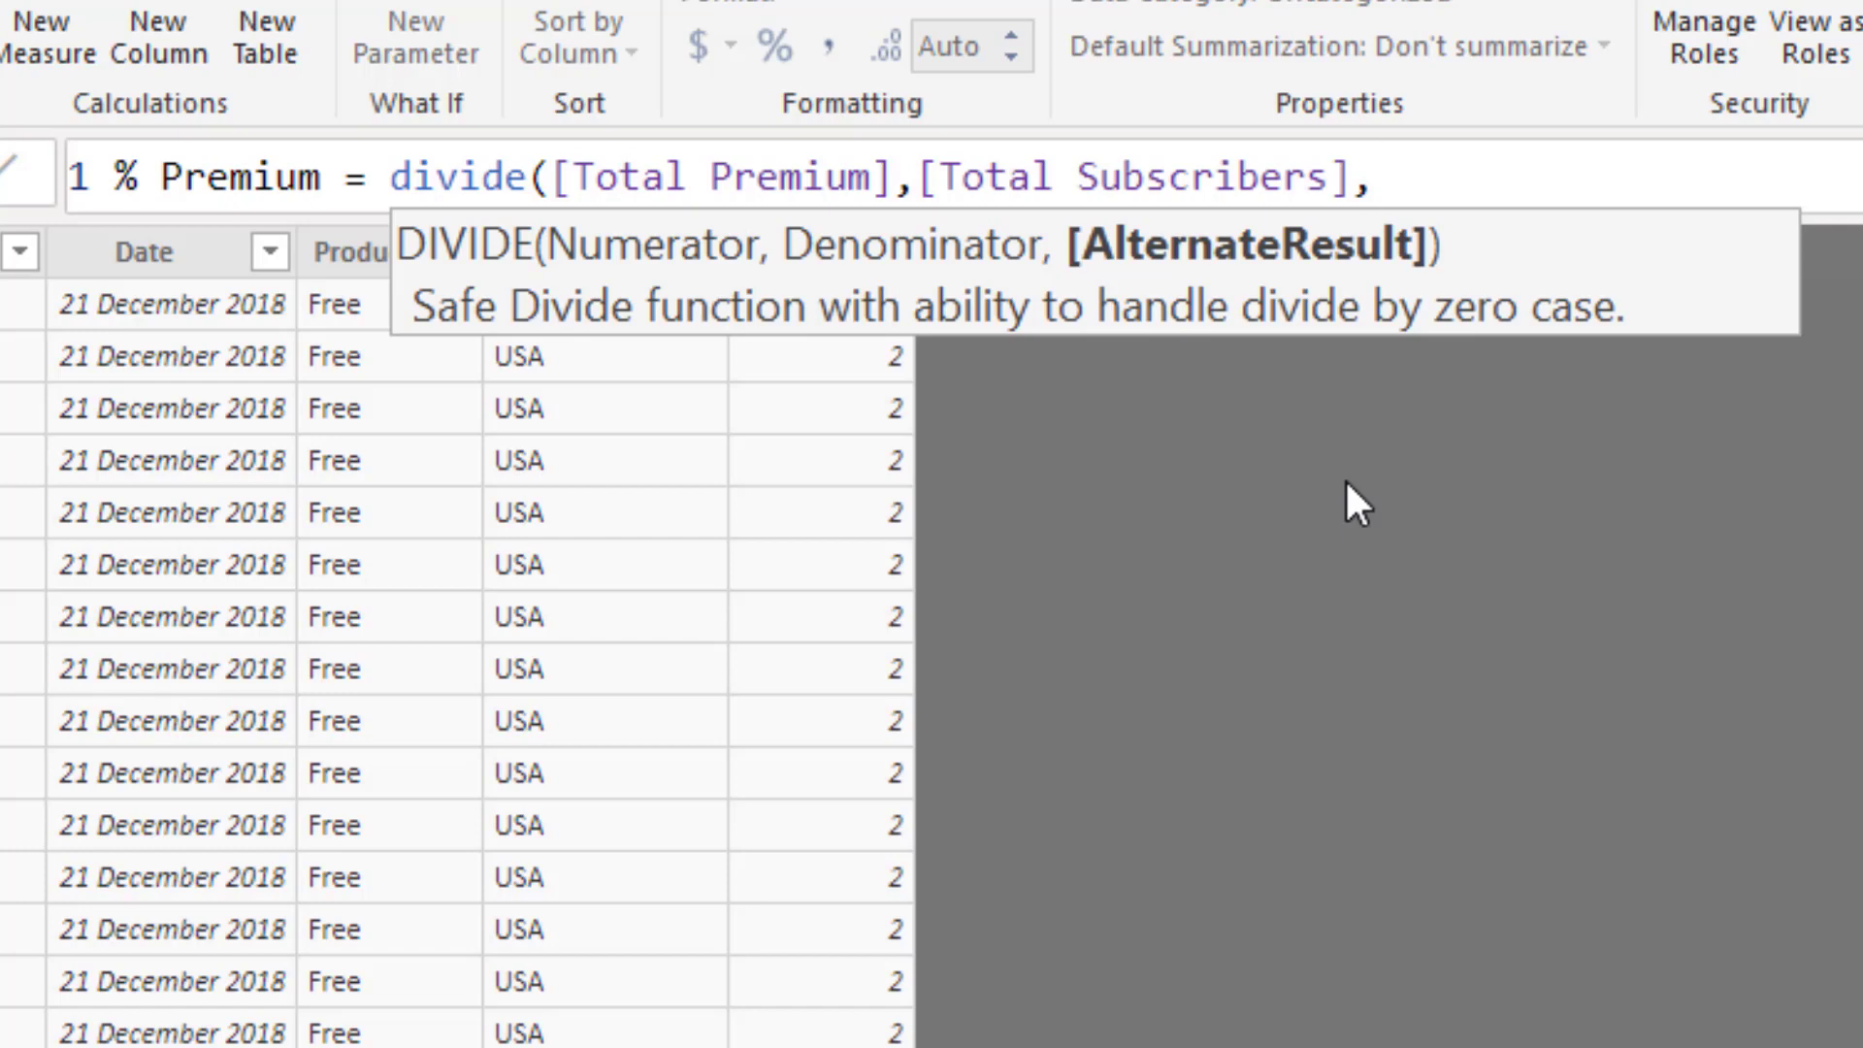
type("0)")
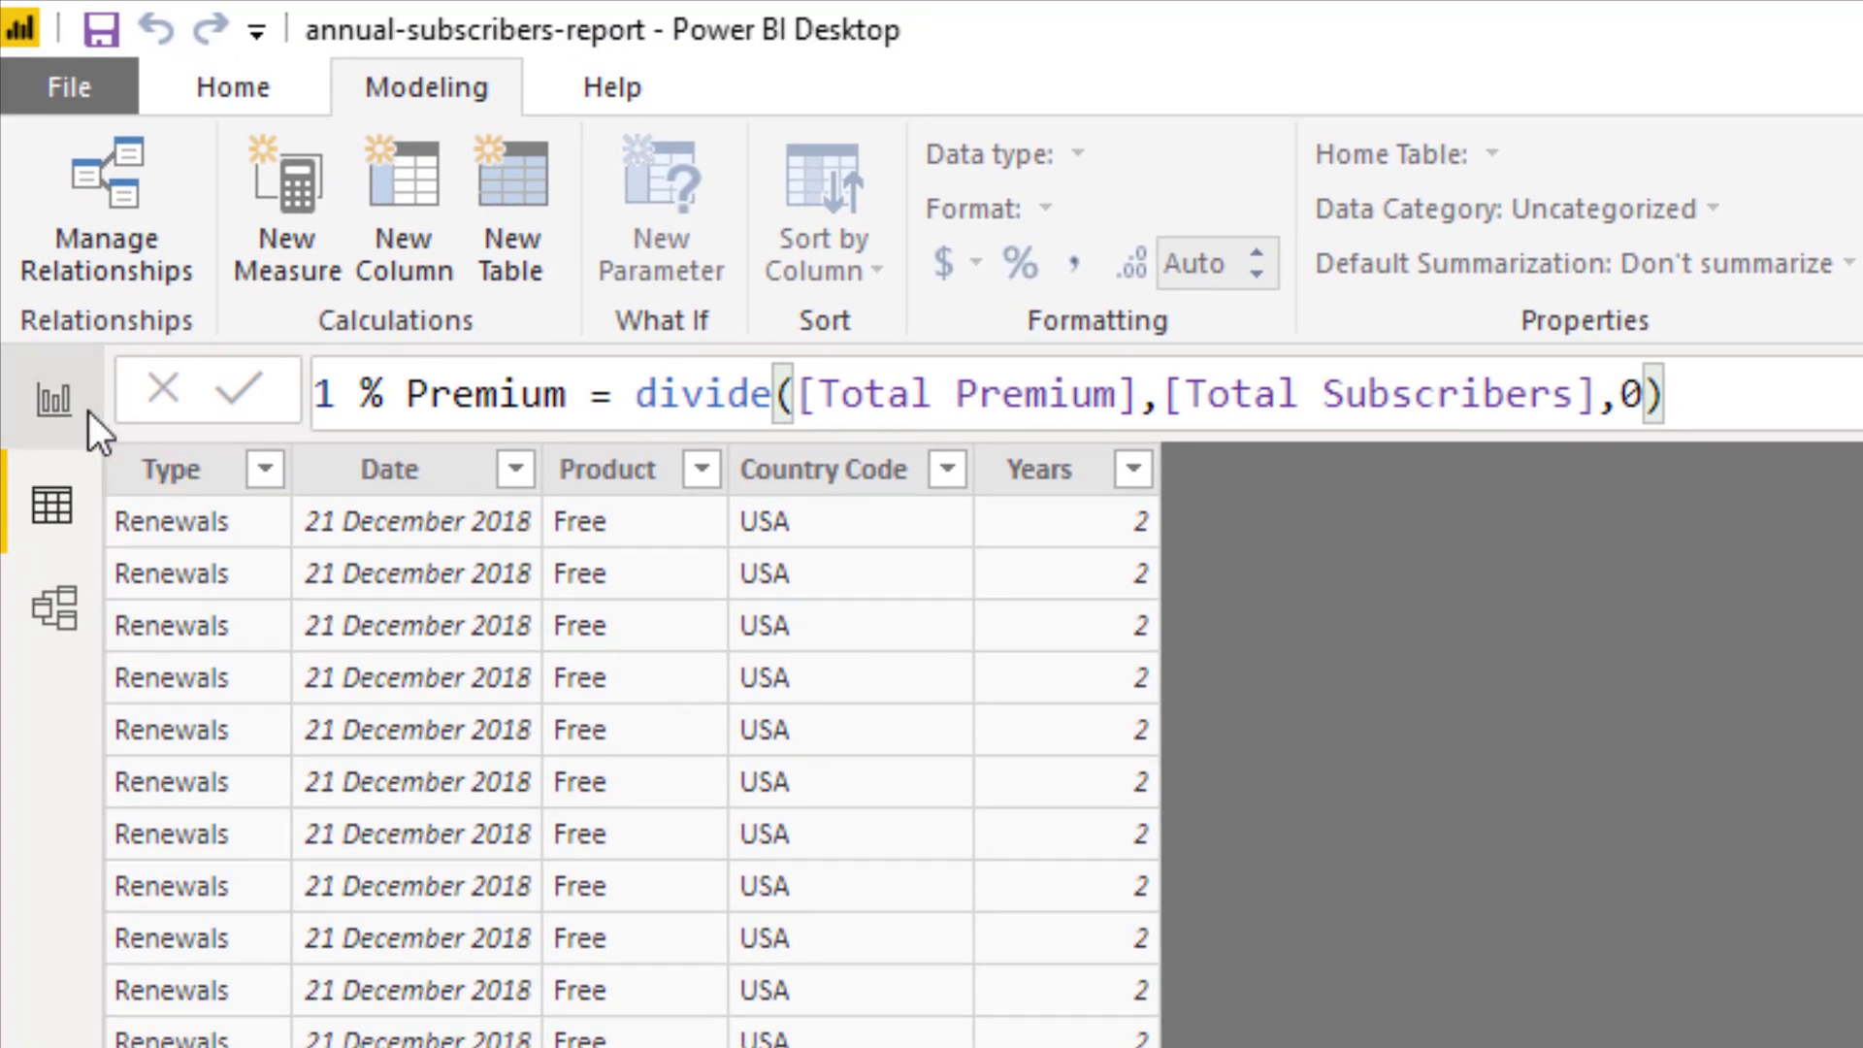
Step: Place % Premium on the report page as a column chart showing 0.41
left_click(80, 408)
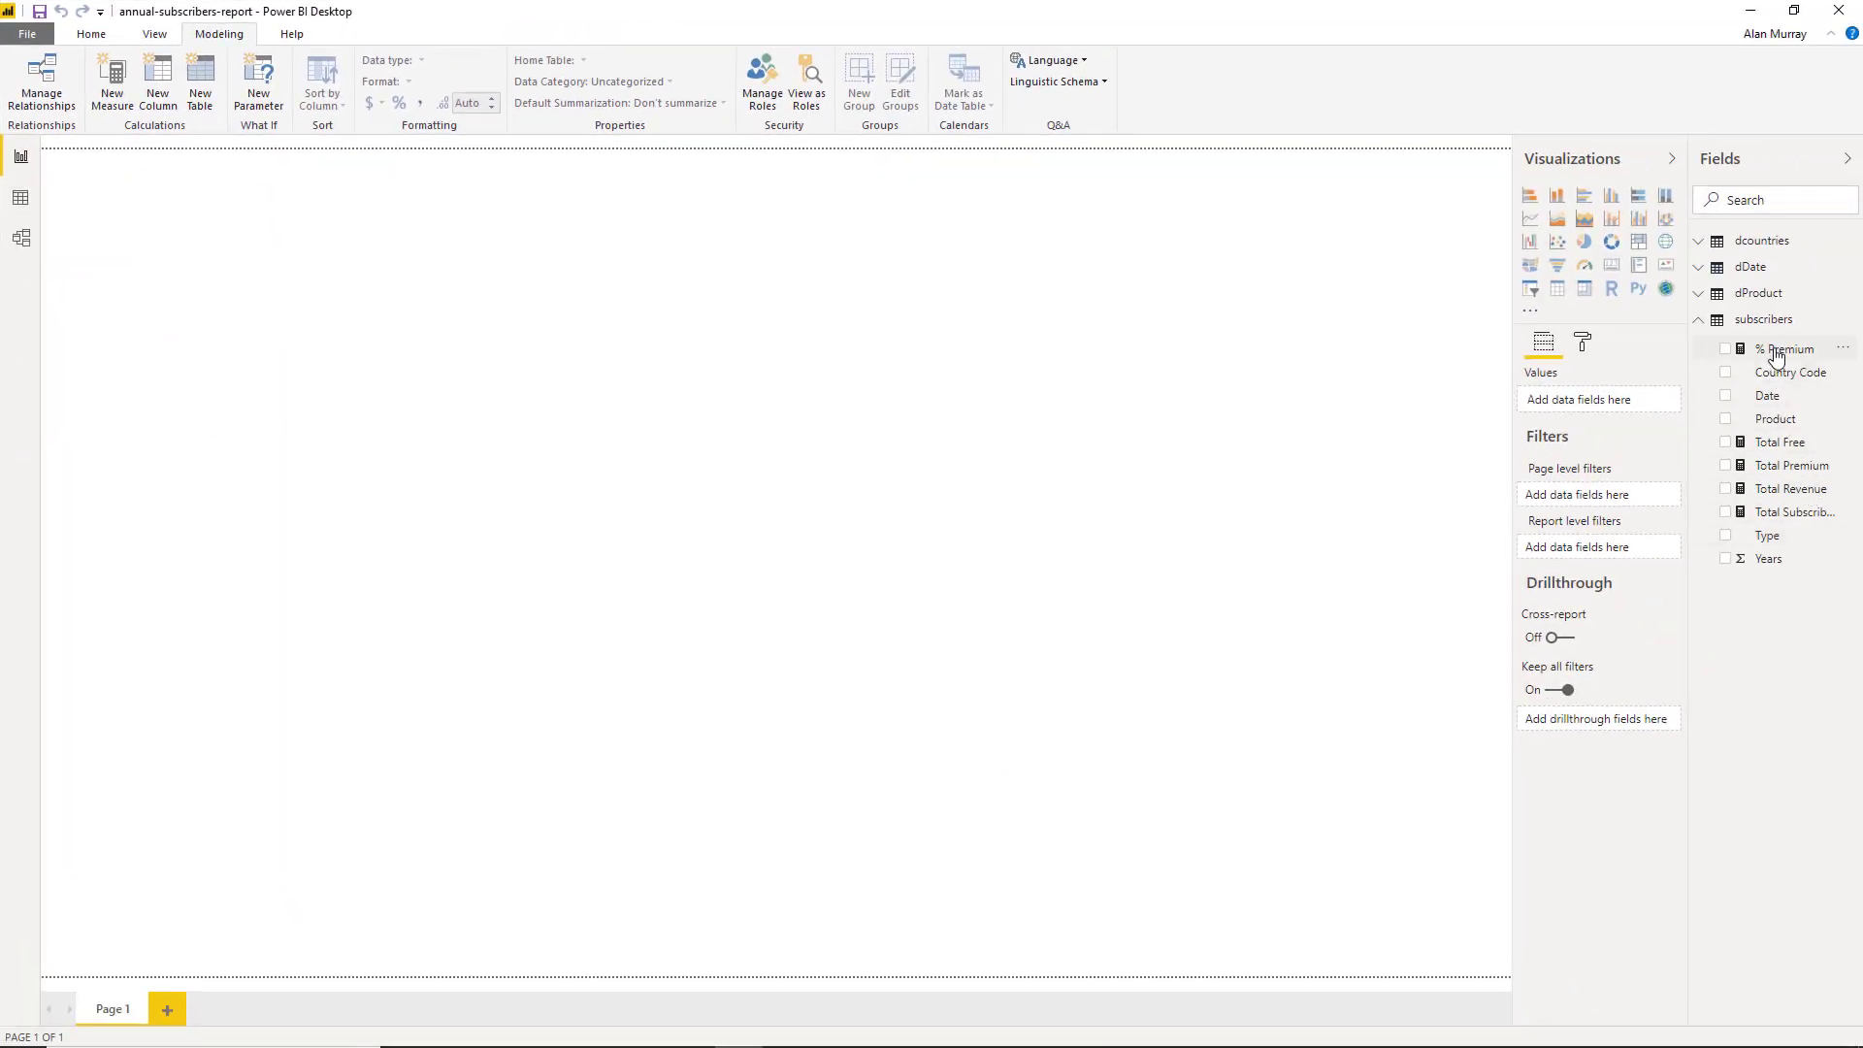
left_click_drag(1776, 349, 841, 537)
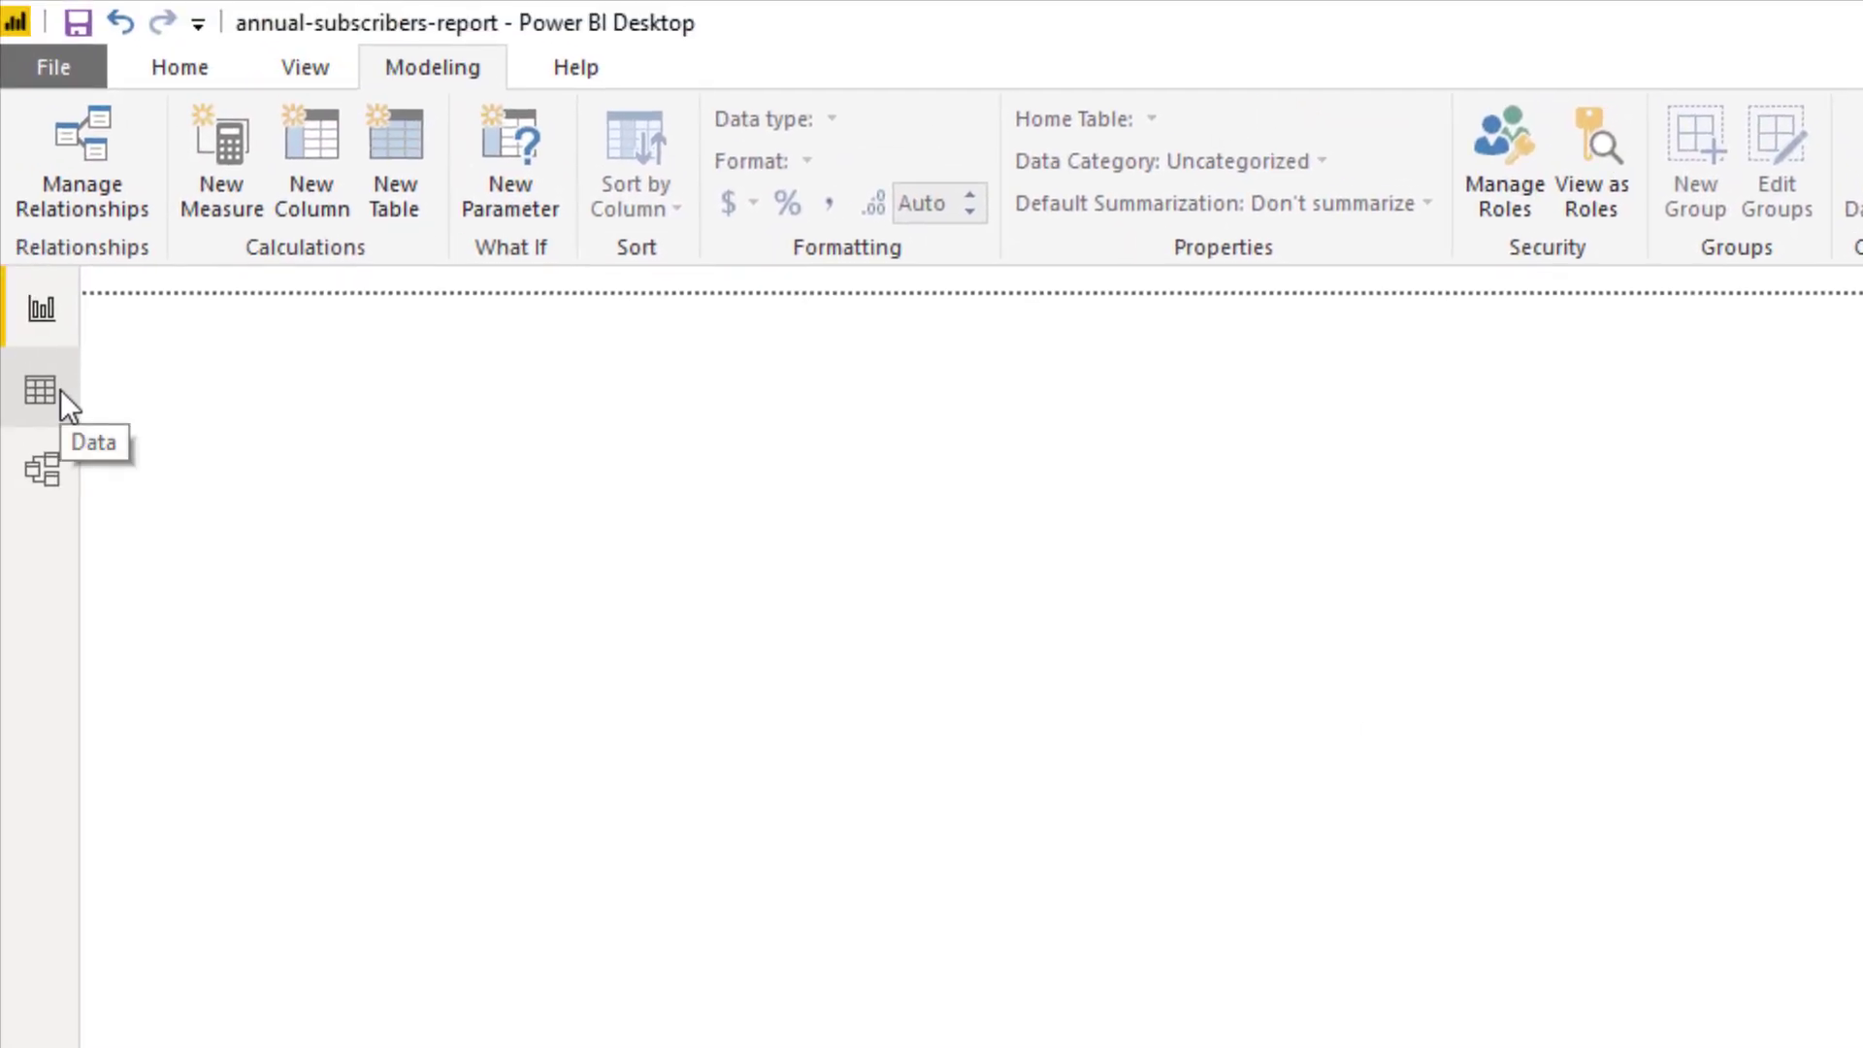
Step: Switch back to Data view of the subscribers table with the % Premium DIVIDE formula
left_click(60, 390)
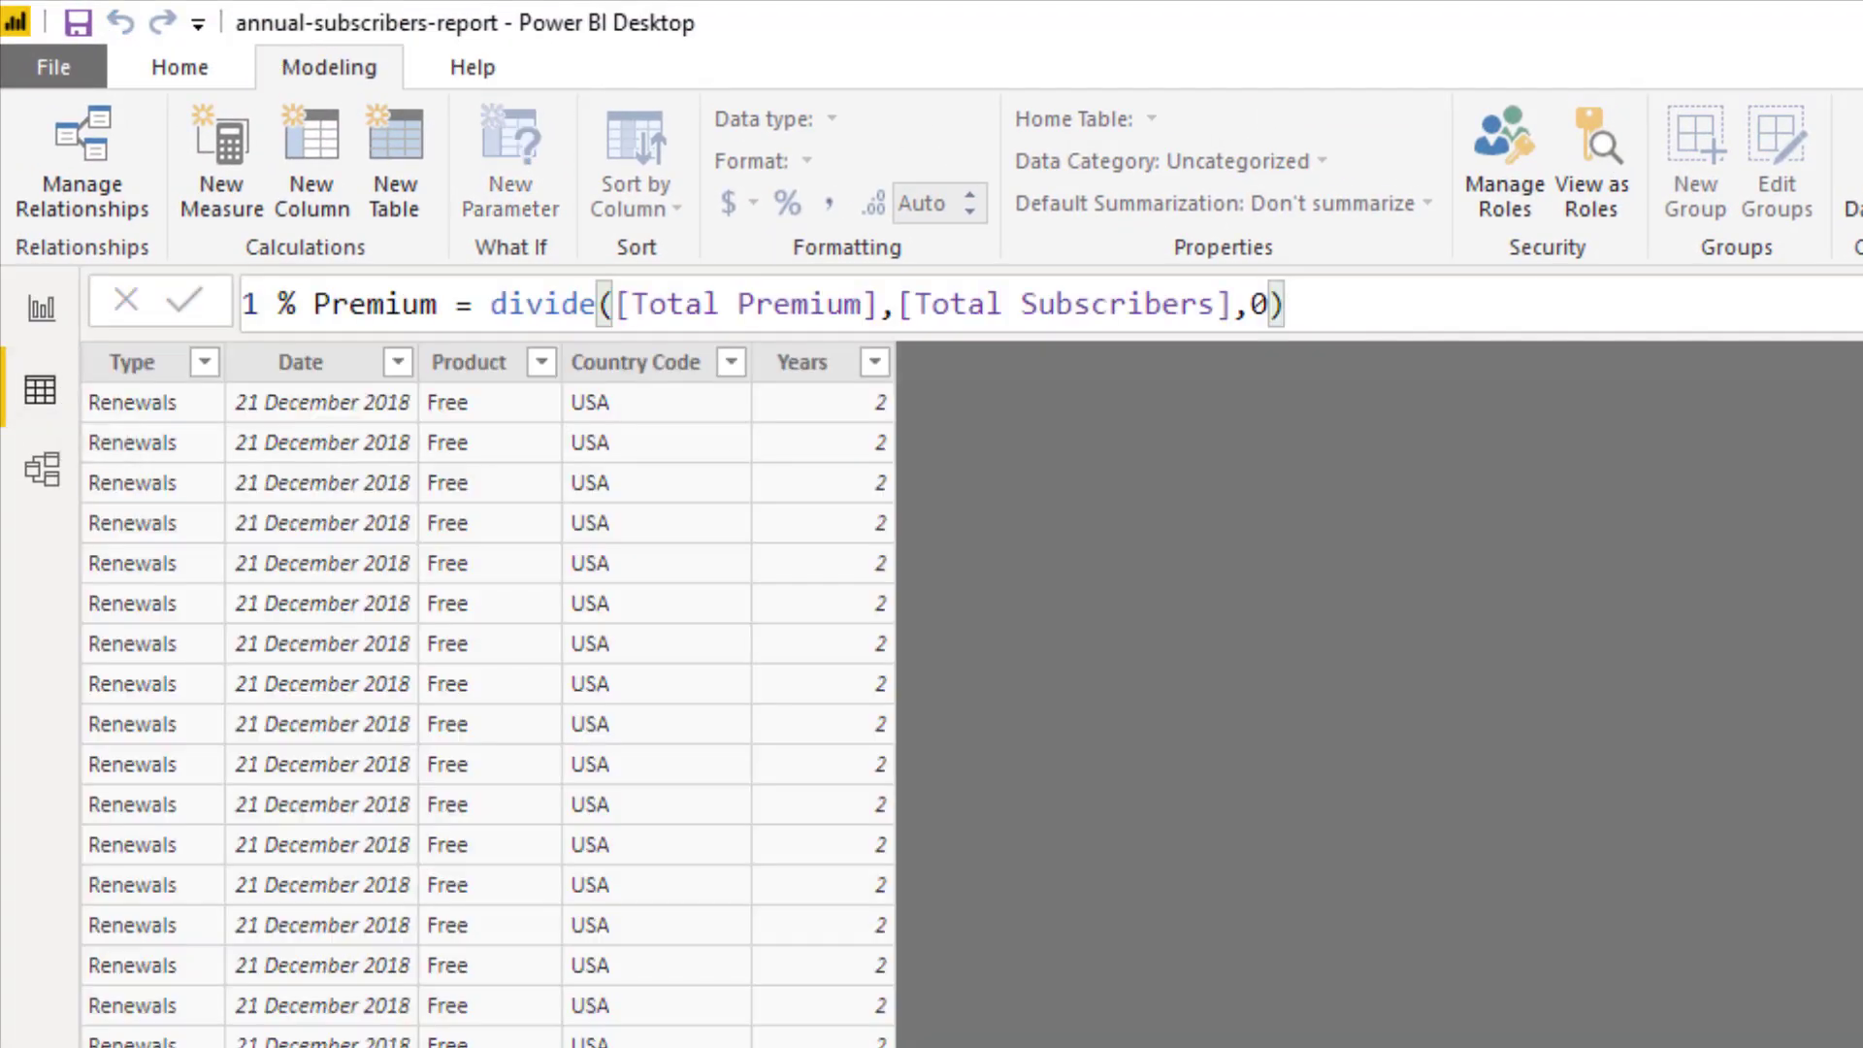